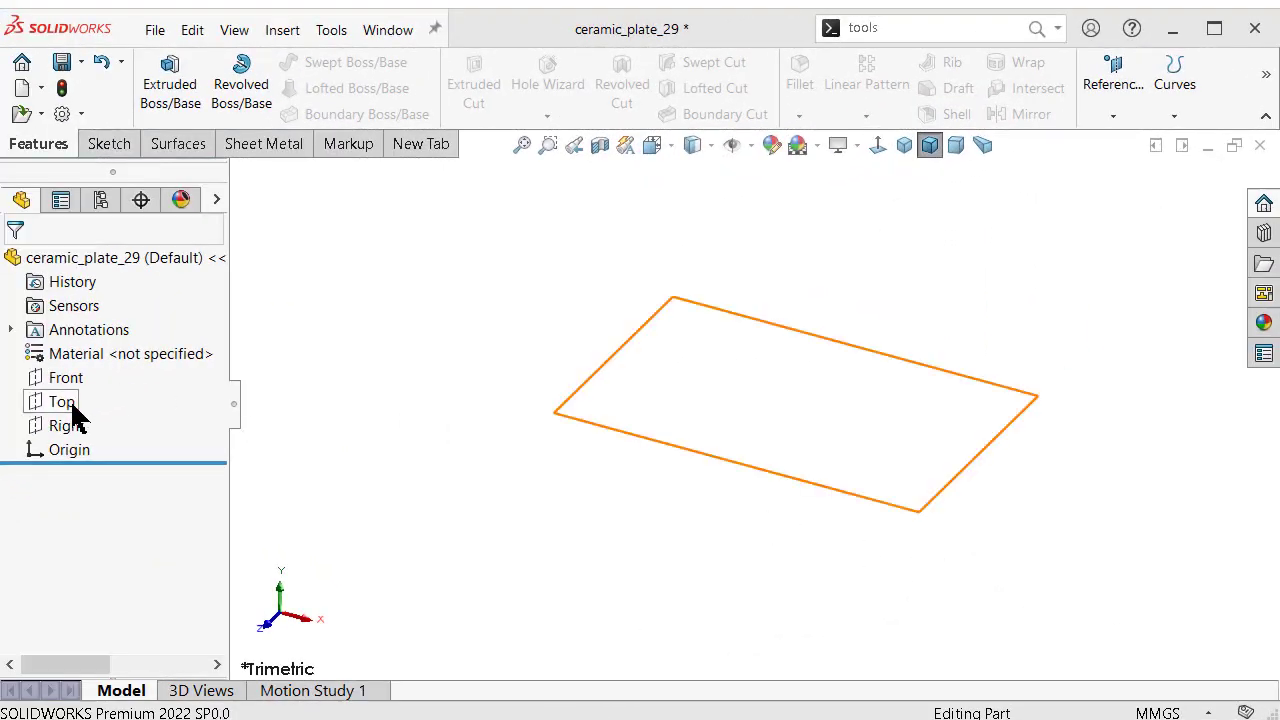
Start a sketch on the Top plane and draw a circle centred on the origin.
click(68, 401)
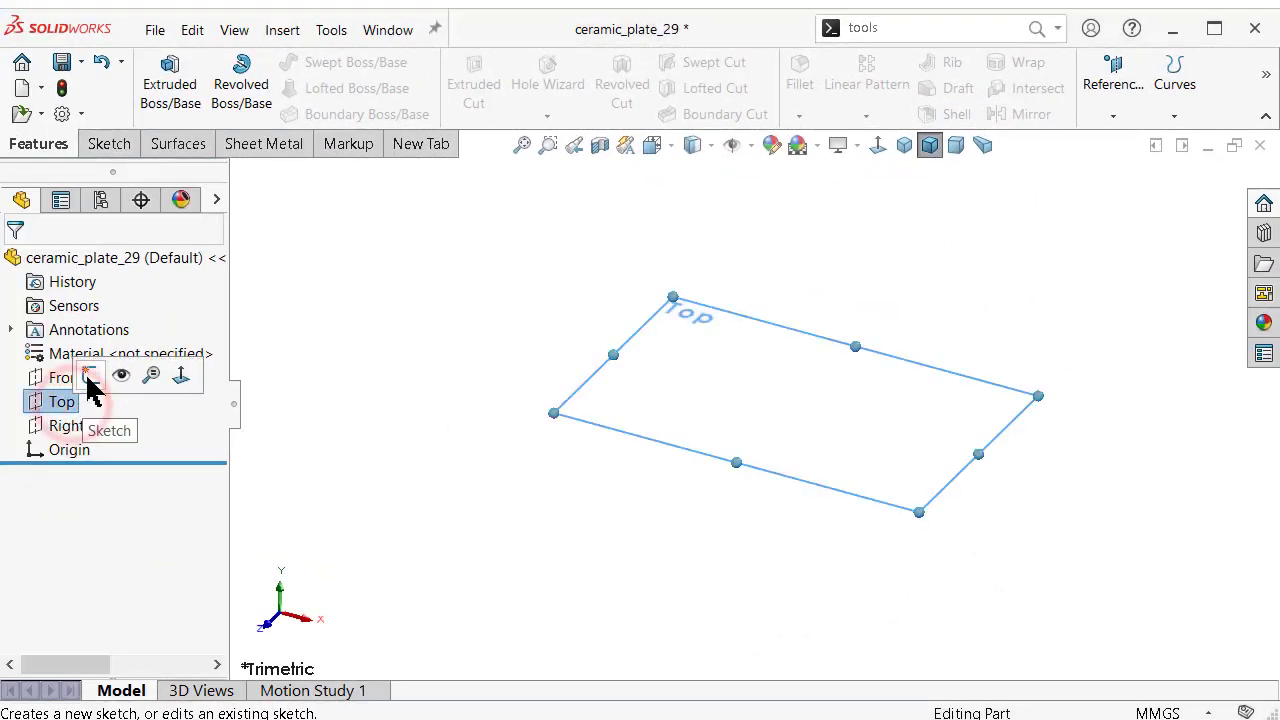
click(88, 372)
key(s)
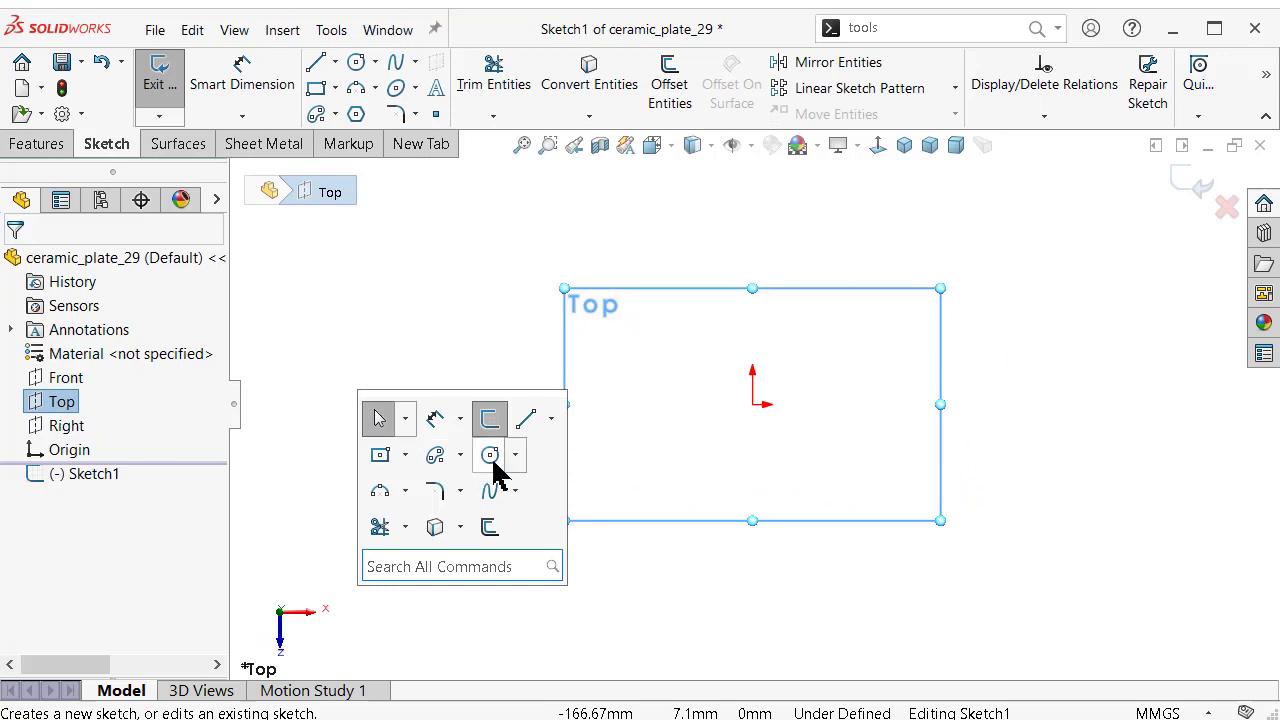
click(490, 455)
click(752, 403)
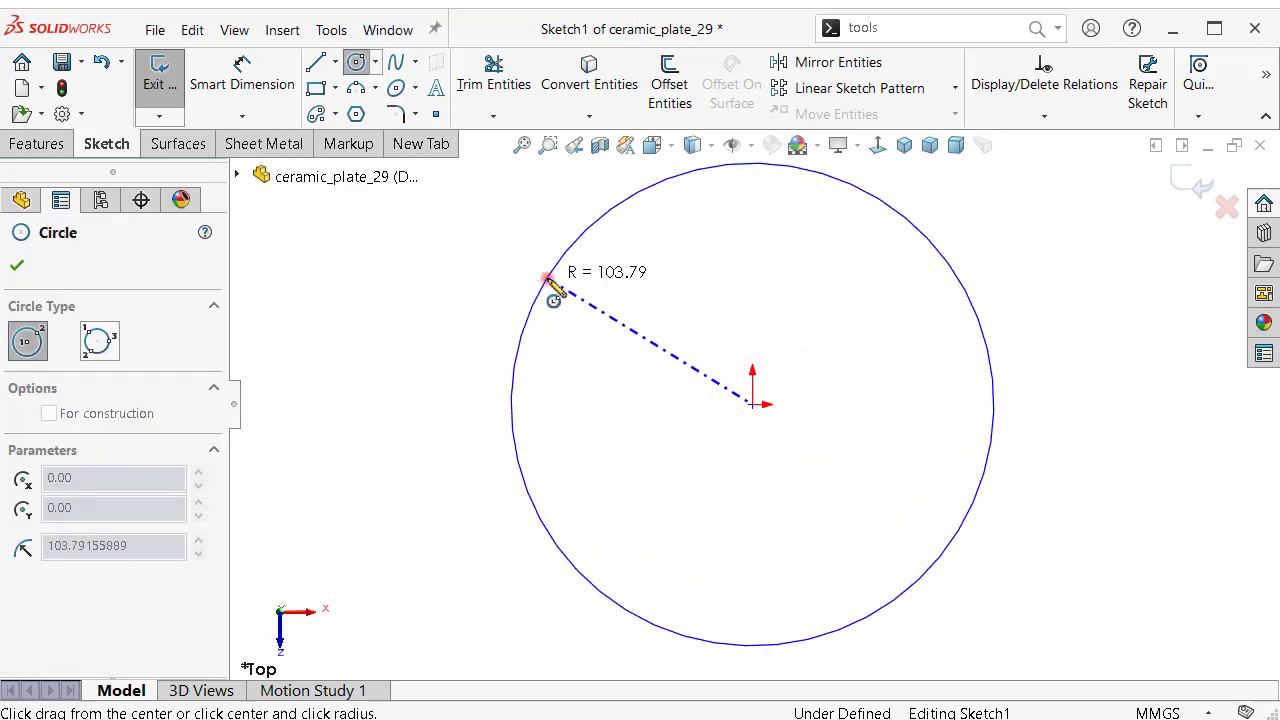
click(548, 279)
Dimension the circle's diameter to 160 mm.
key(s)
click(624, 318)
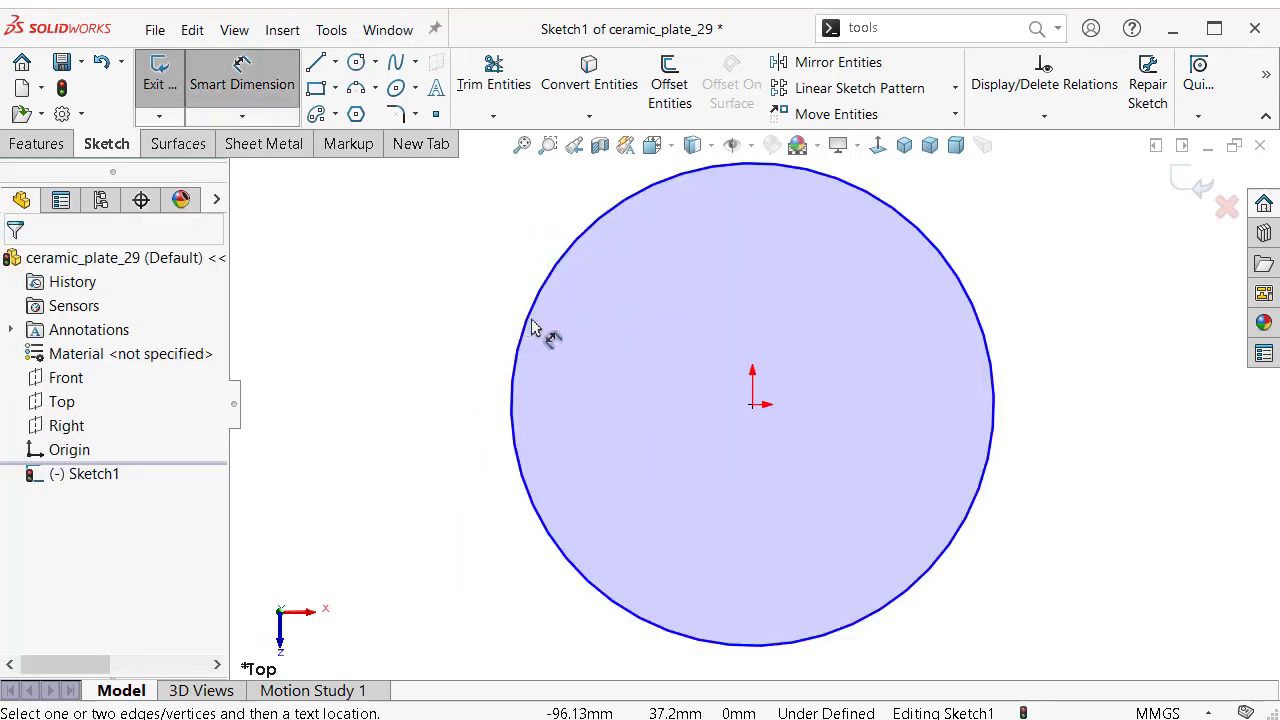
click(533, 330)
click(432, 342)
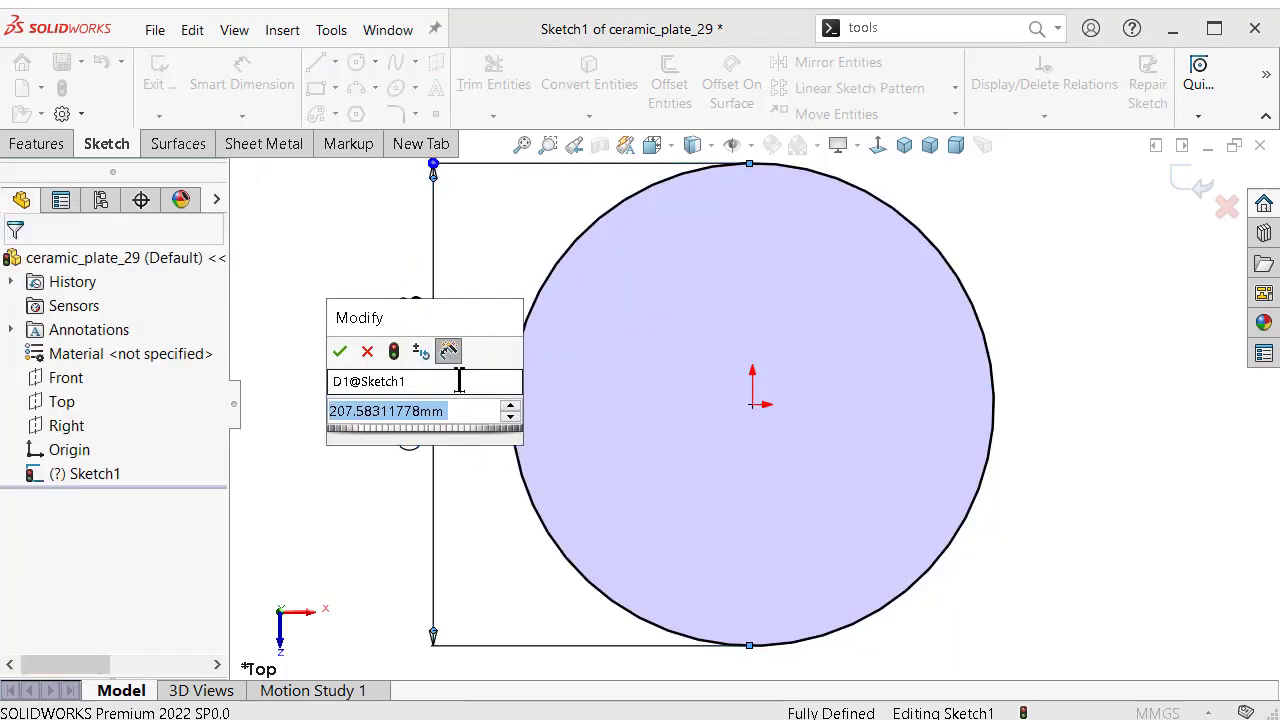
text(160)
key(Return)
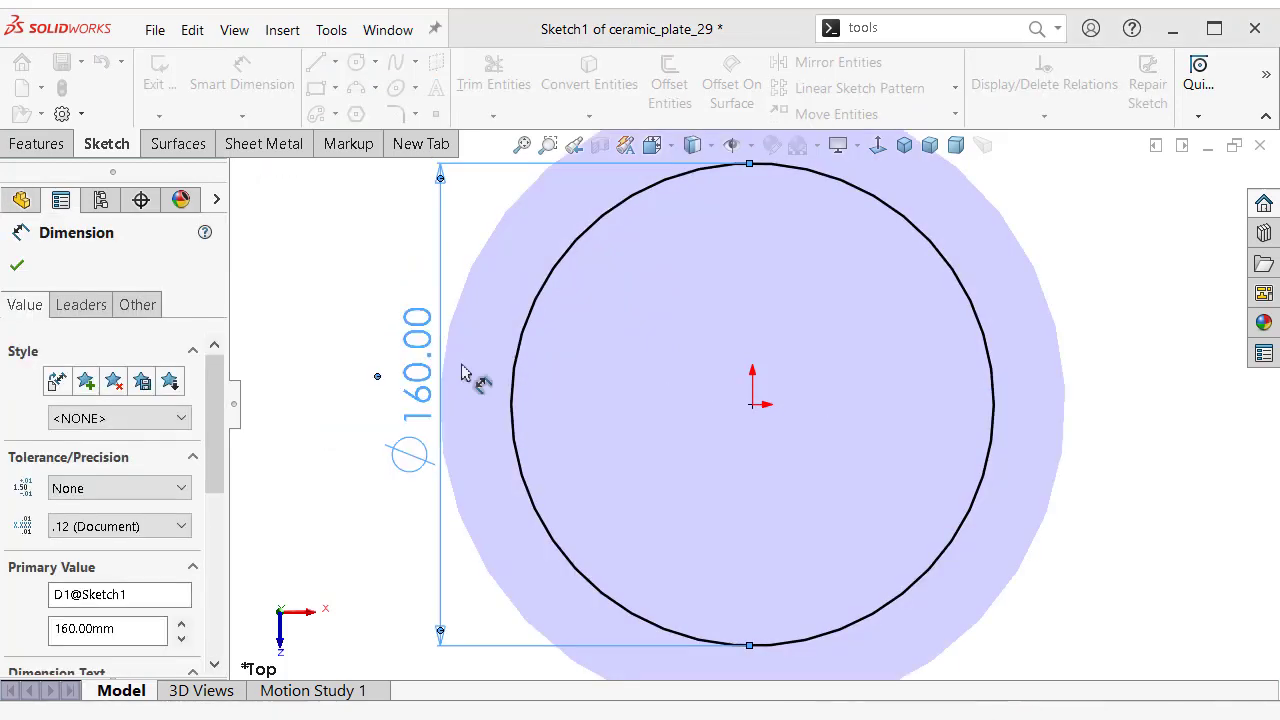
click(492, 380)
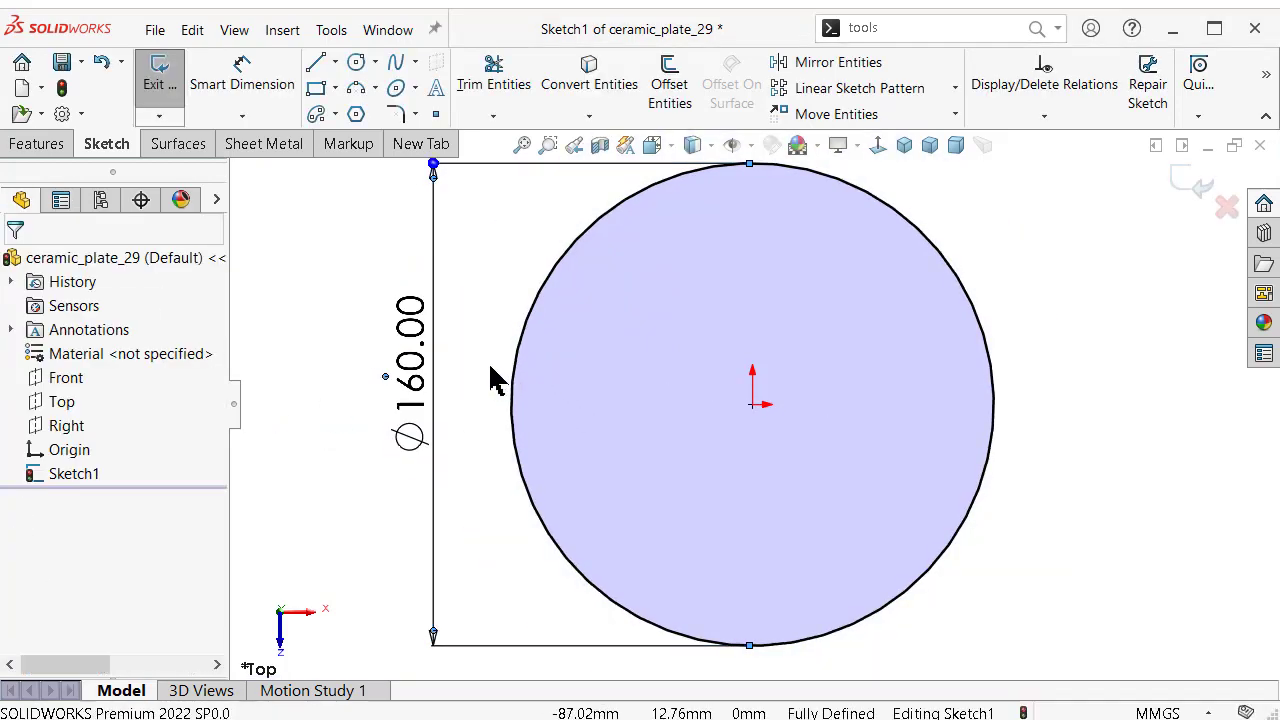
click(510, 372)
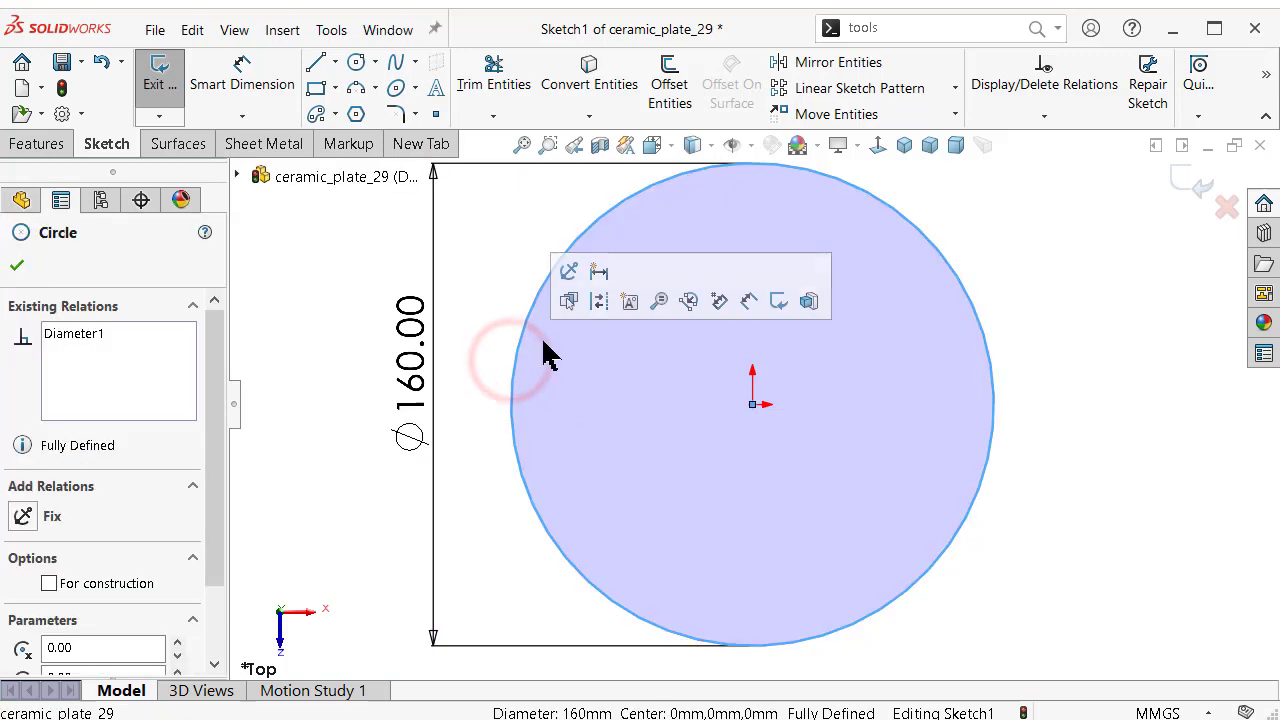
Make the circle construction geometry and draw centerlines from its right edge to the centre and down to the rim.
click(600, 303)
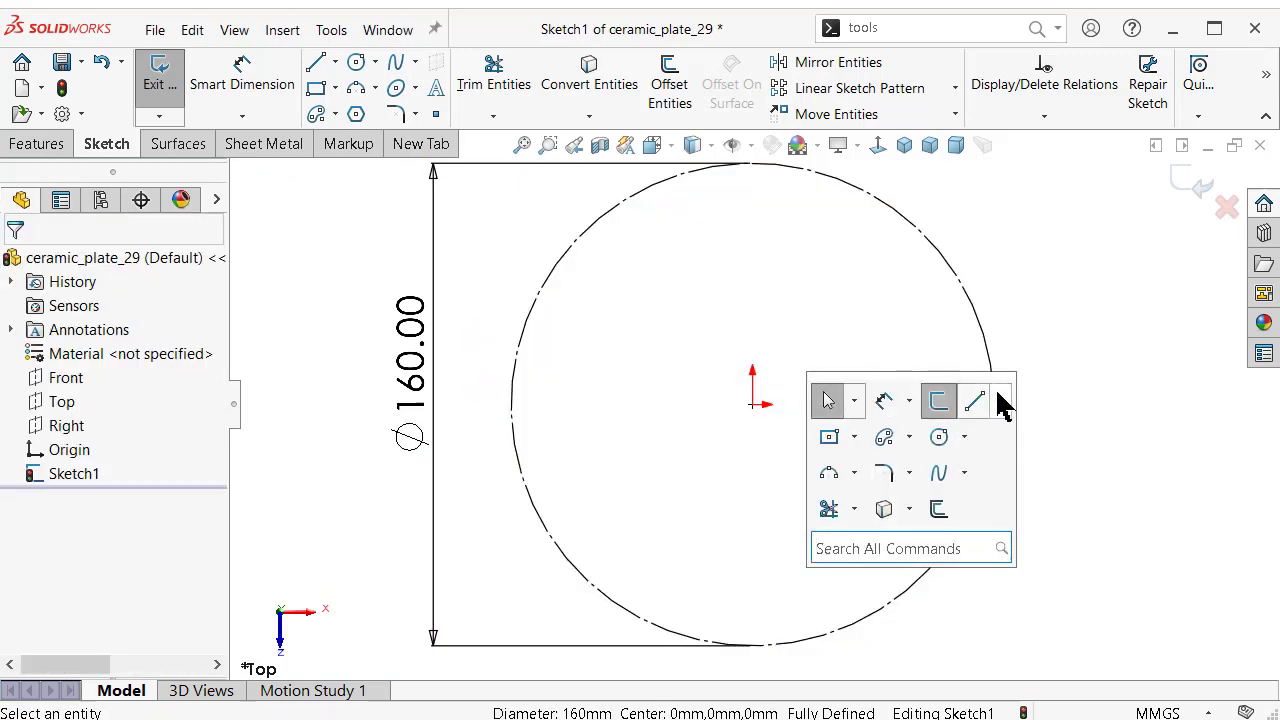
click(1003, 403)
click(1029, 458)
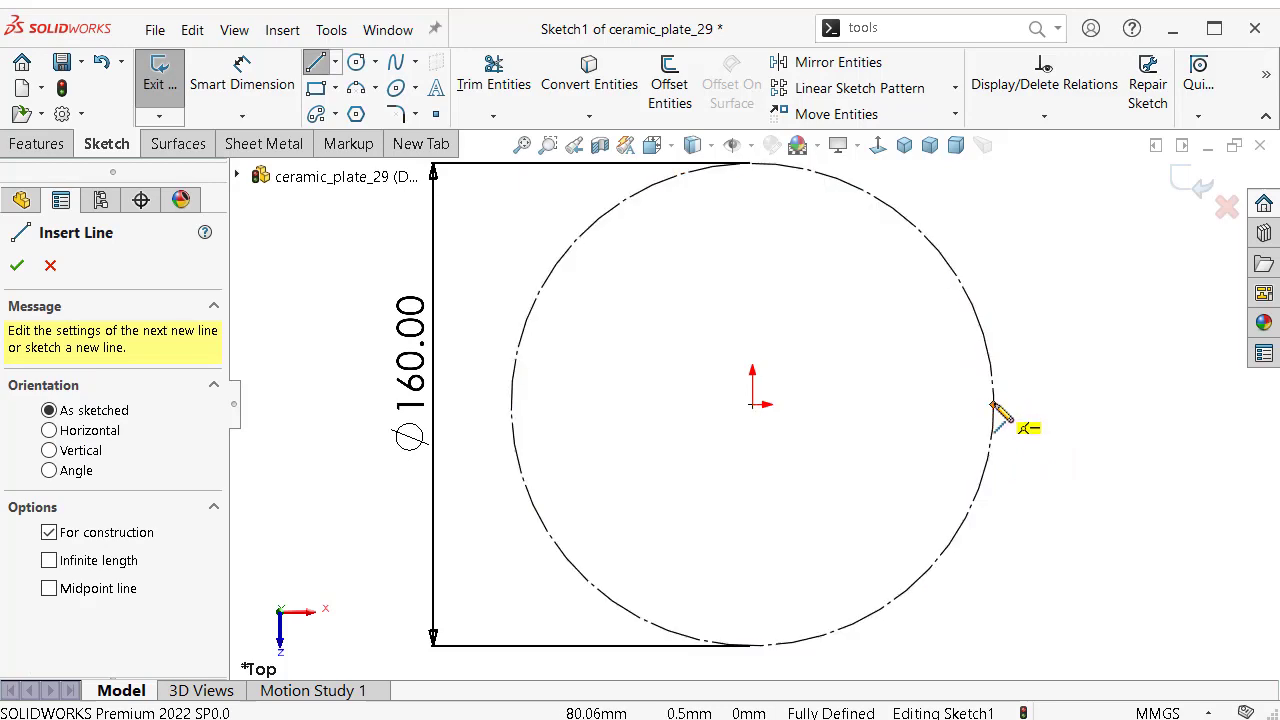
click(993, 404)
click(752, 404)
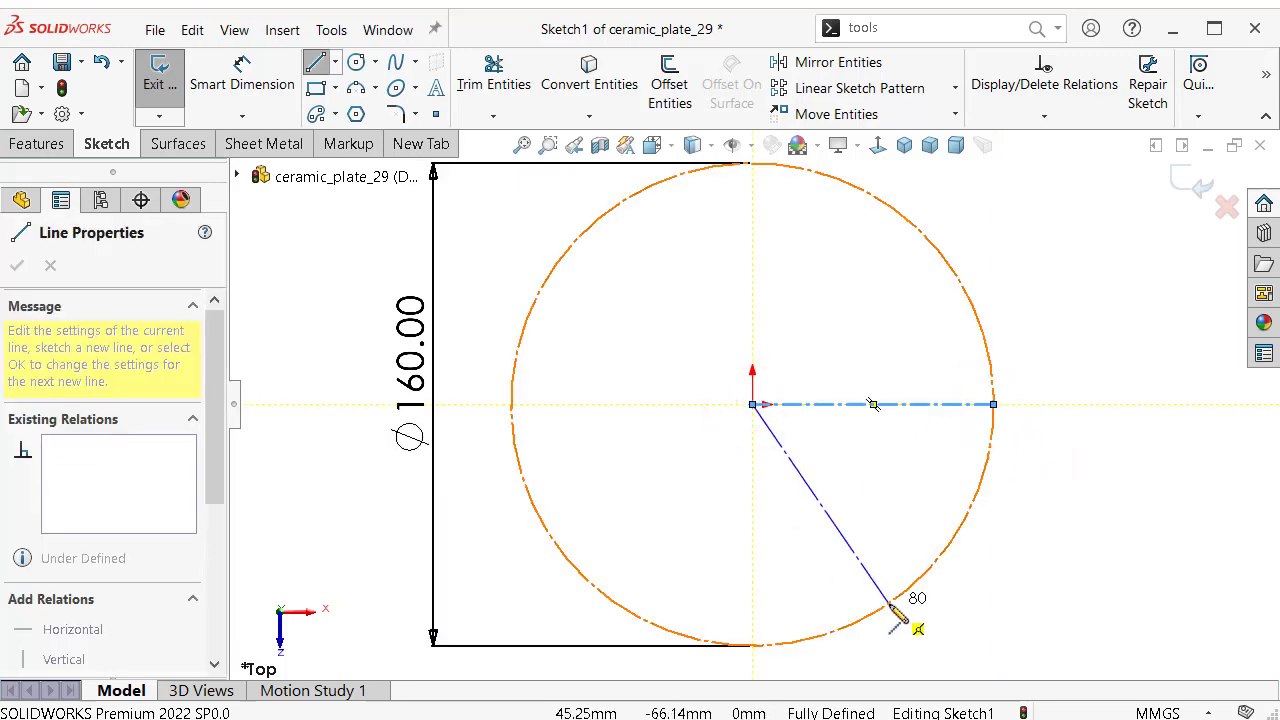
click(886, 603)
double_click(986, 623)
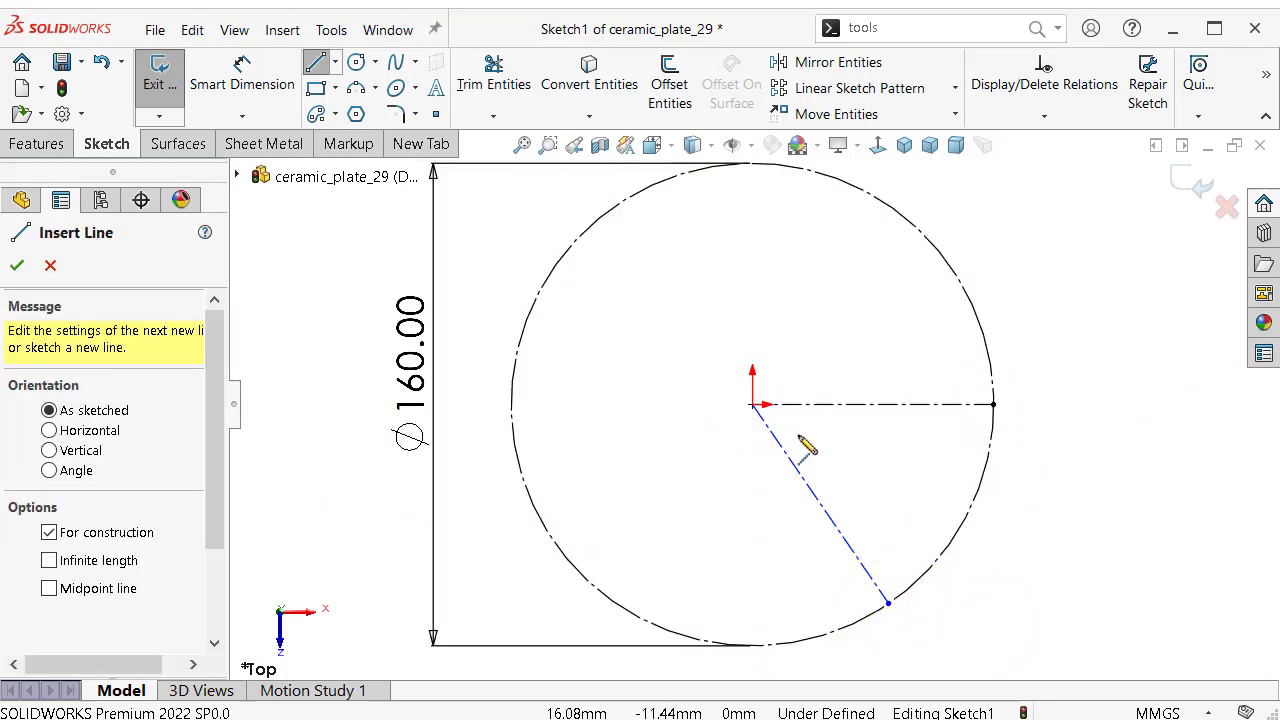
Draw a third centerline from the centre to the circle's lower right.
click(752, 404)
click(967, 512)
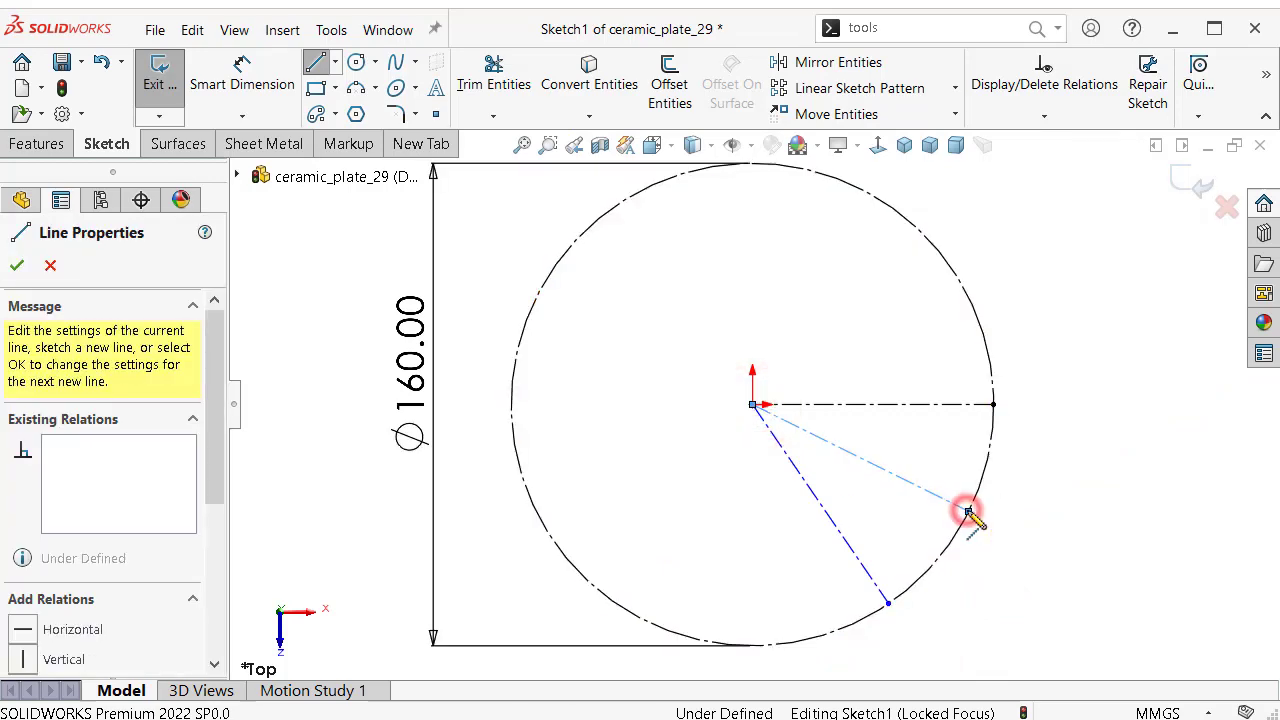
right_click(1095, 512)
right_drag(1100, 547, 1100, 547)
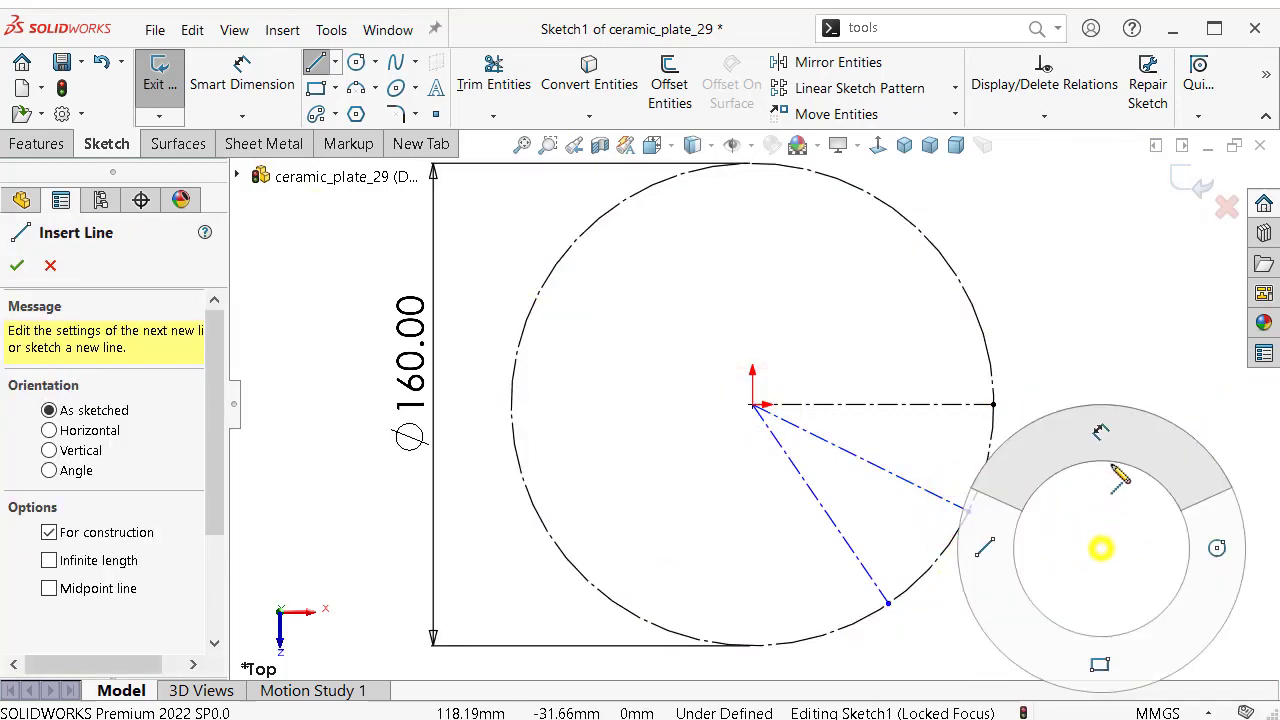
right_drag(1118, 475, 1118, 470)
click(920, 404)
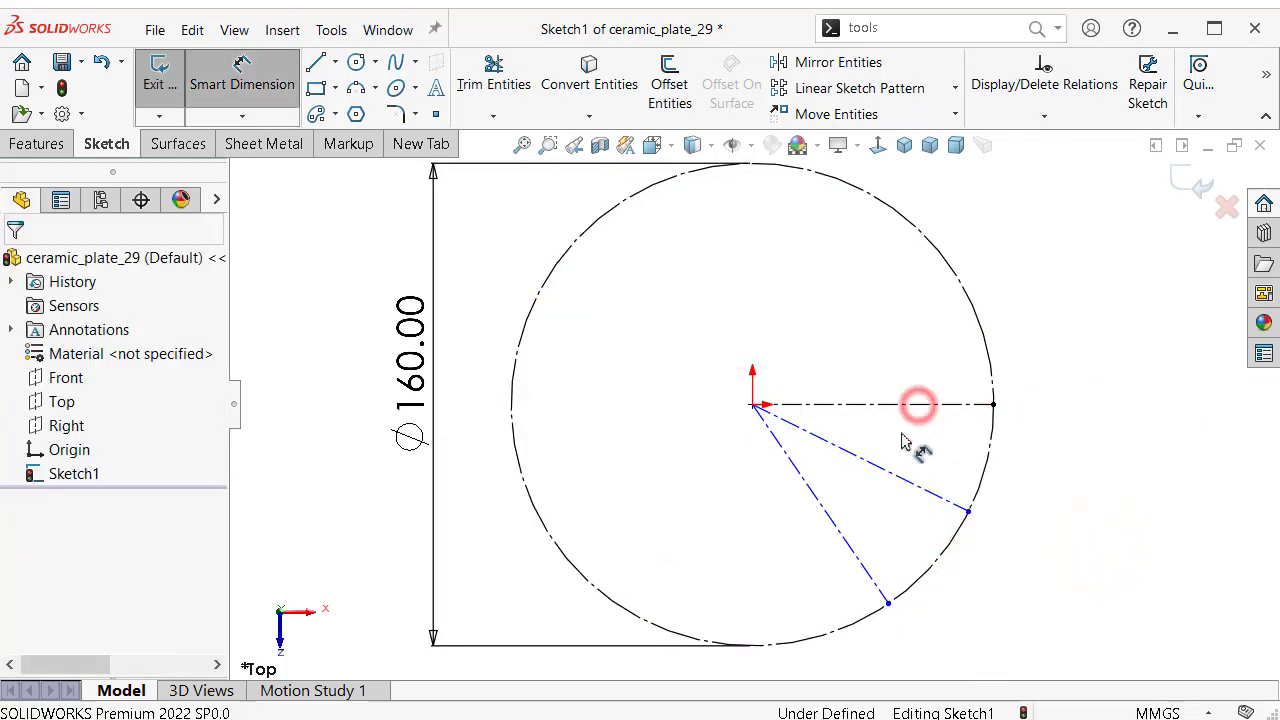
Dimension the angle between the horizontal and lower construction lines to 60°.
click(838, 533)
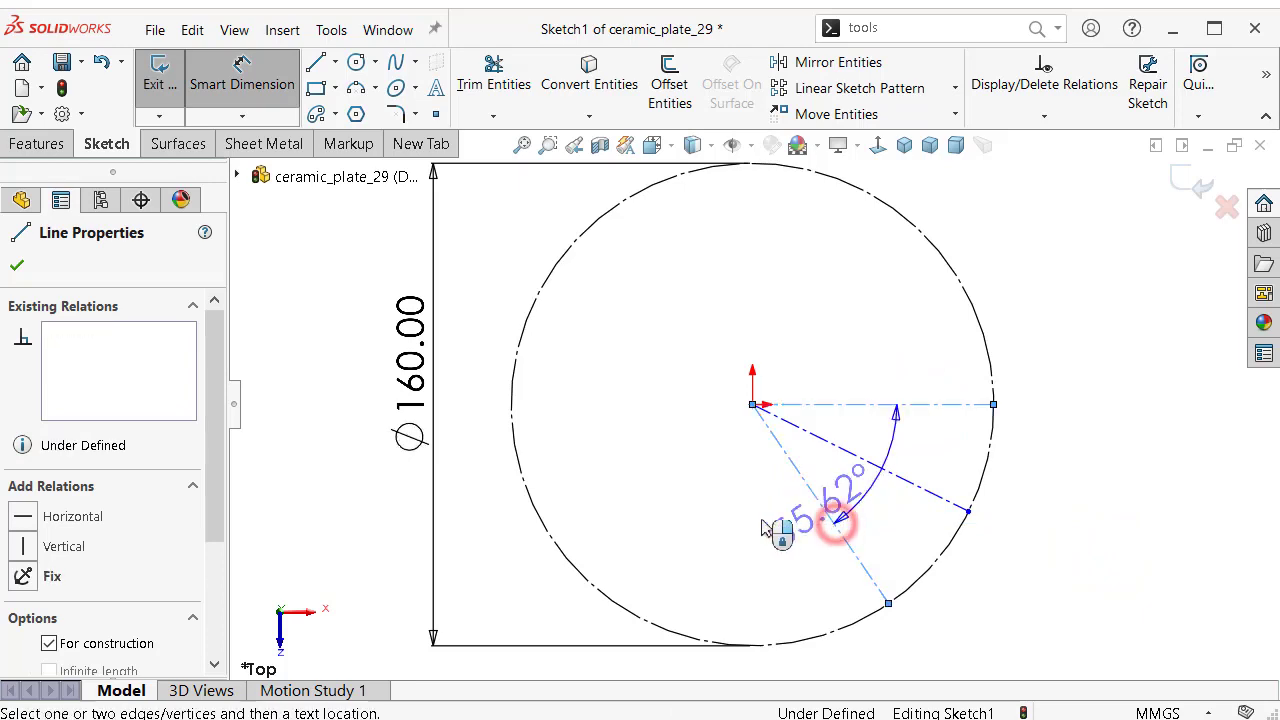
click(872, 512)
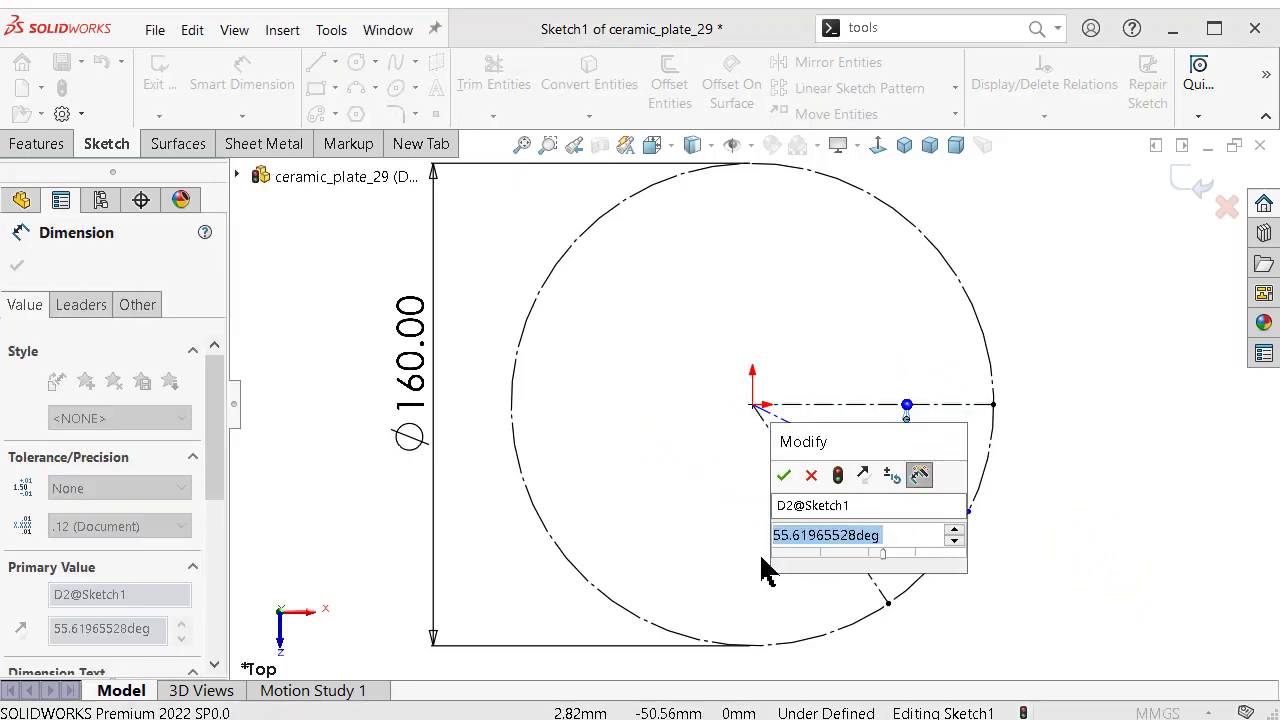
text(60)
key(Return)
key(Escape)
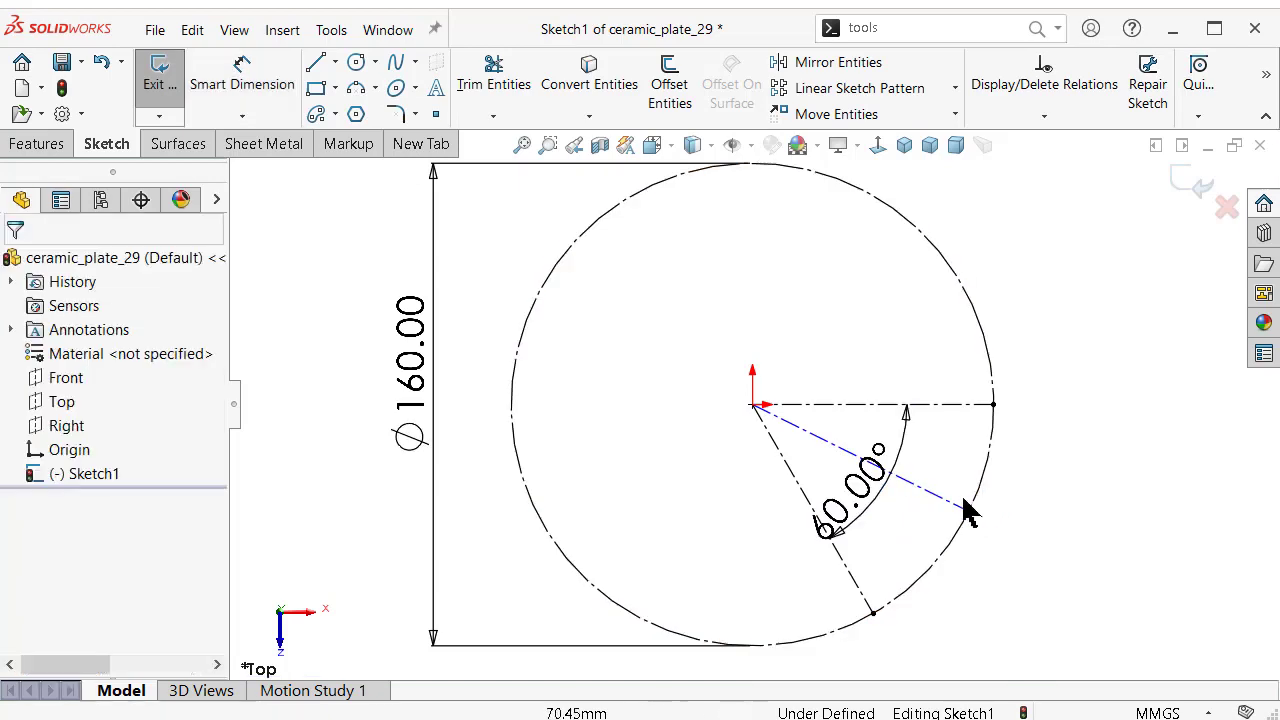
drag(852, 510, 722, 514)
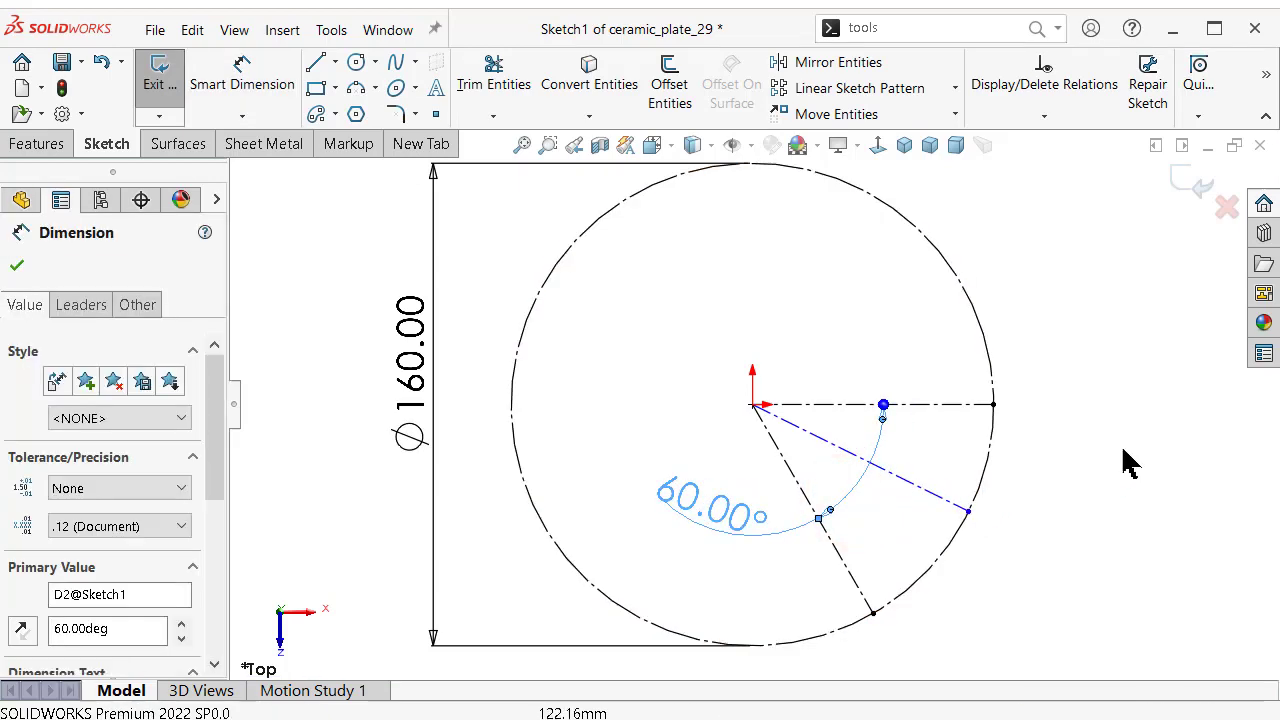
click(1075, 443)
Make the two outer line endpoints symmetric about the middle construction line.
click(993, 405)
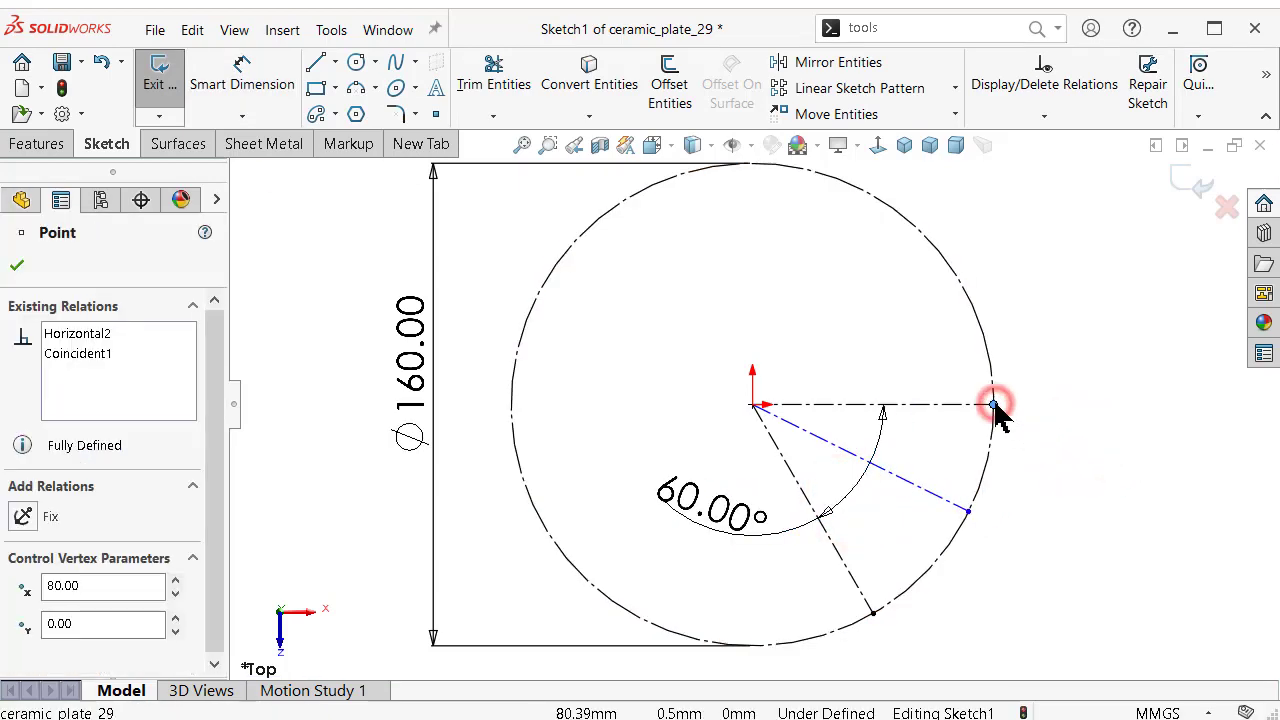
ctrl+click(945, 500)
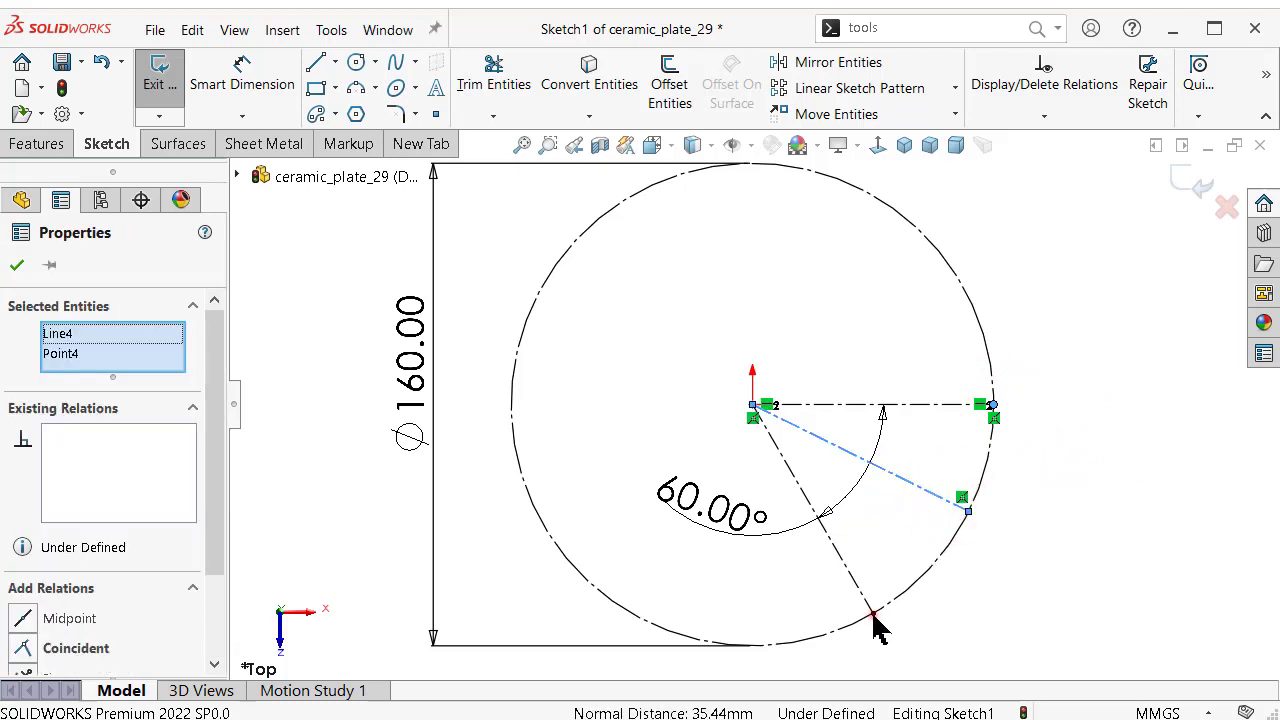
ctrl+click(874, 616)
click(930, 524)
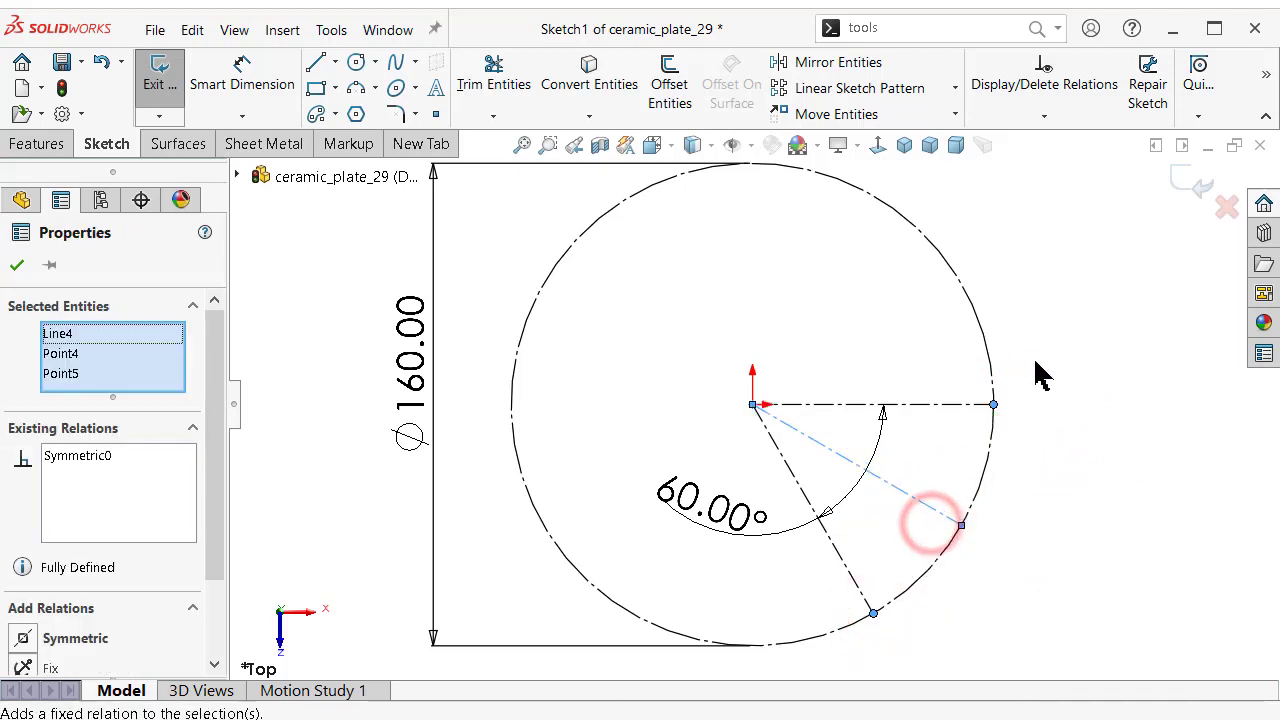
click(1070, 330)
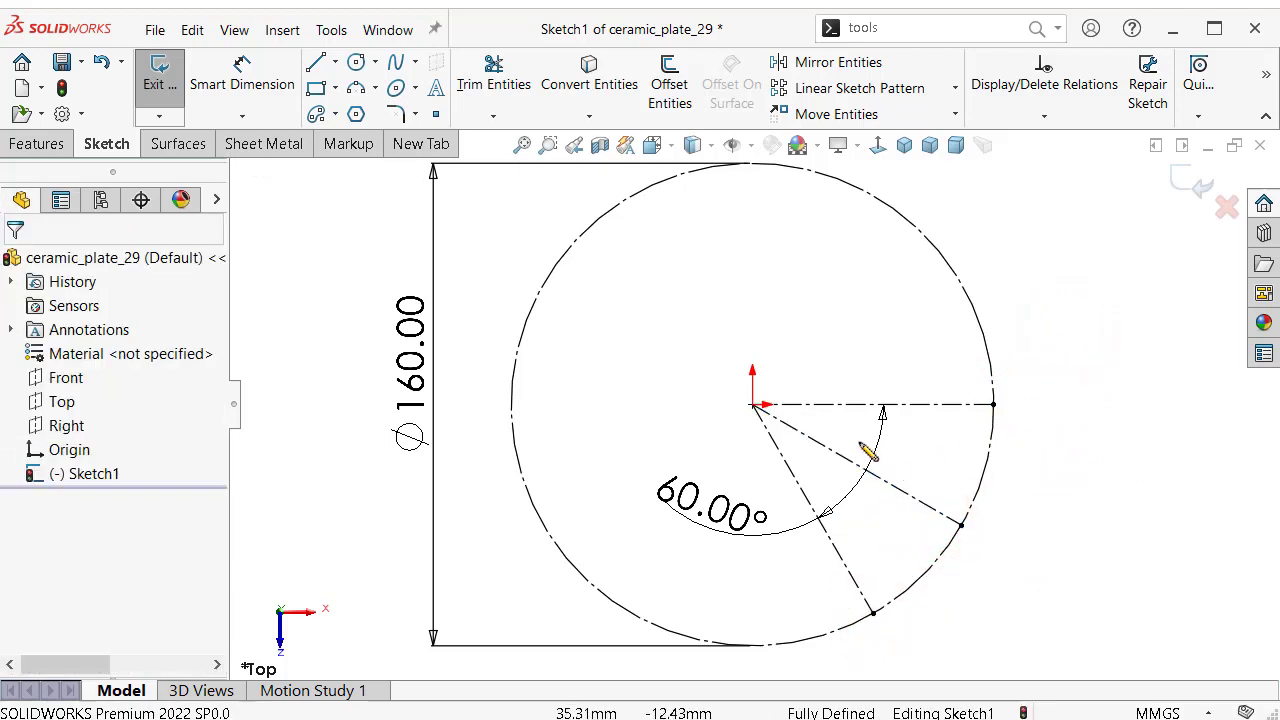
Draw a 300° centerpoint arc slot around the origin from the horizontal line to the 60° line.
click(318, 114)
click(946, 404)
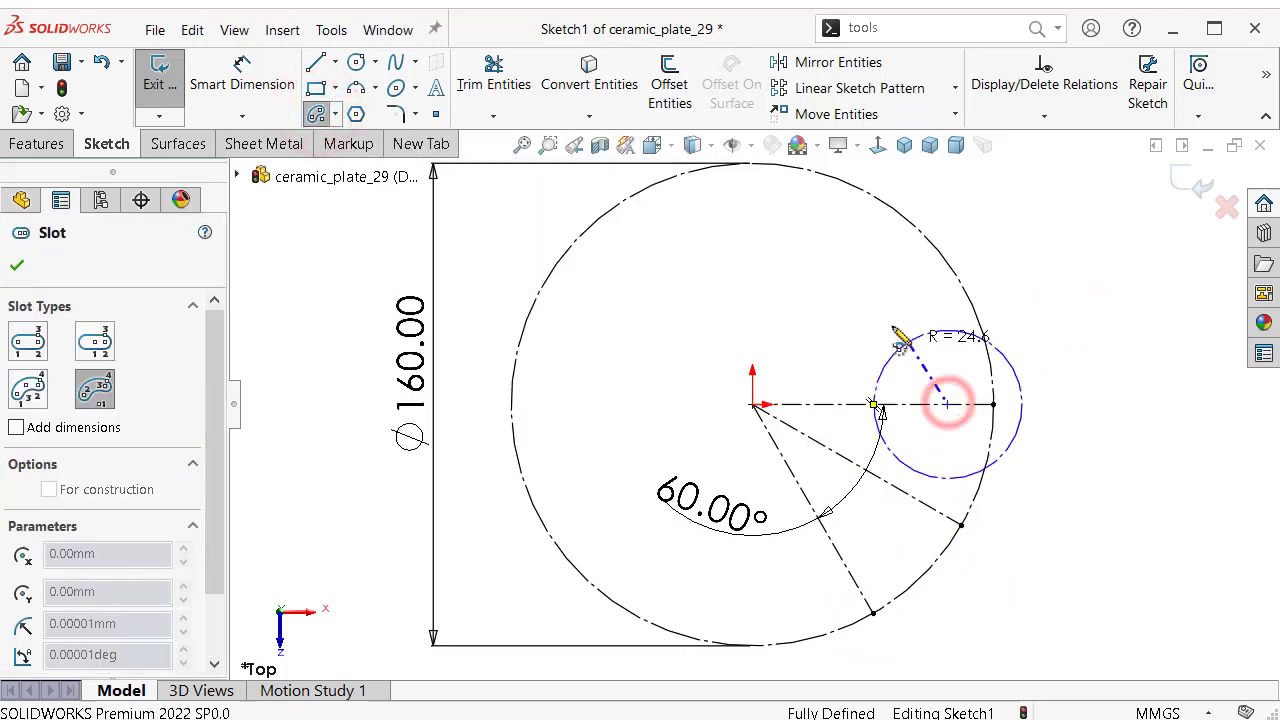
key(Escape)
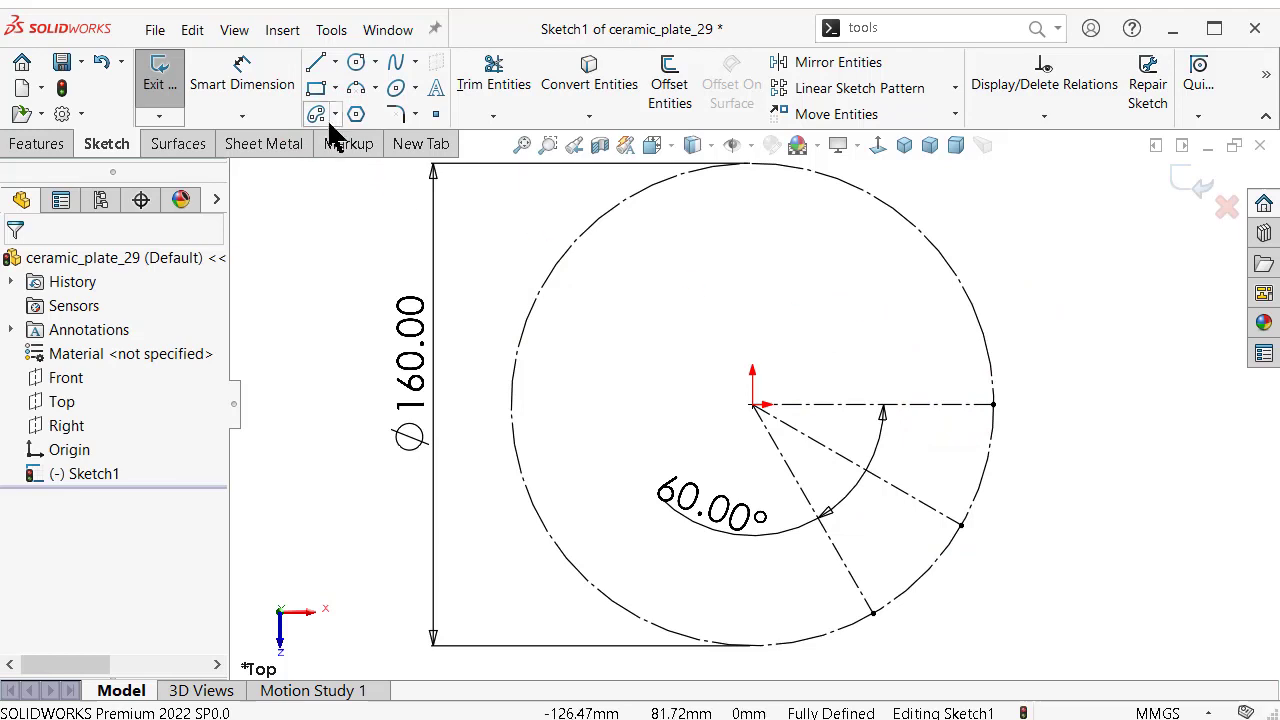
click(318, 114)
click(336, 114)
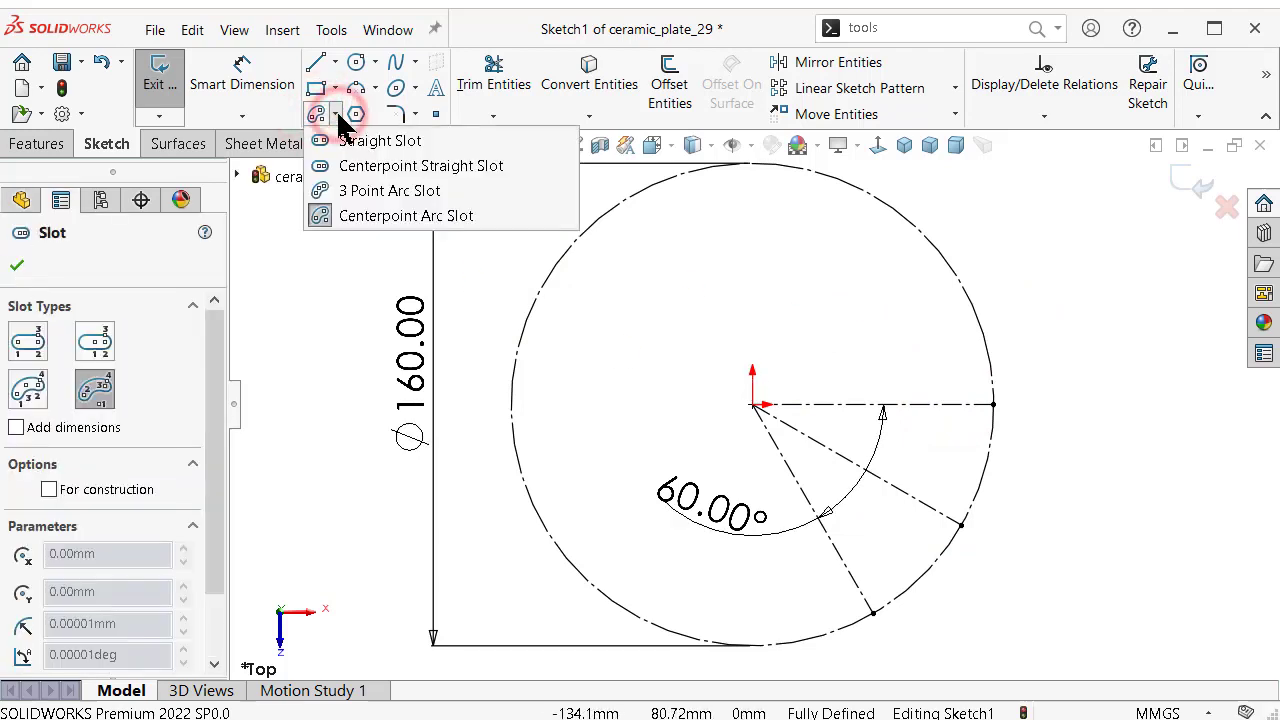
click(752, 404)
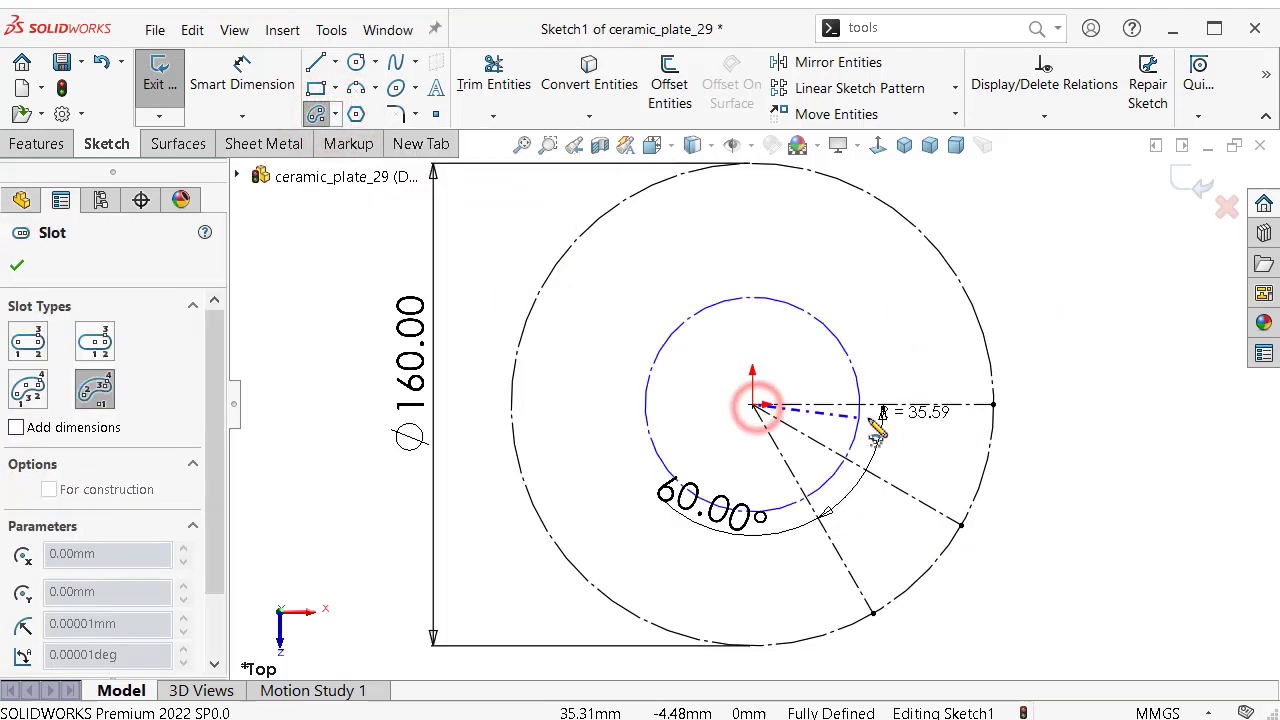
click(934, 402)
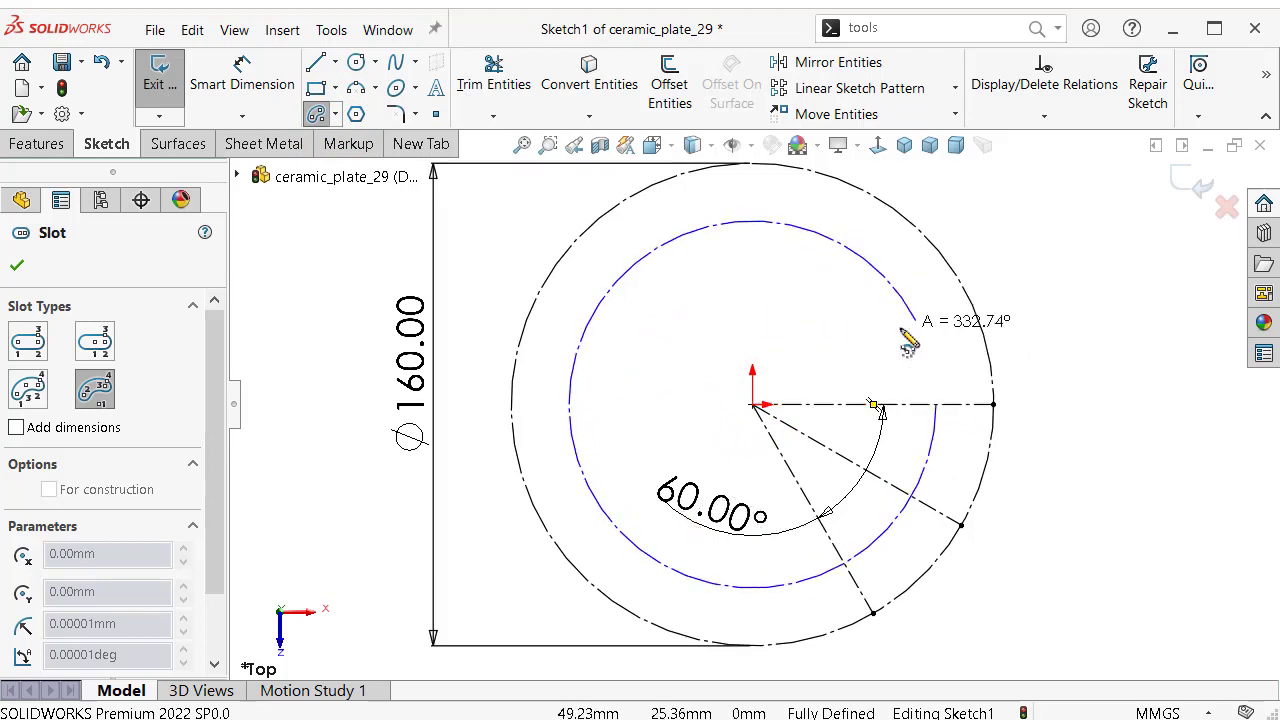
click(845, 567)
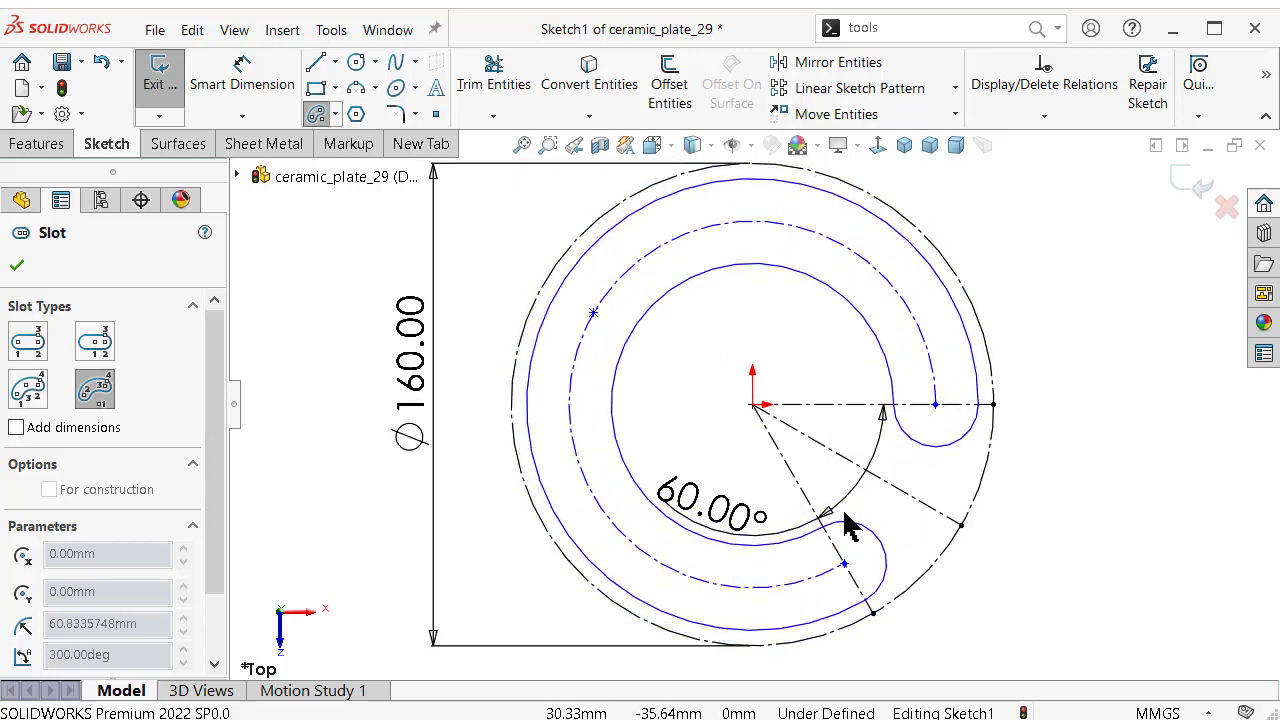
click(845, 527)
click(48, 489)
Dimension the outer slot's end arc to a 7 mm radius.
click(16, 265)
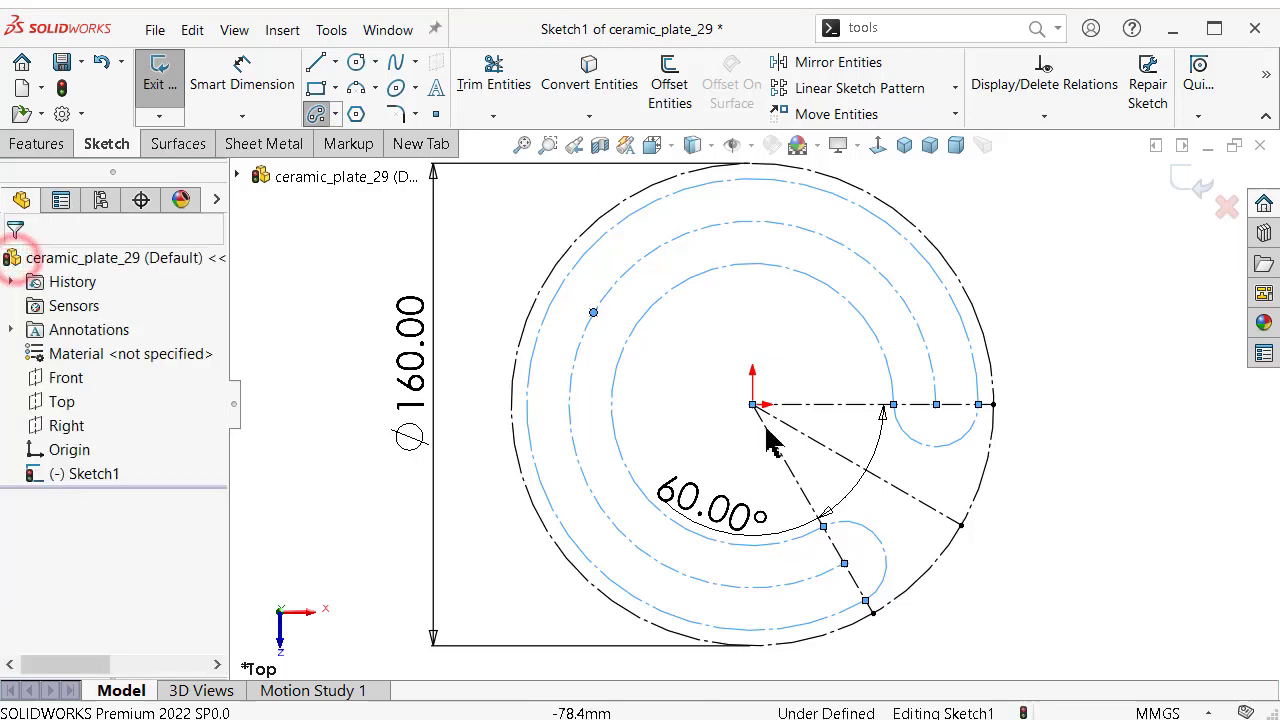
right_drag(1091, 495, 1091, 470)
click(968, 434)
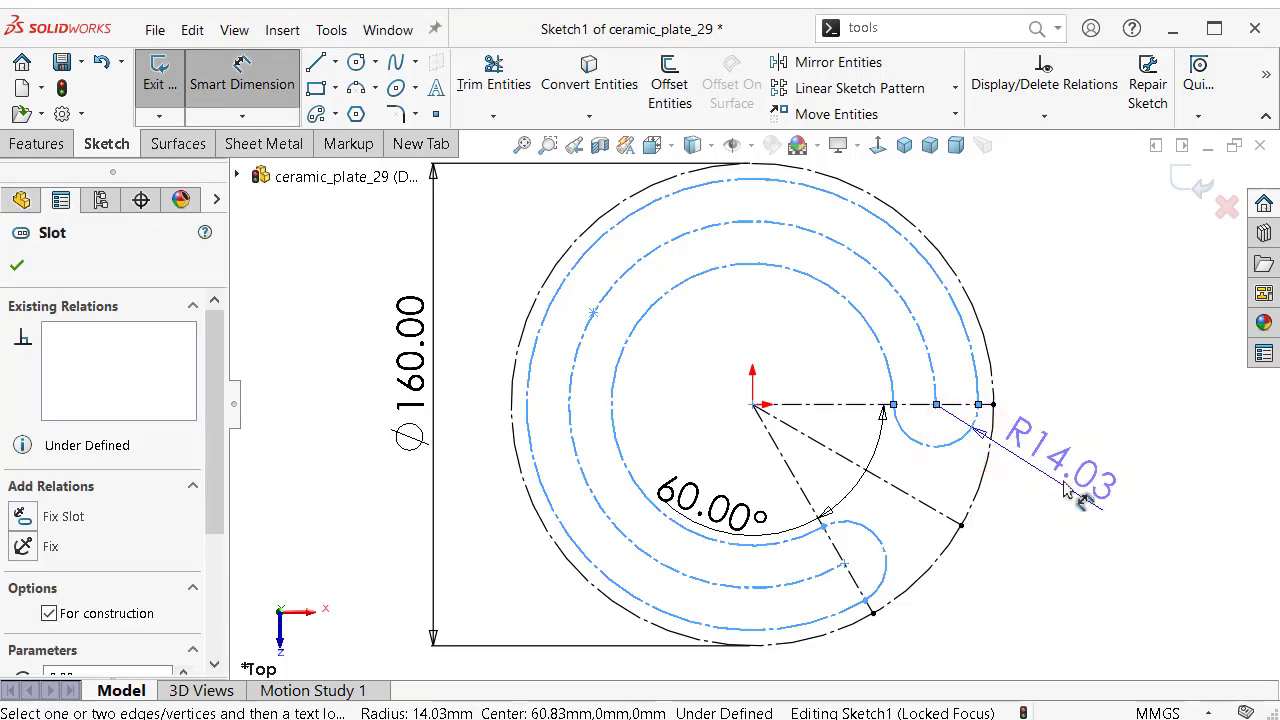
click(1070, 488)
key(Escape)
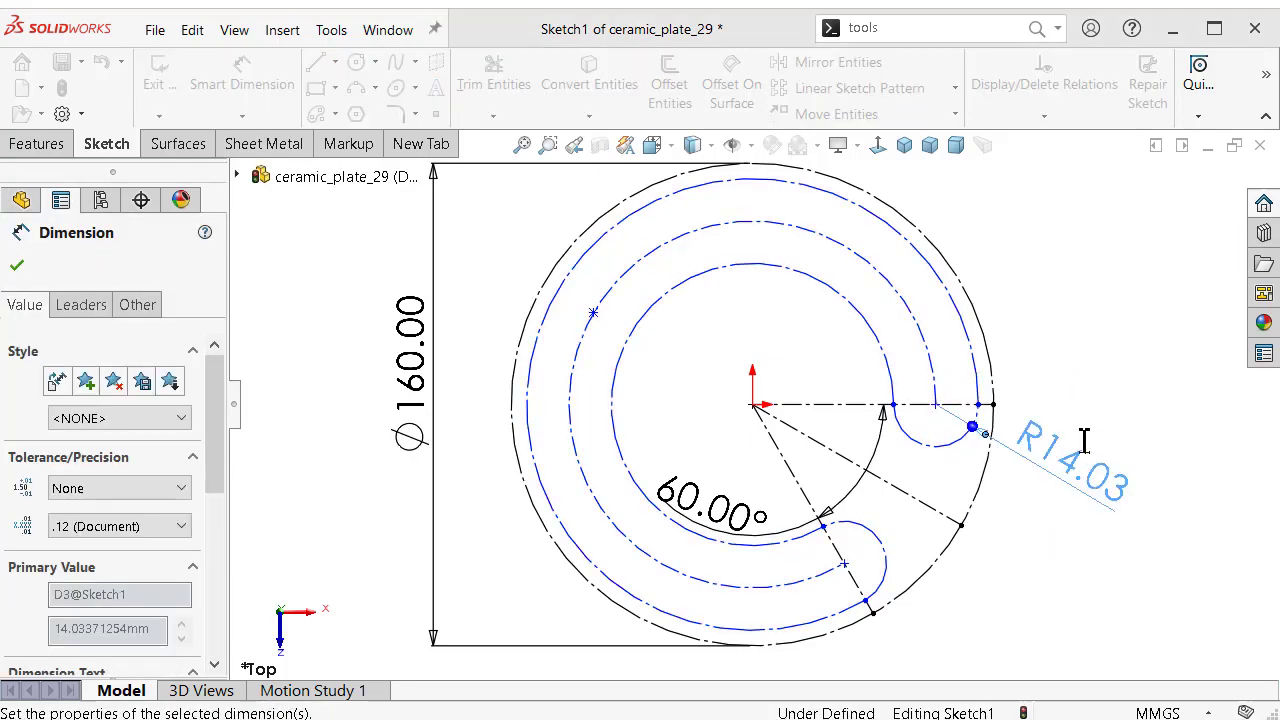
key(Escape)
Make the outer slot coradial with the 160 mm construction circle.
click(955, 348)
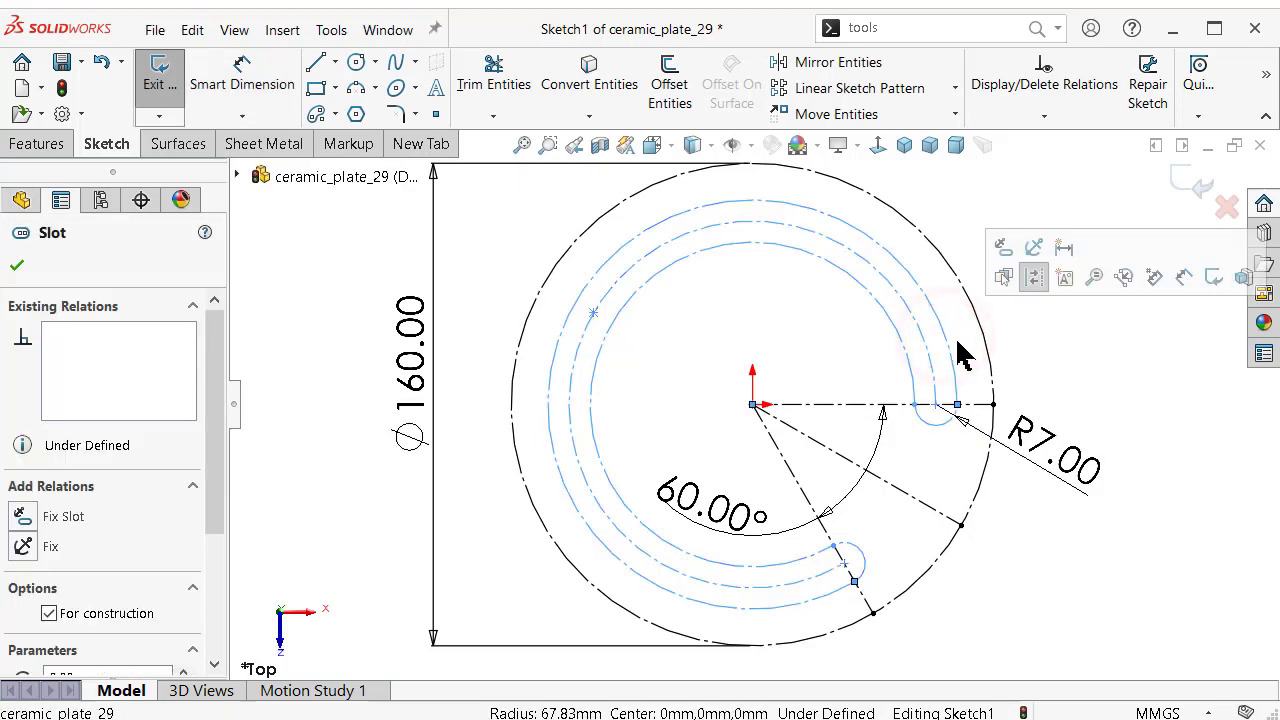
ctrl+click(990, 358)
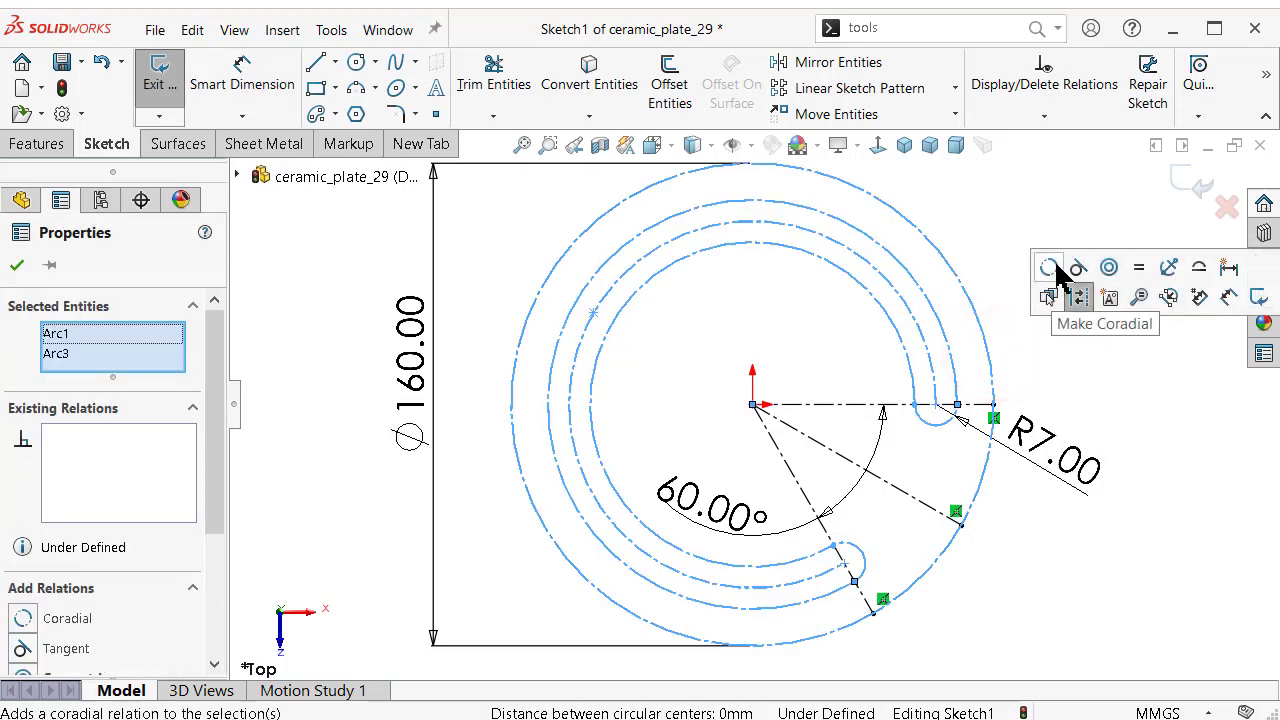
click(1066, 268)
click(1057, 183)
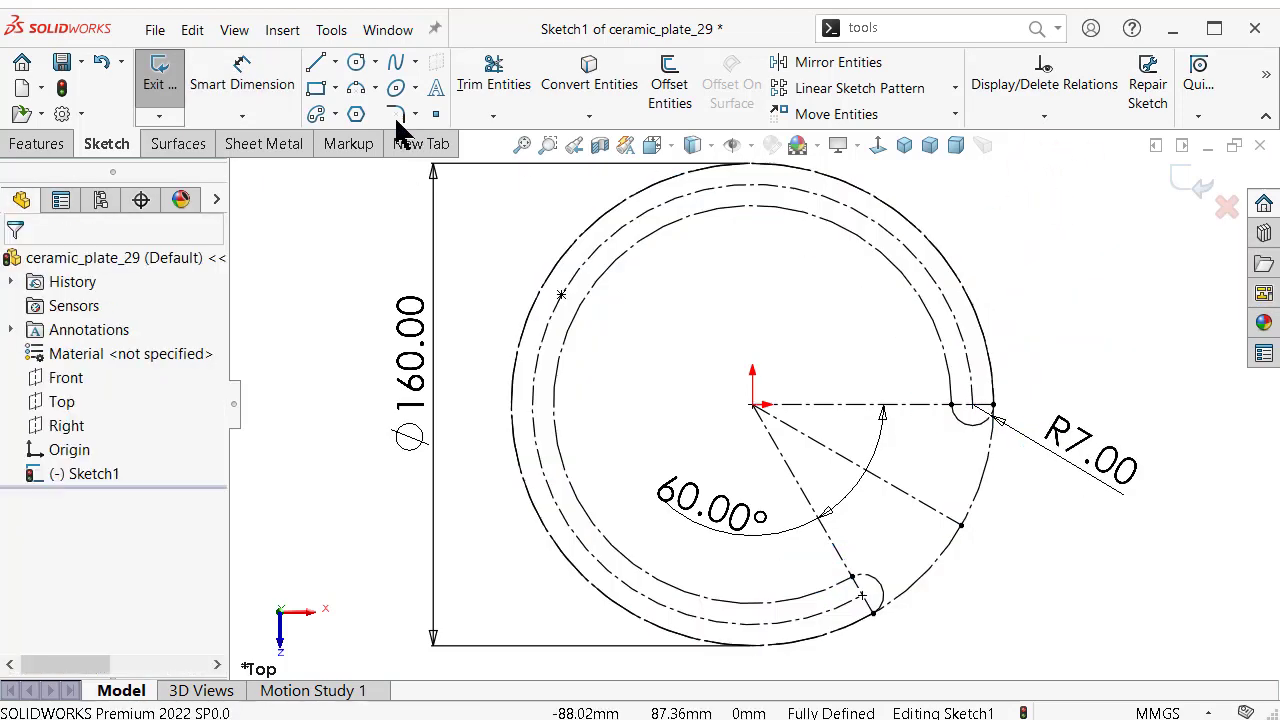
Add a second 300° construction arc slot centred on the origin inside the first.
click(318, 117)
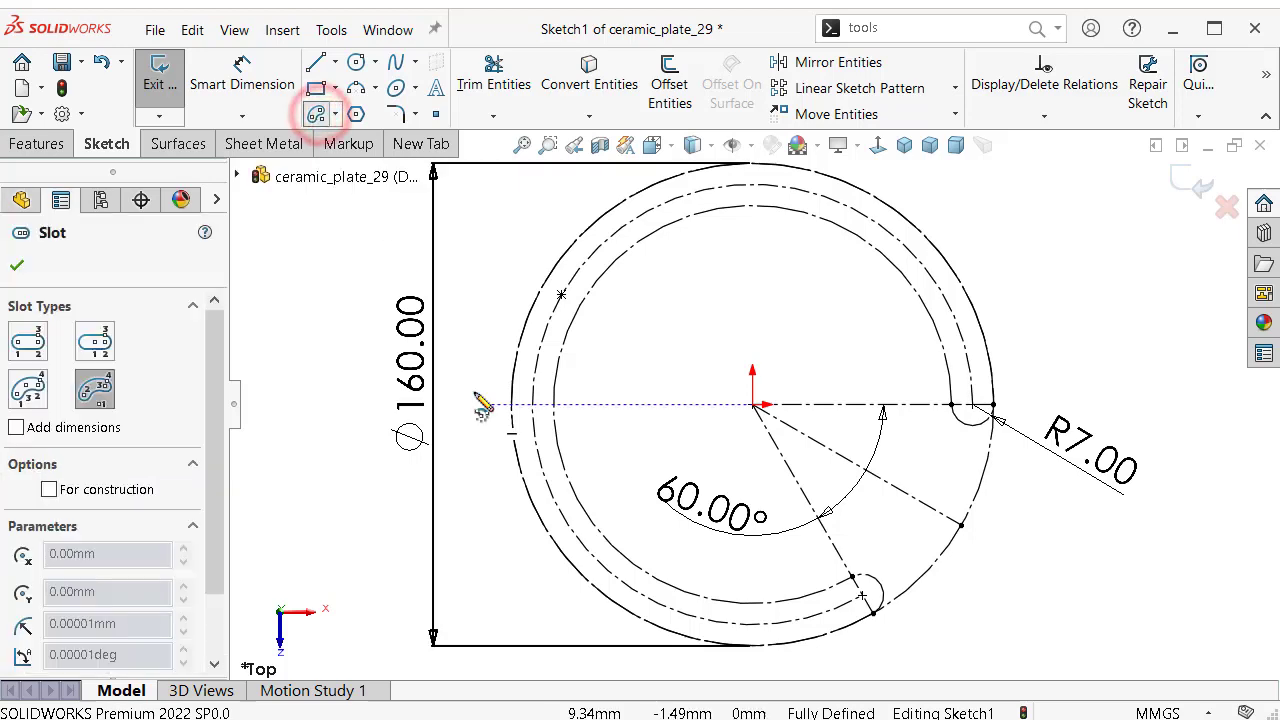
click(752, 405)
click(920, 405)
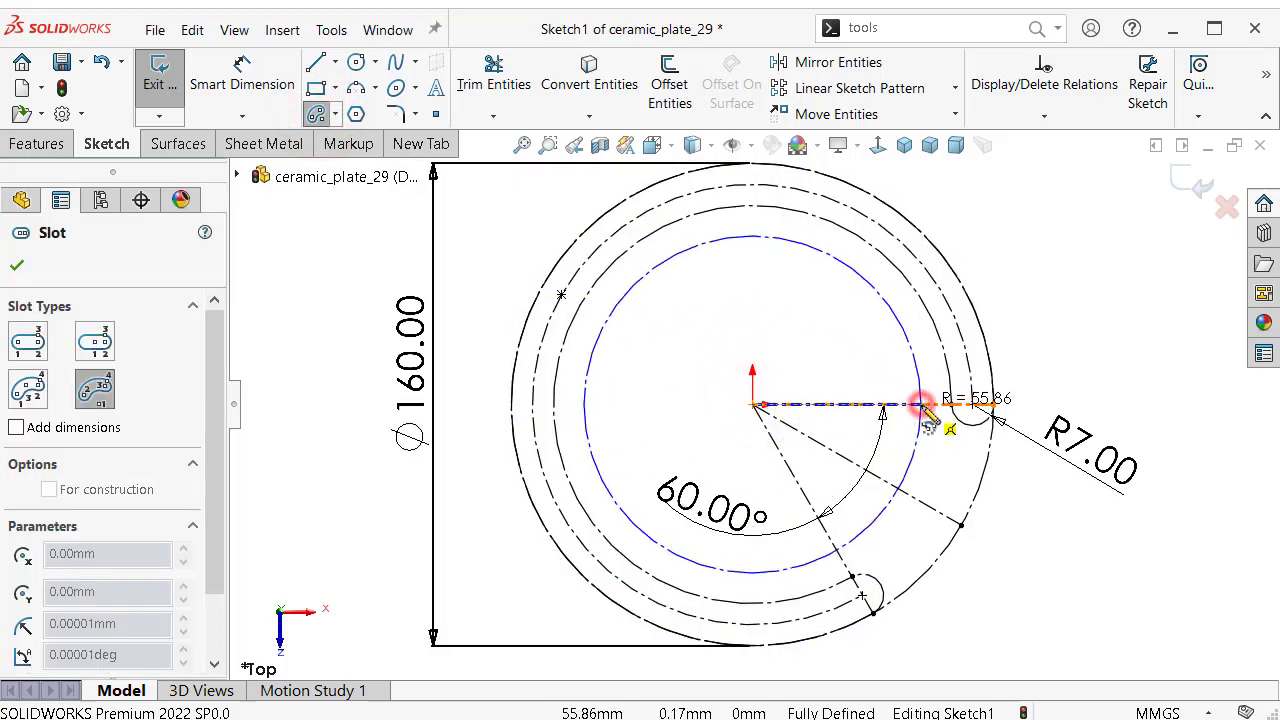
click(846, 572)
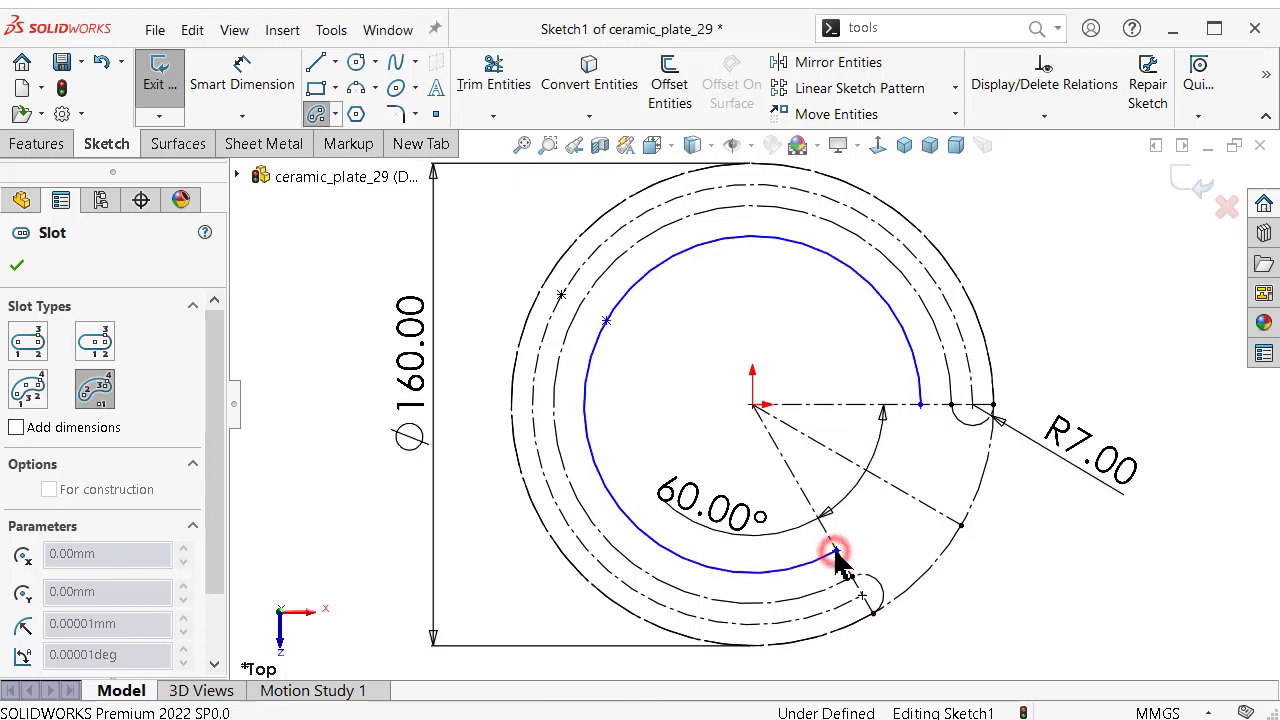
click(849, 526)
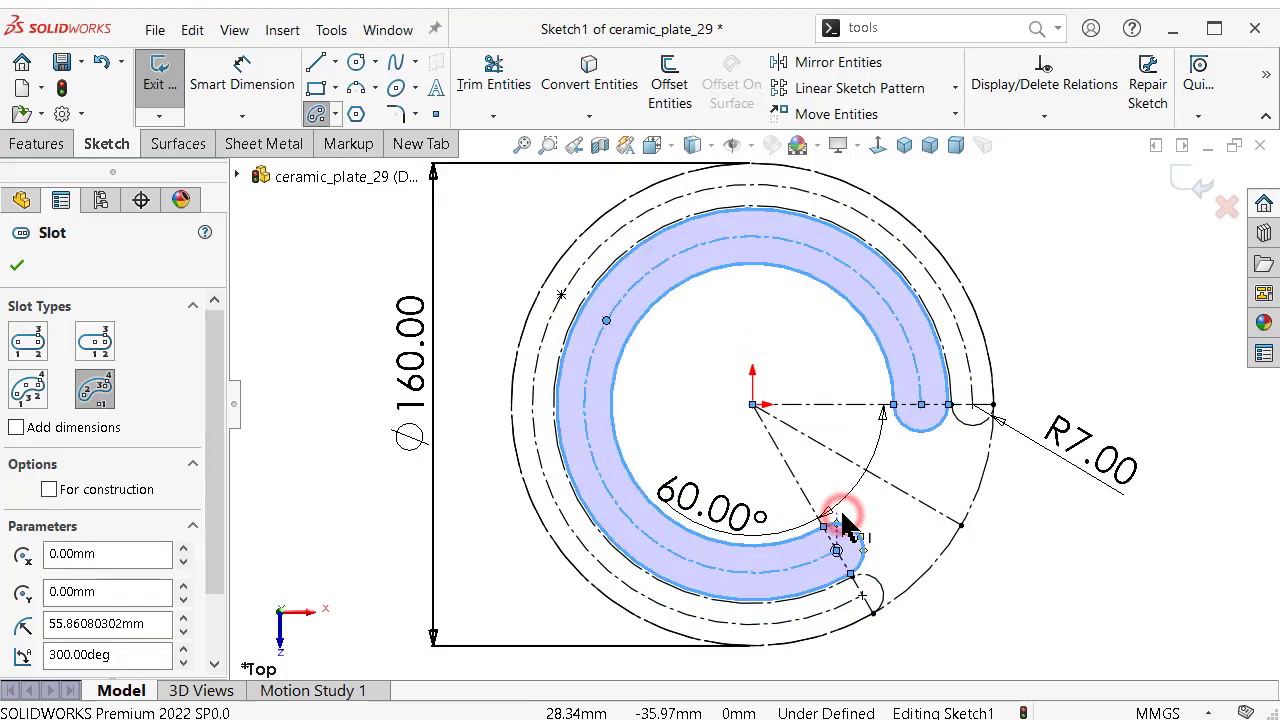
click(50, 489)
click(18, 268)
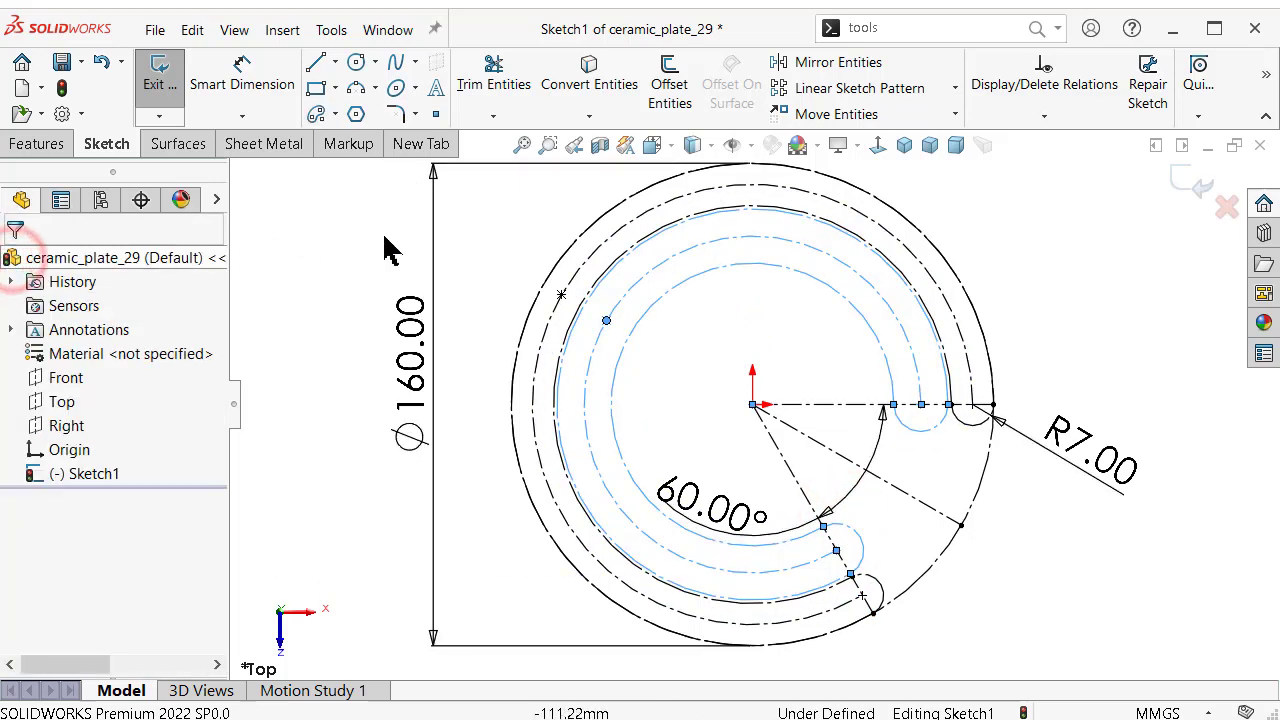
Start a smaller third 300° arc slot nearer the origin and set its width.
click(316, 114)
click(752, 404)
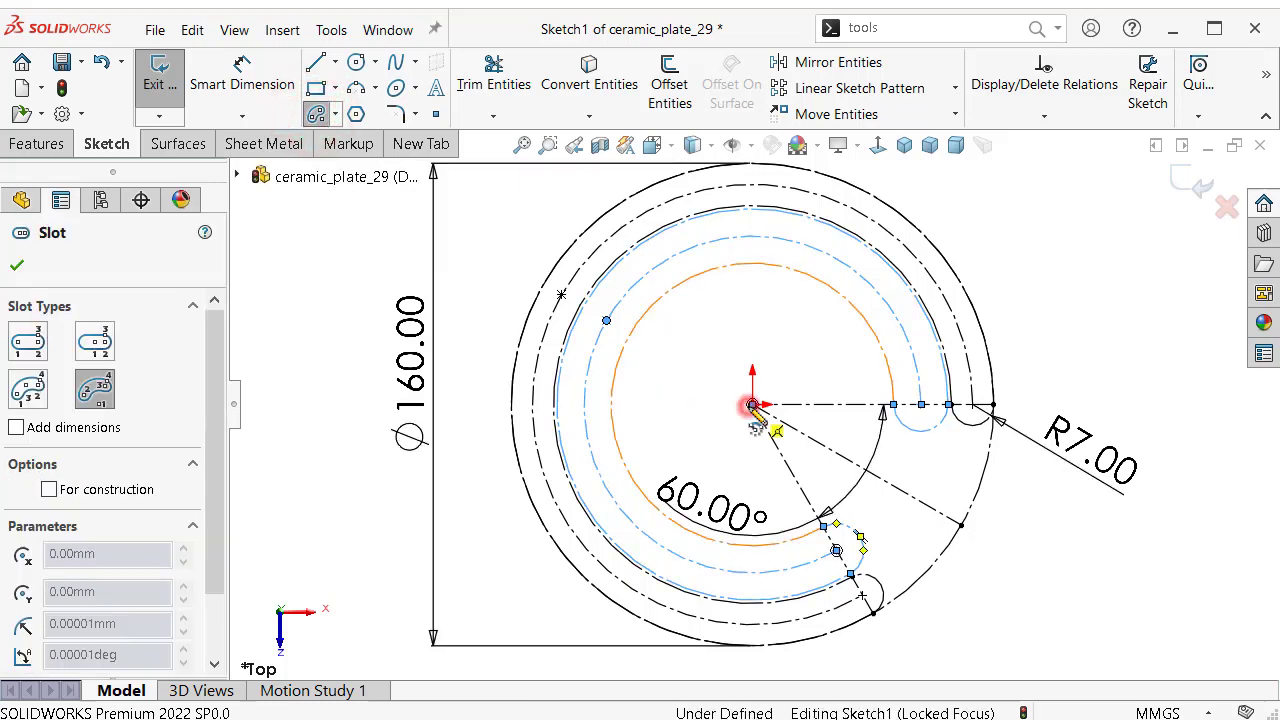
click(873, 407)
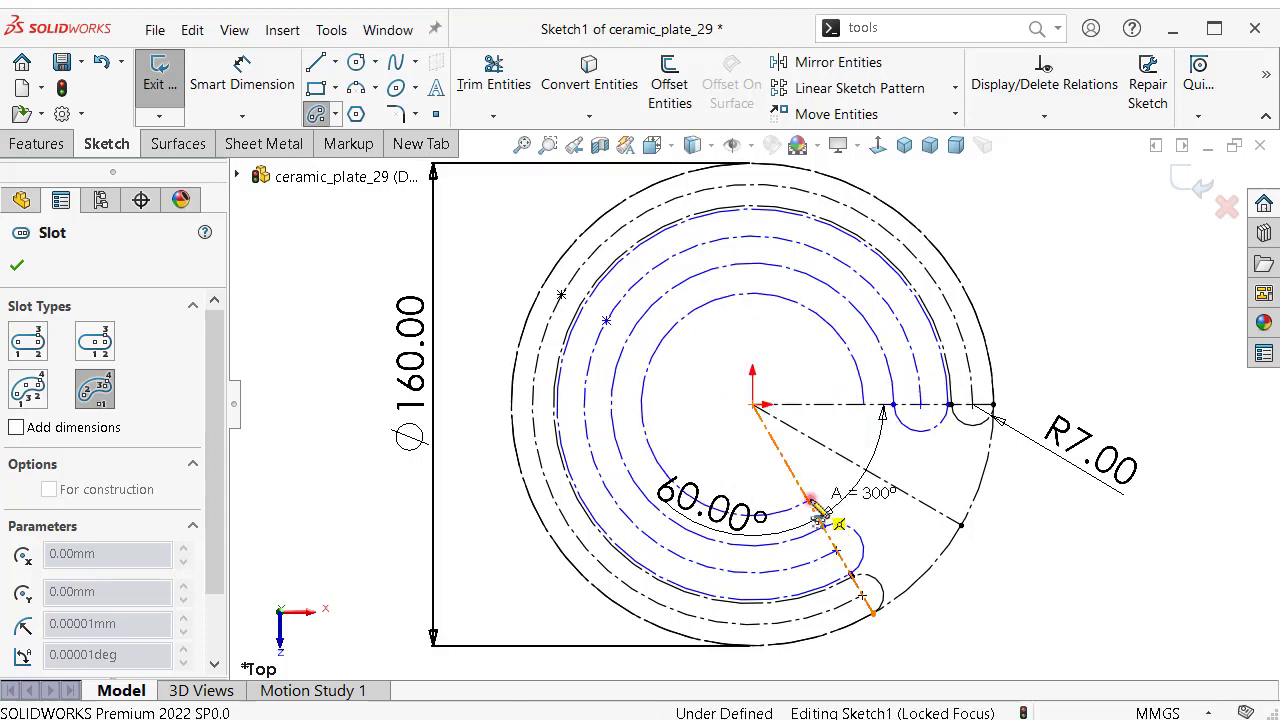
click(812, 505)
click(808, 472)
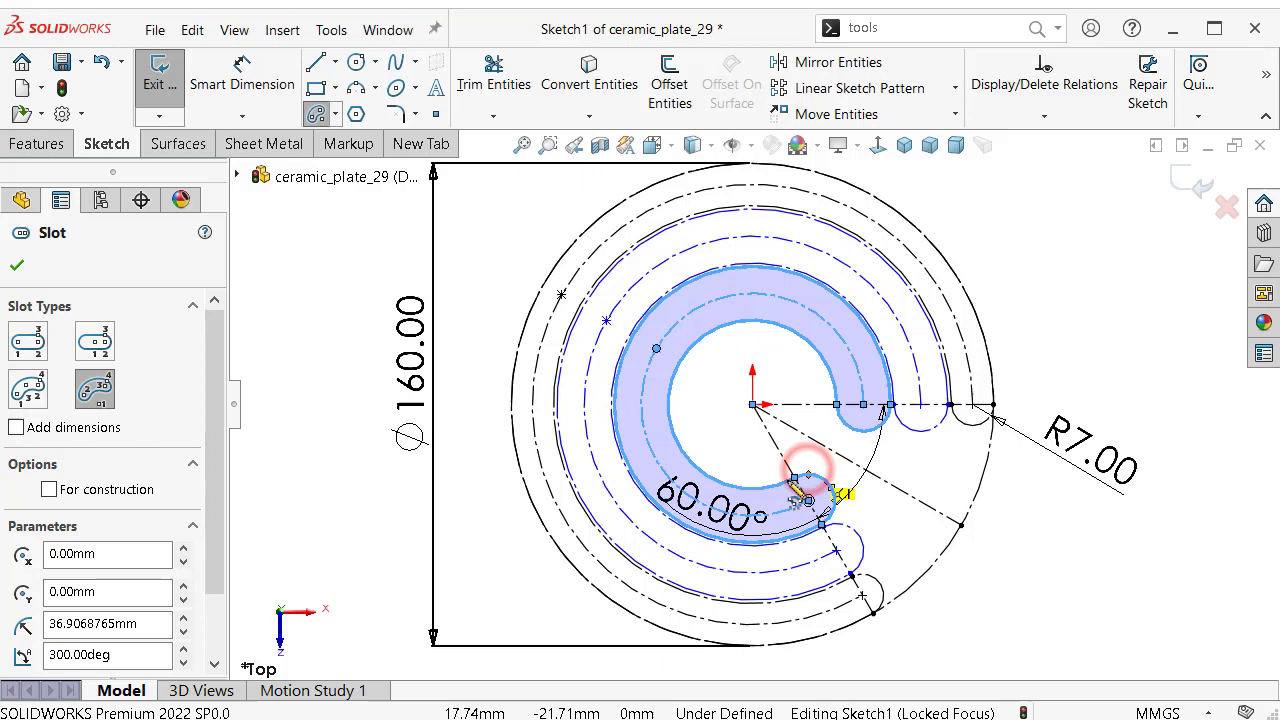
Finish the inner slot as construction geometry and make three slot end arcs equal.
click(49, 489)
click(15, 262)
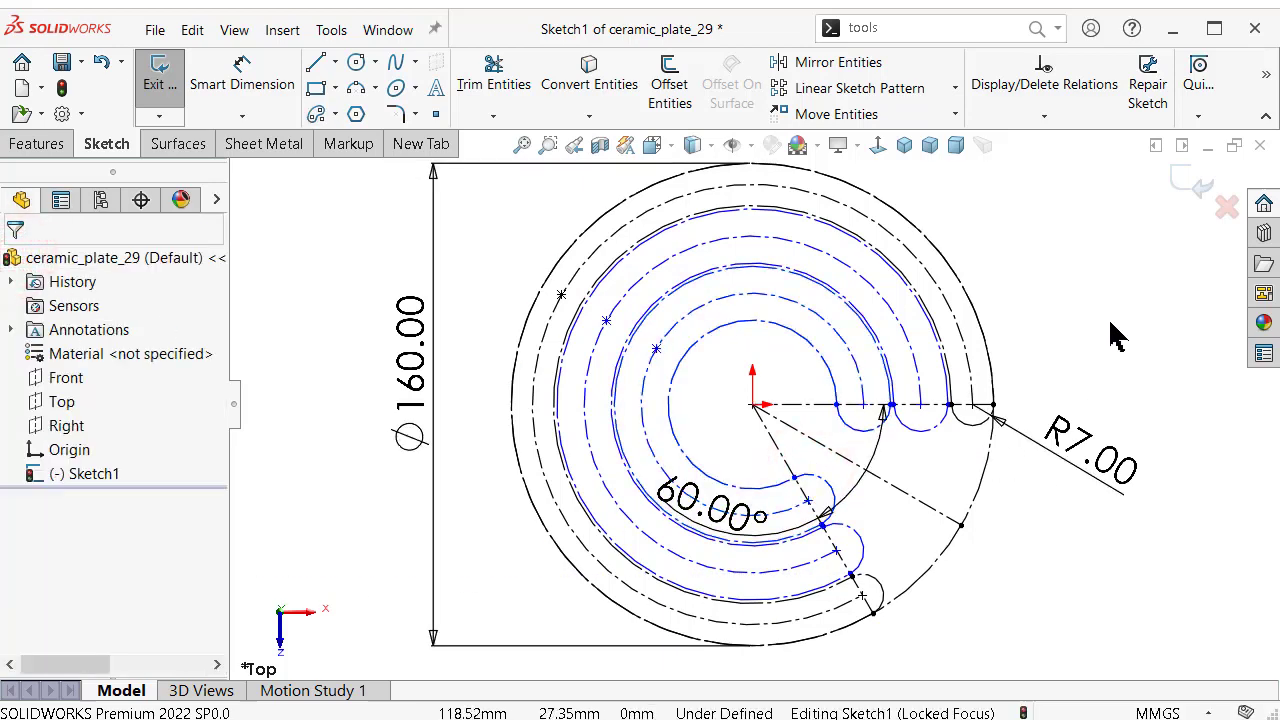
scroll(1092, 352, down, 2)
click(816, 487)
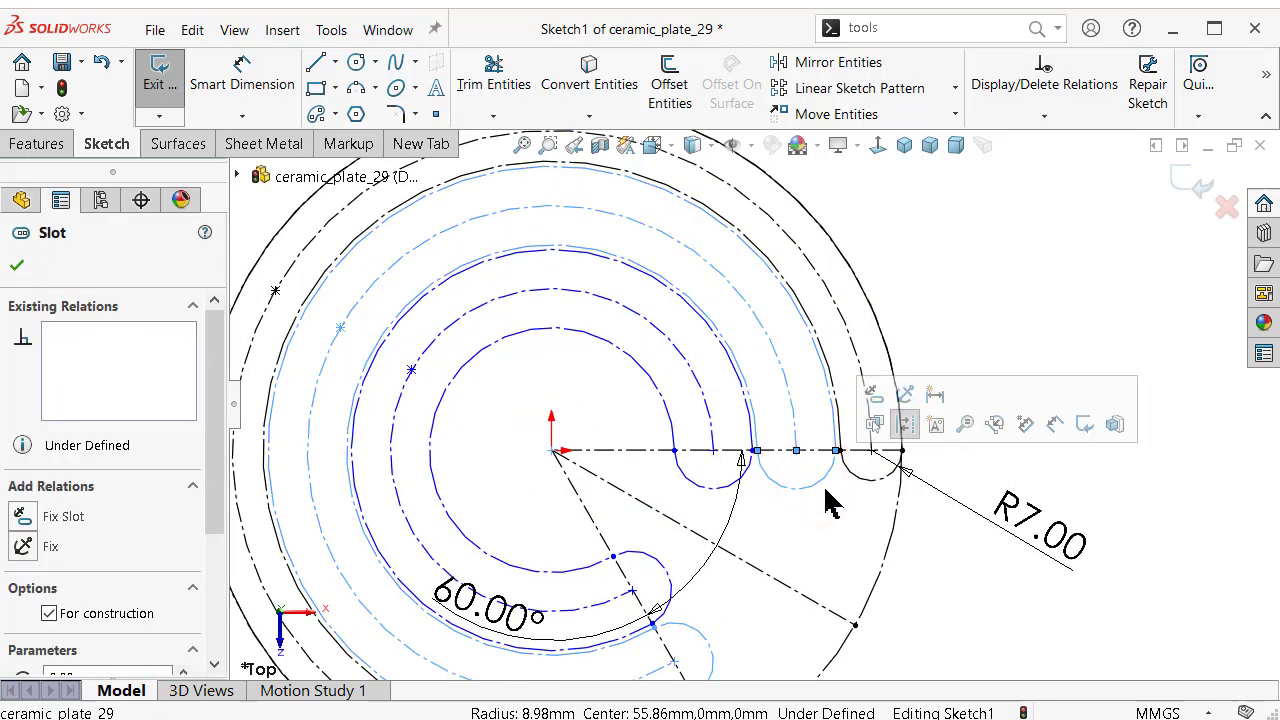
ctrl+click(748, 476)
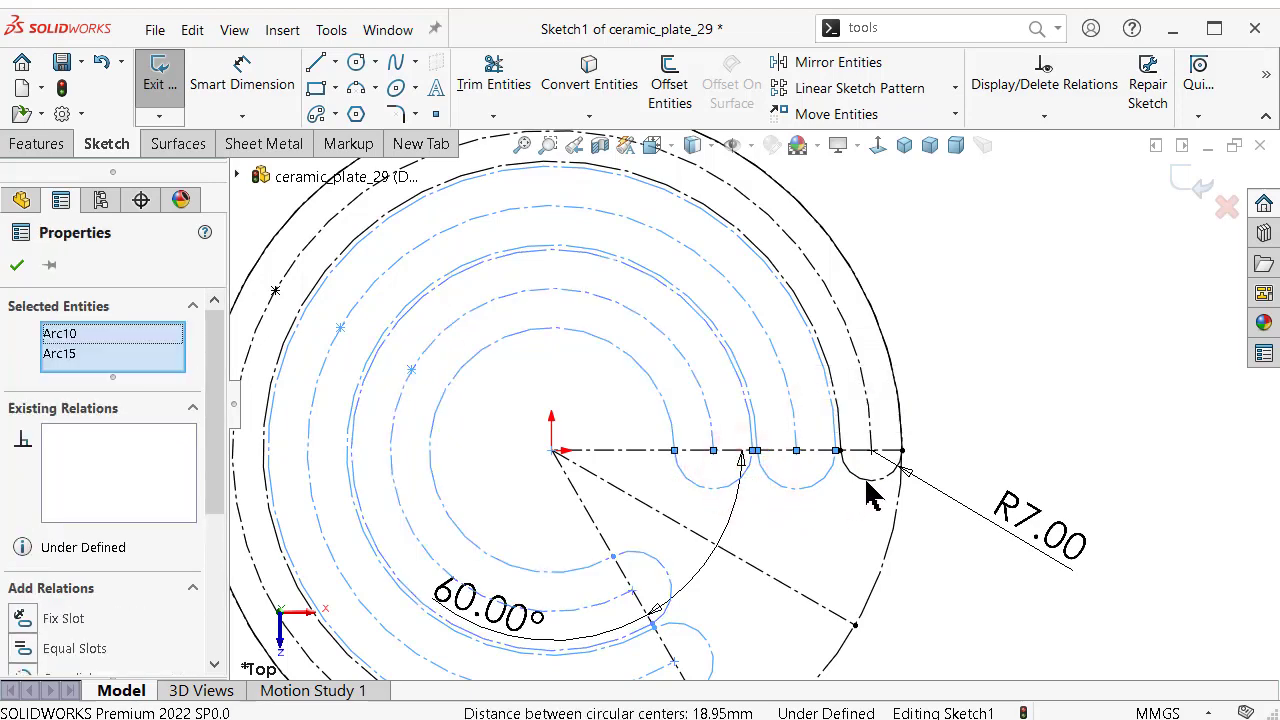
click(1046, 391)
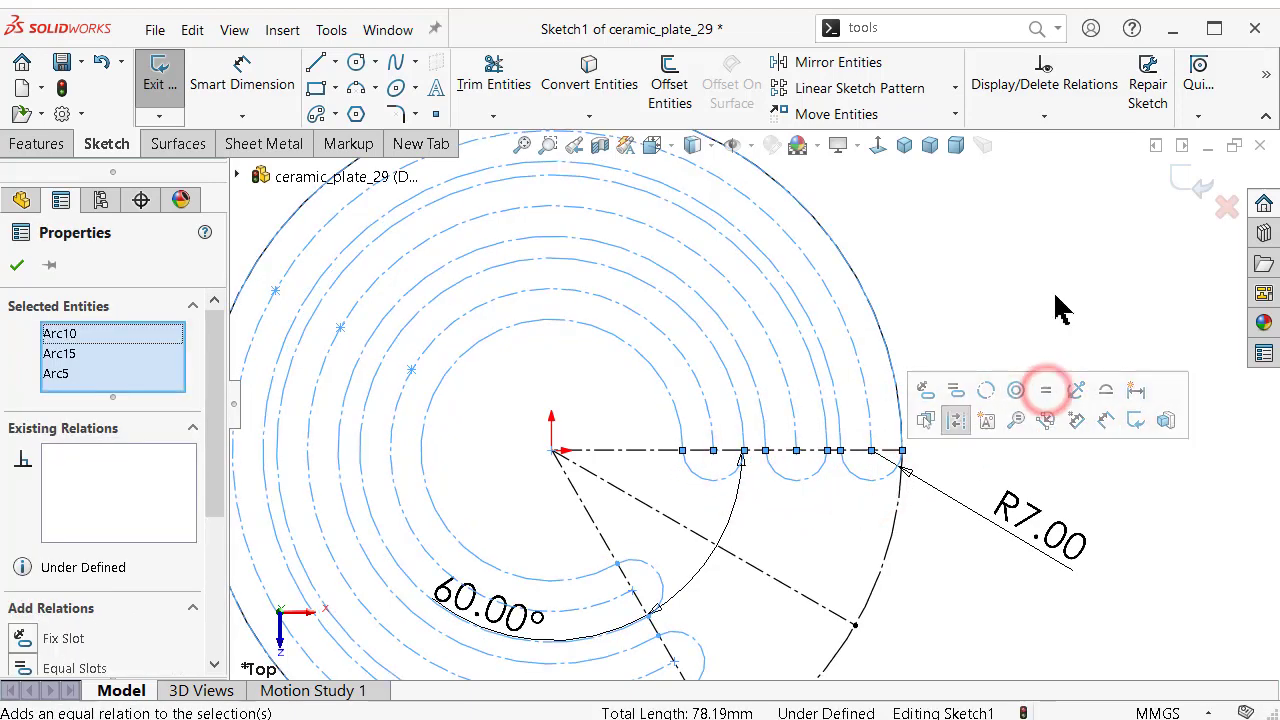
click(1051, 218)
Make two pairs of neighbouring slot arcs coradial.
scroll(907, 368, down, 2)
click(866, 437)
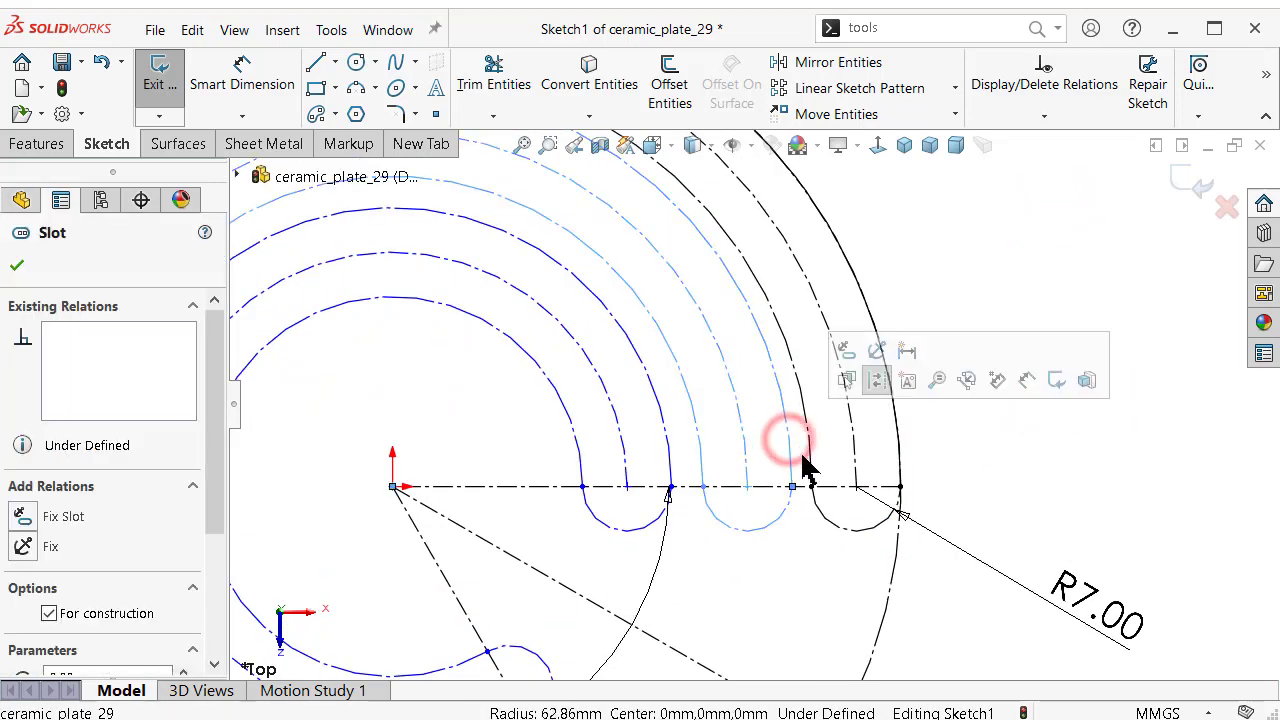
ctrl+click(808, 457)
click(928, 368)
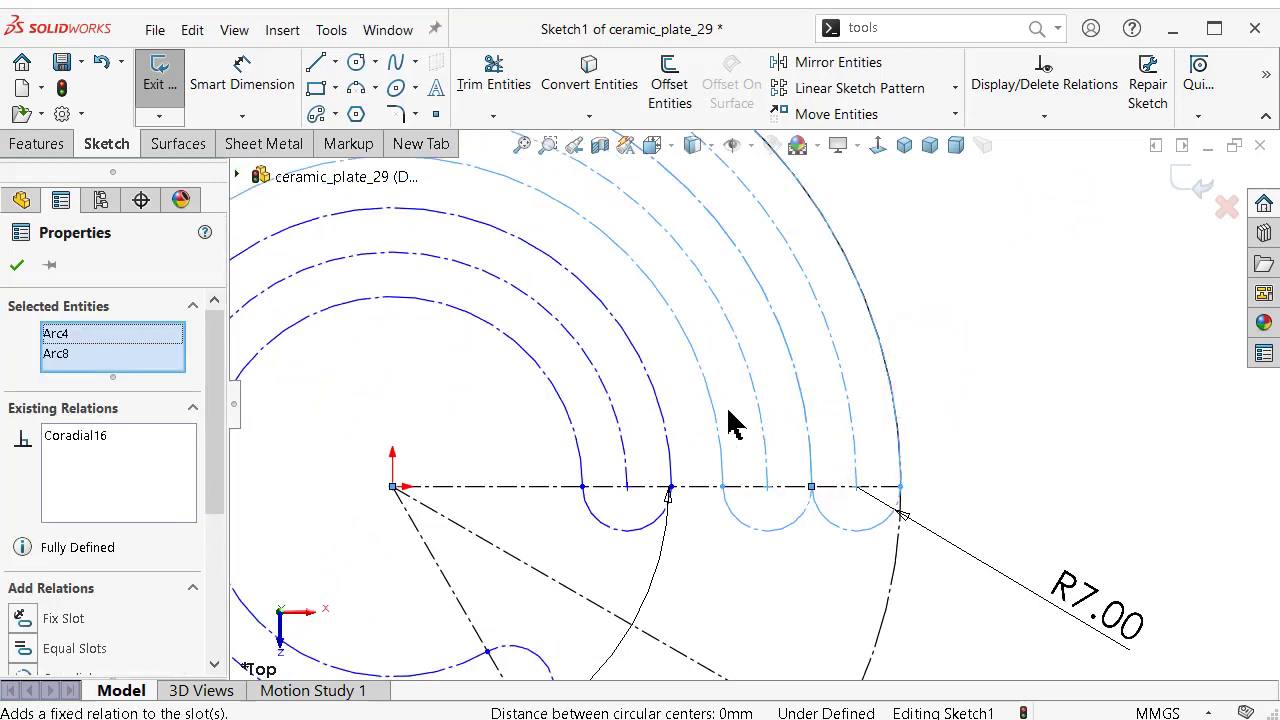
click(1096, 340)
click(670, 450)
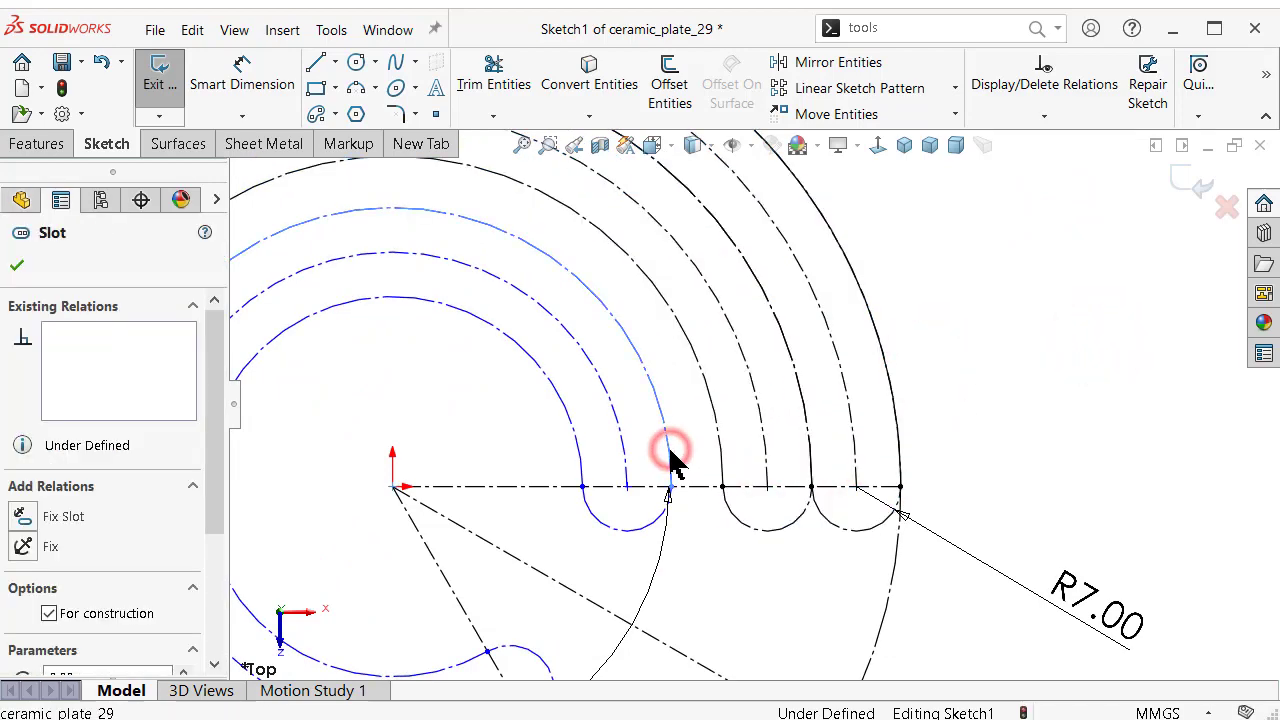
ctrl+click(728, 453)
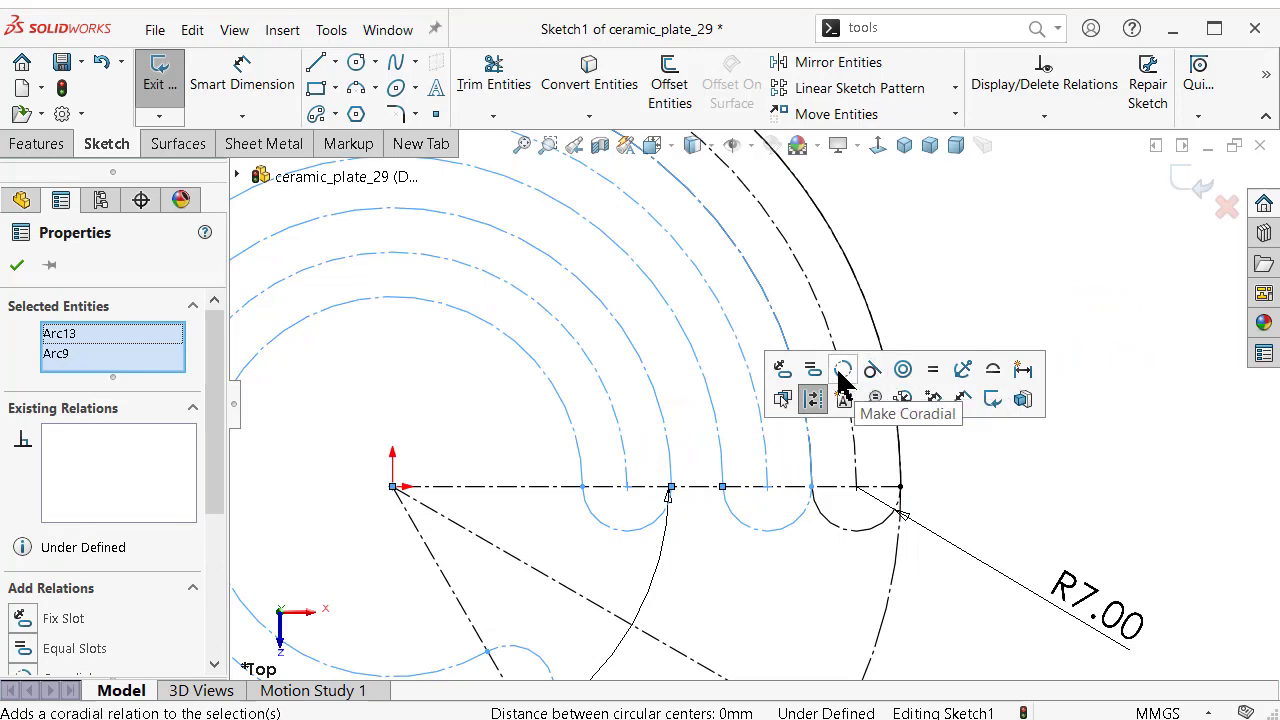
click(843, 370)
click(1170, 314)
scroll(958, 480, up, 2)
scroll(930, 492, up, 1)
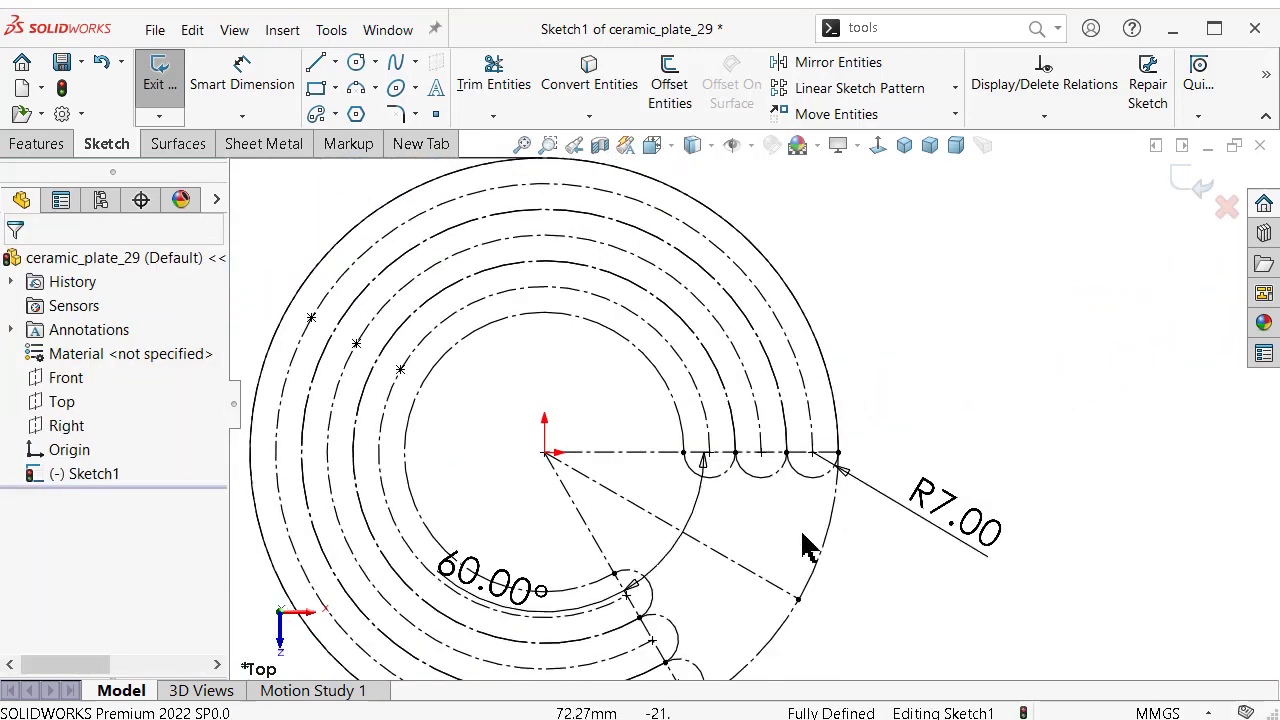
Move the 60° dimension nearer the centre and the R7.00 dimension further right.
drag(471, 557, 507, 503)
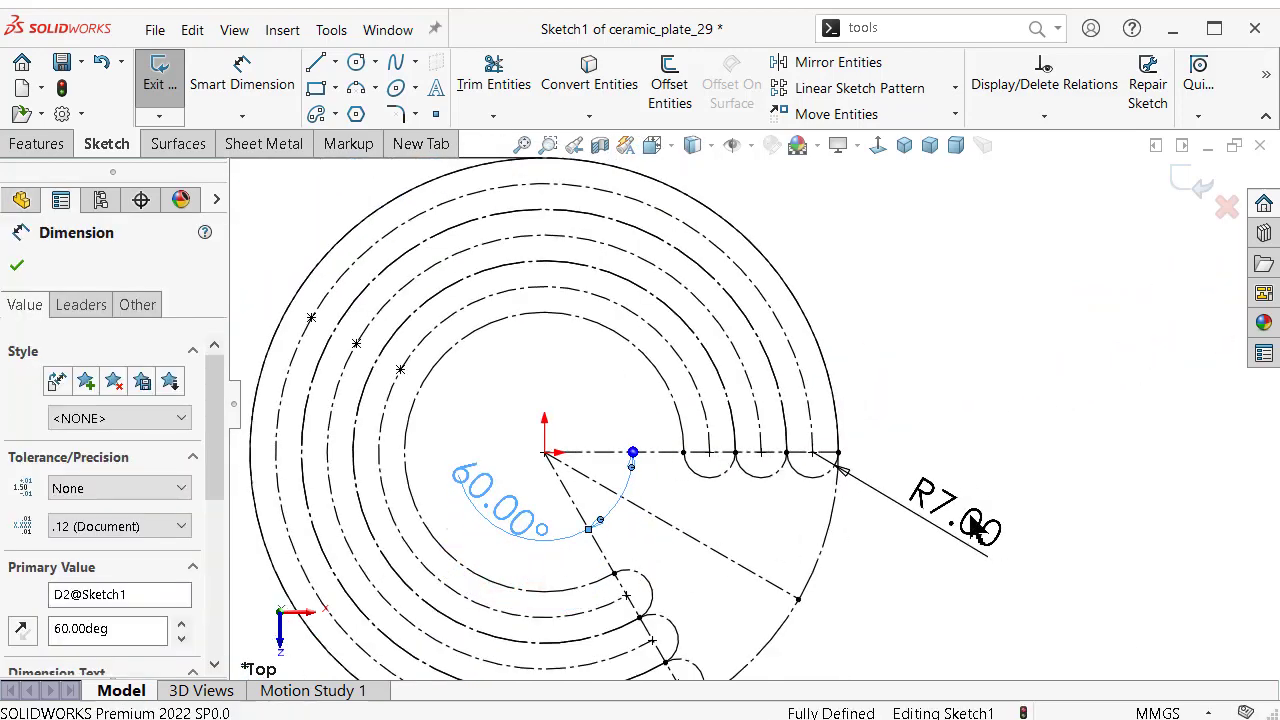
drag(960, 518, 1094, 551)
click(980, 386)
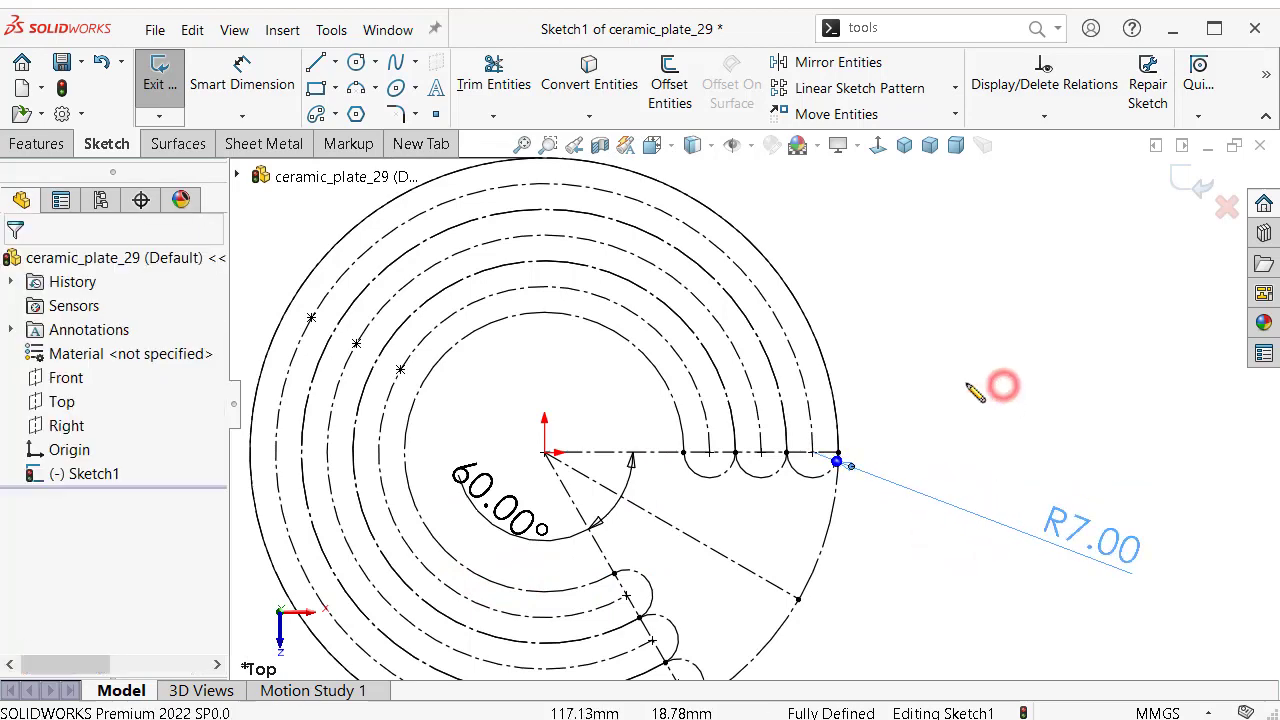
scroll(790, 543, up, 2)
scroll(790, 543, down, 1)
Draw a line from the origin out to the outer rim along the middle centerline.
click(316, 63)
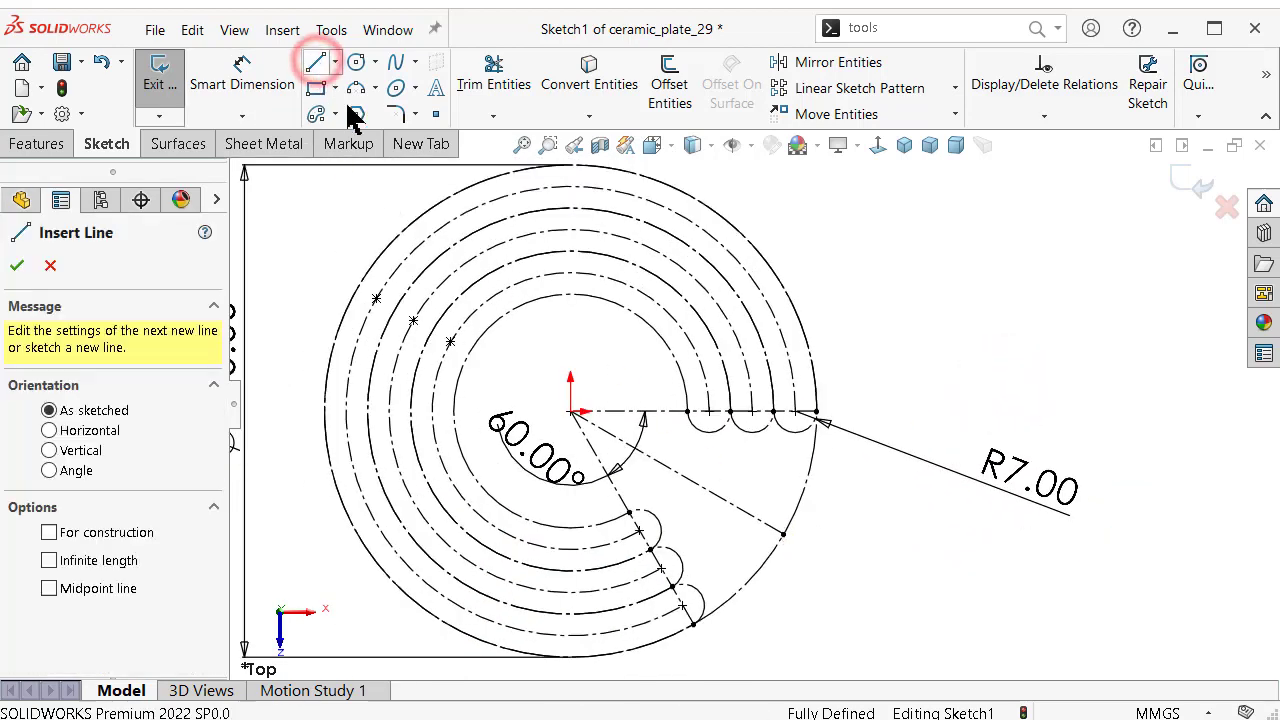
scroll(603, 432, down, 3)
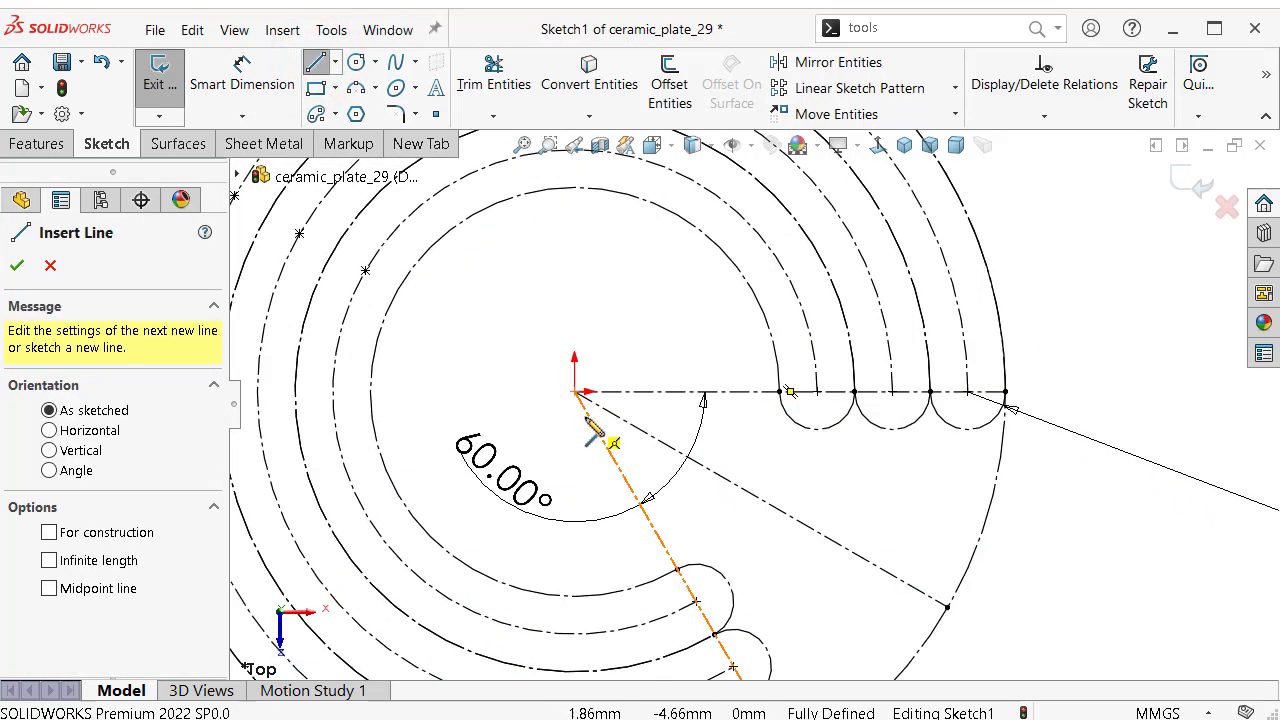
click(576, 393)
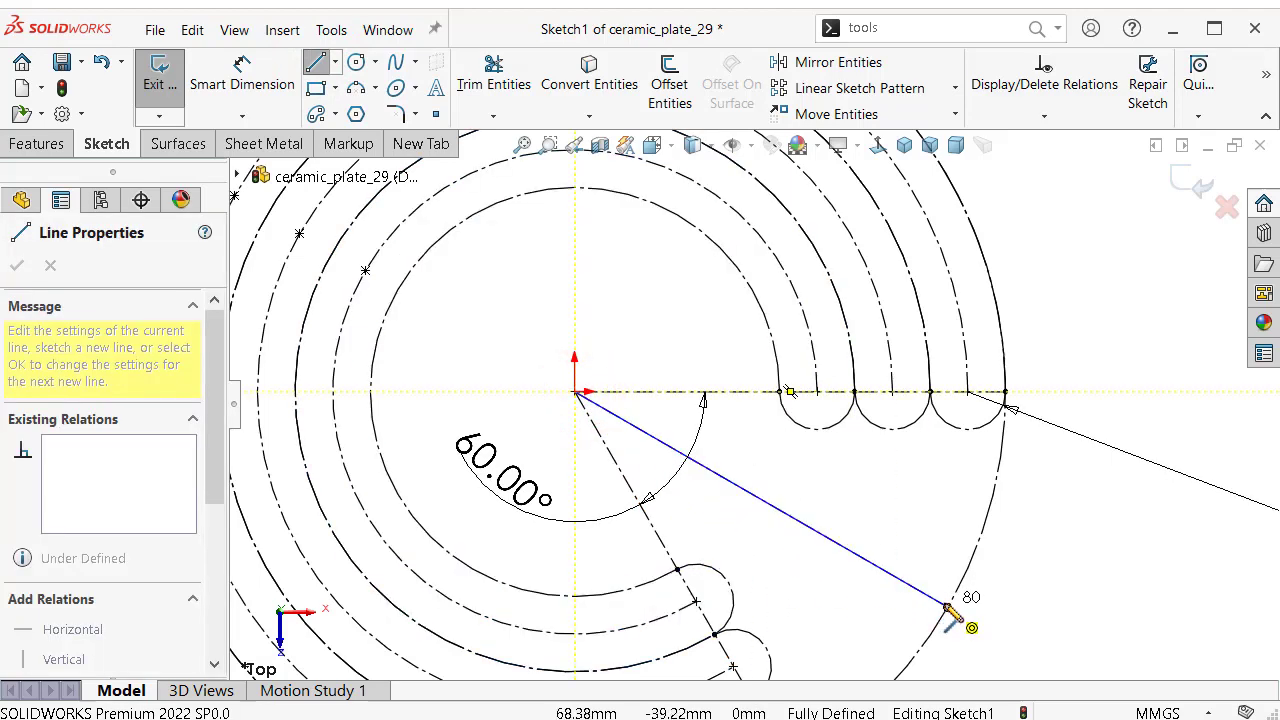
scroll(915, 595, up, 3)
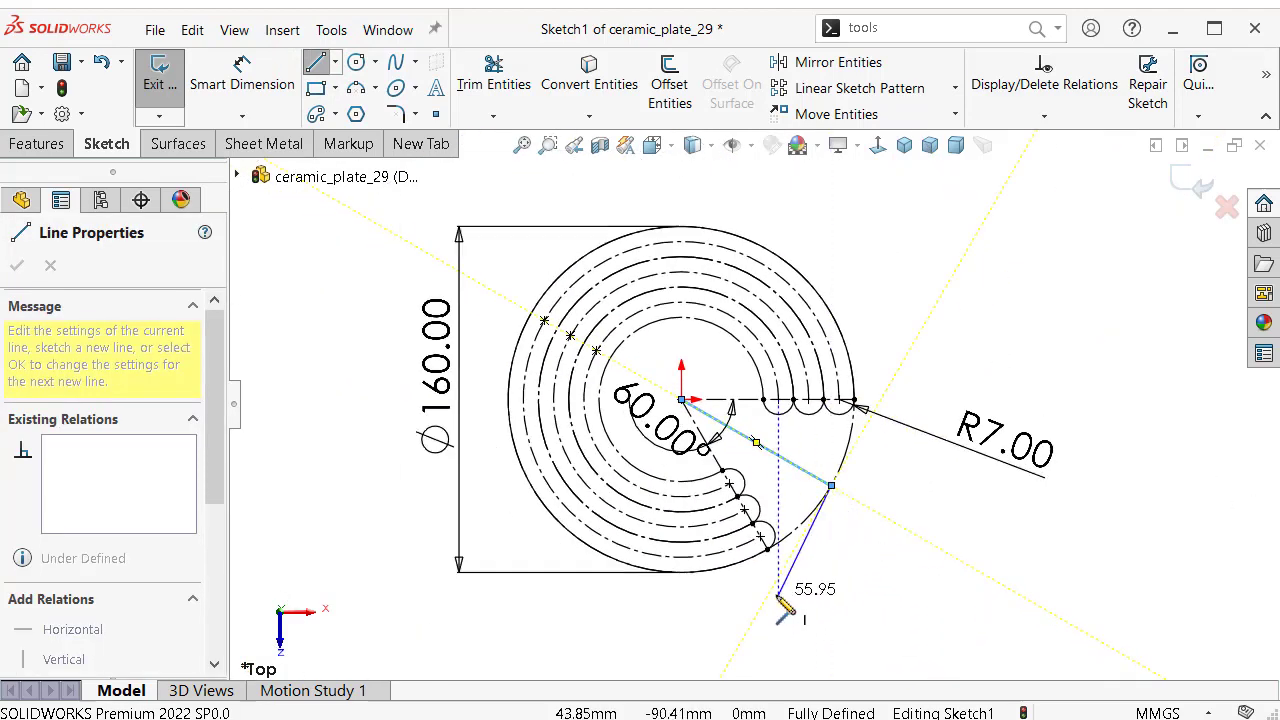
scroll(790, 590, down, 2)
click(848, 421)
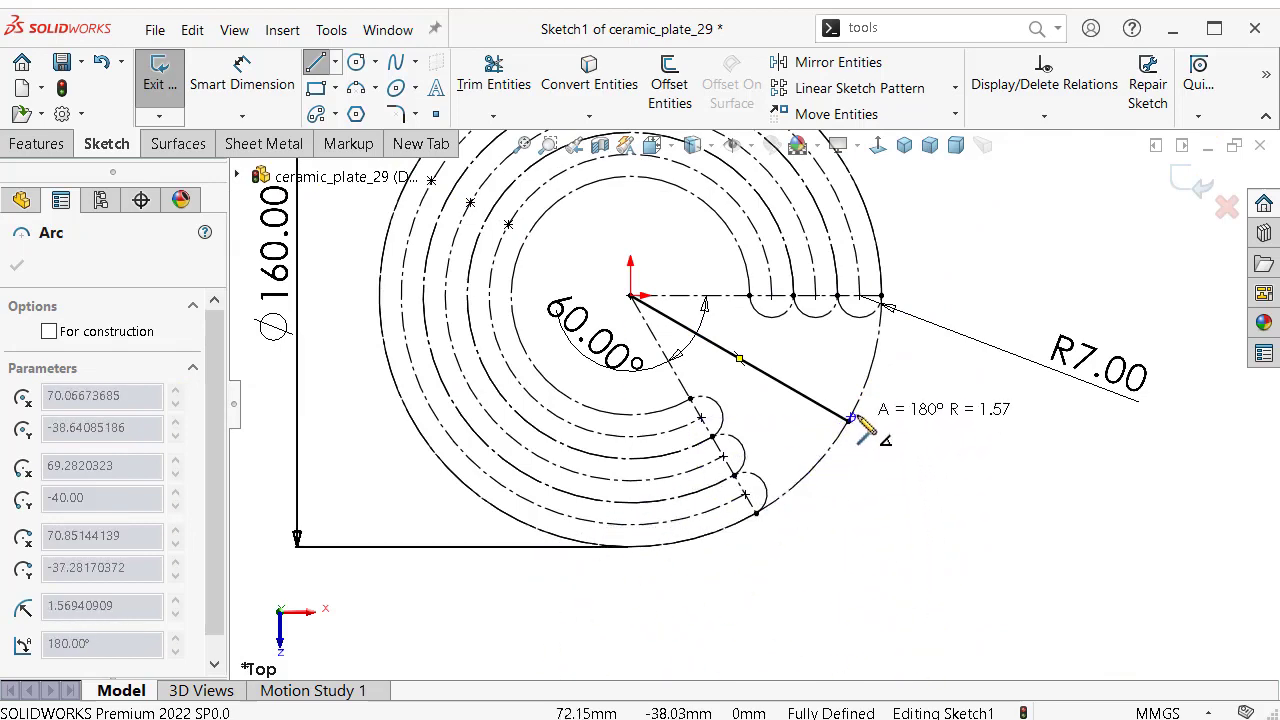
scroll(856, 424, up, 2)
scroll(440, 395, up, 1)
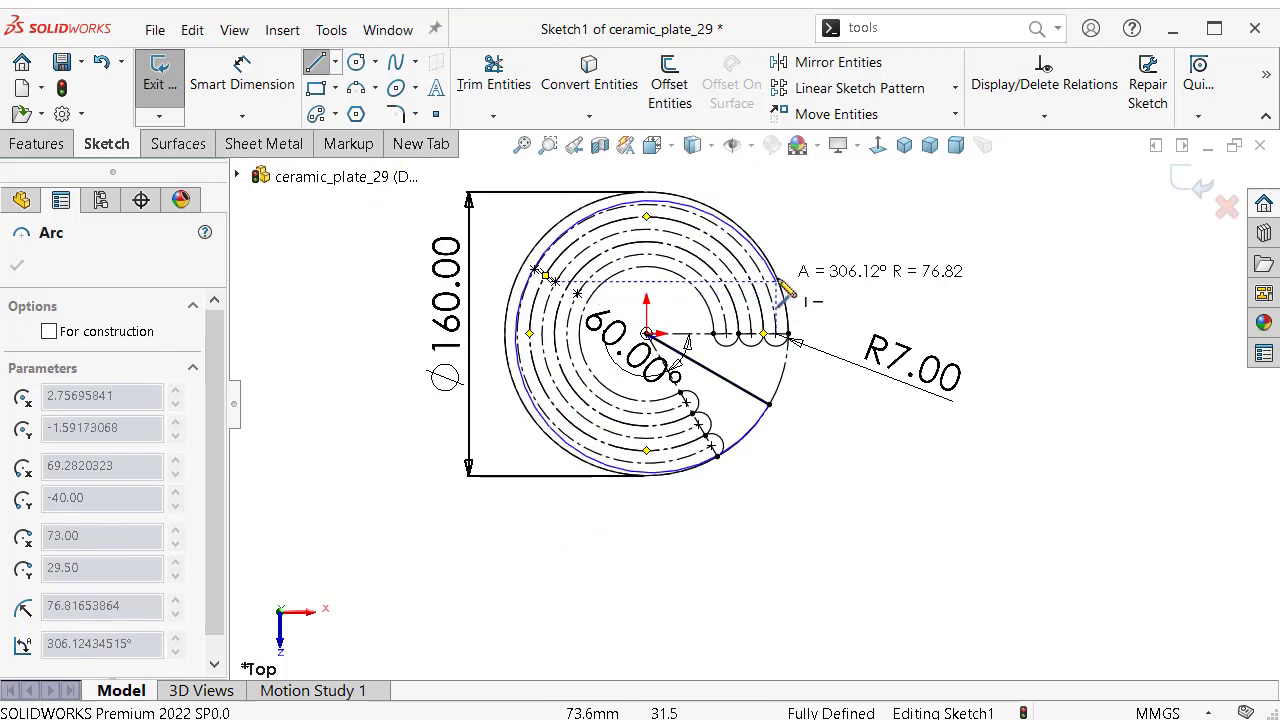
scroll(785, 285, down, 2)
Chain a tangent arc, a half-circle turn, a 300° outer arc and an R7 turn-back arc.
click(790, 358)
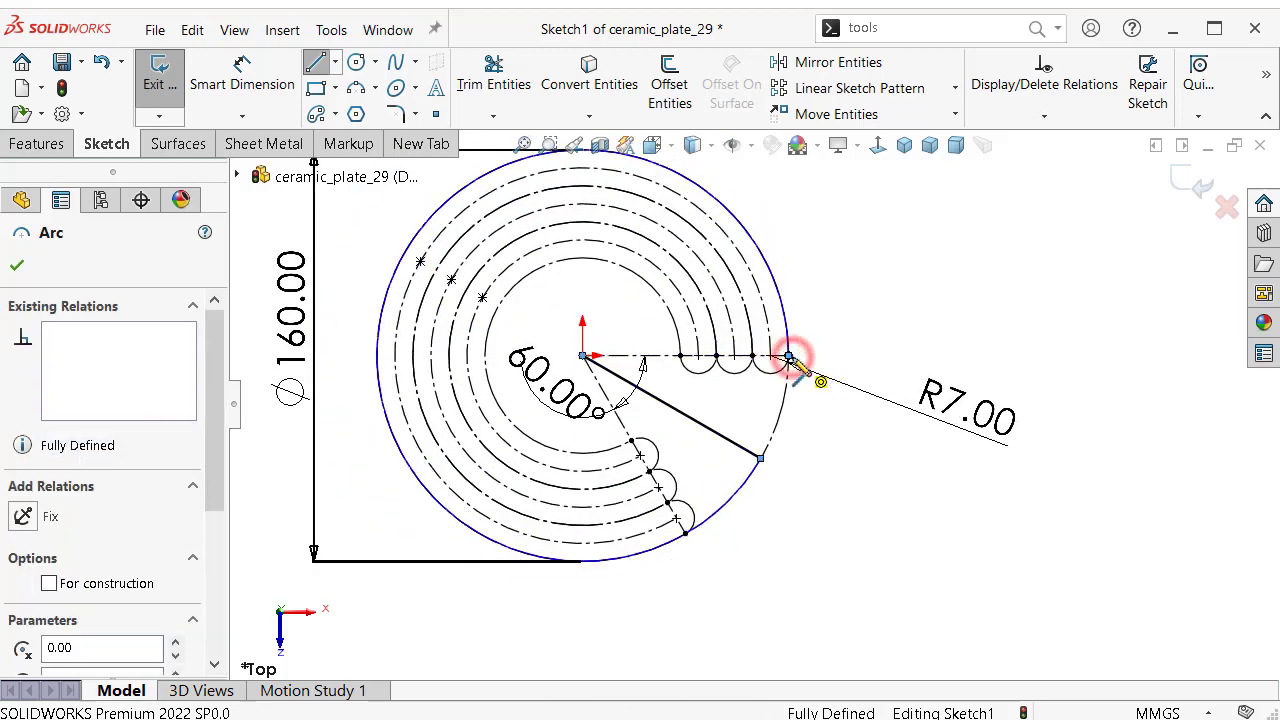
scroll(785, 365, down, 3)
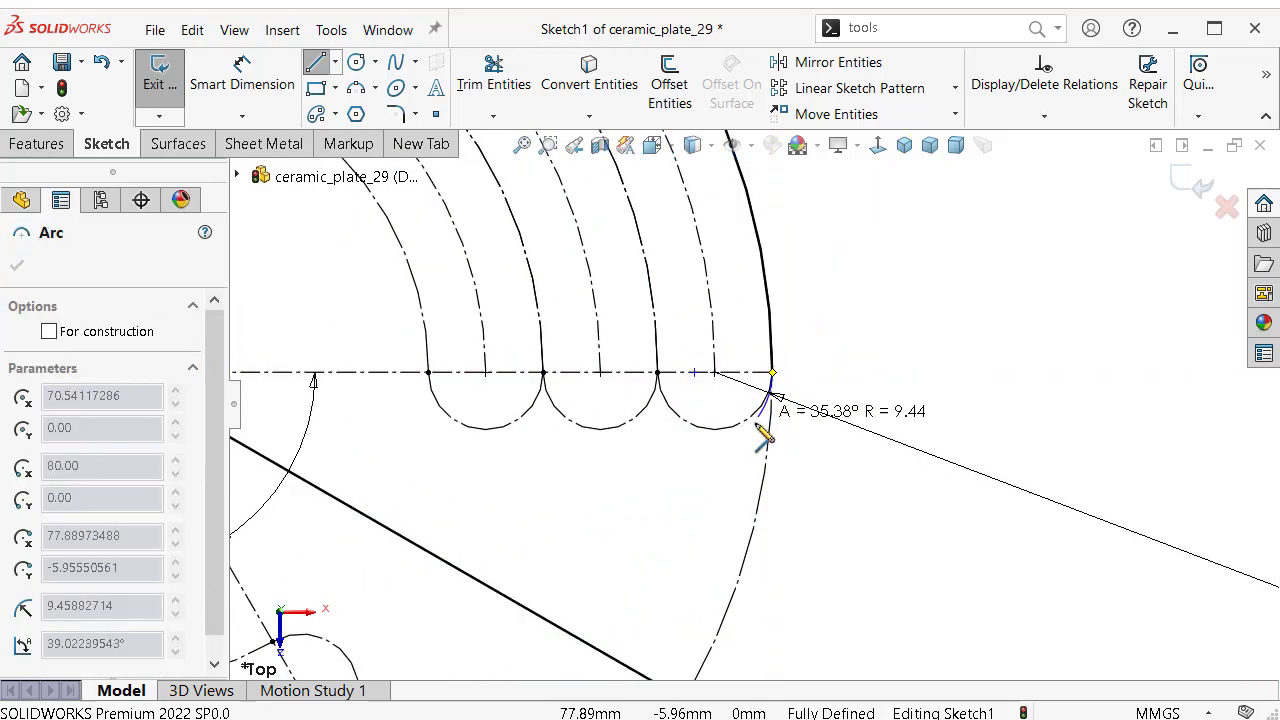
click(657, 372)
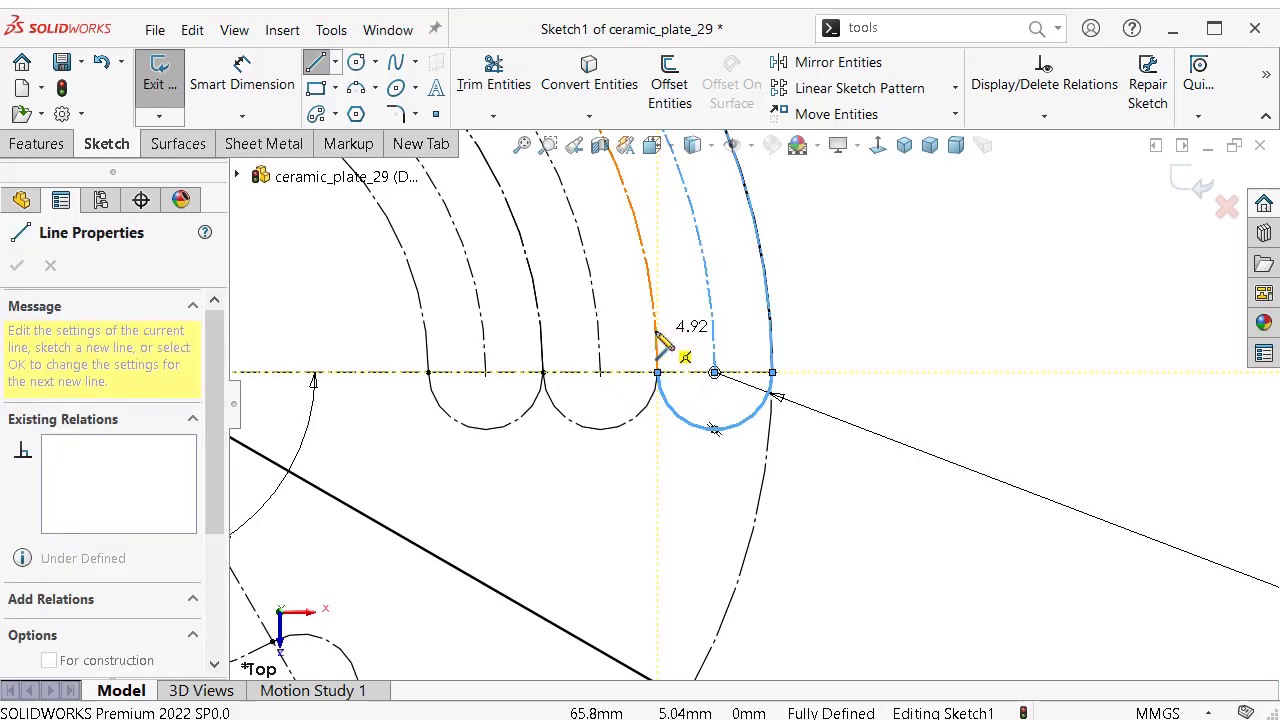
scroll(694, 343, up, 3)
scroll(720, 330, up, 3)
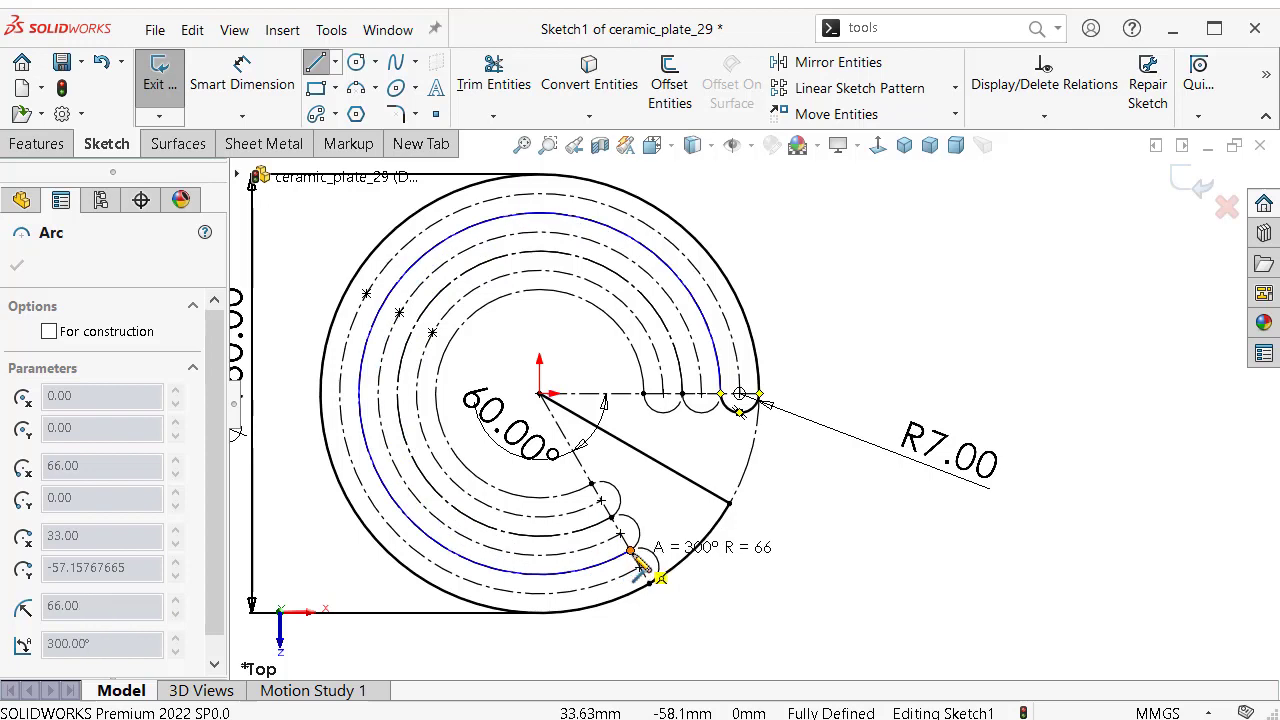
click(631, 552)
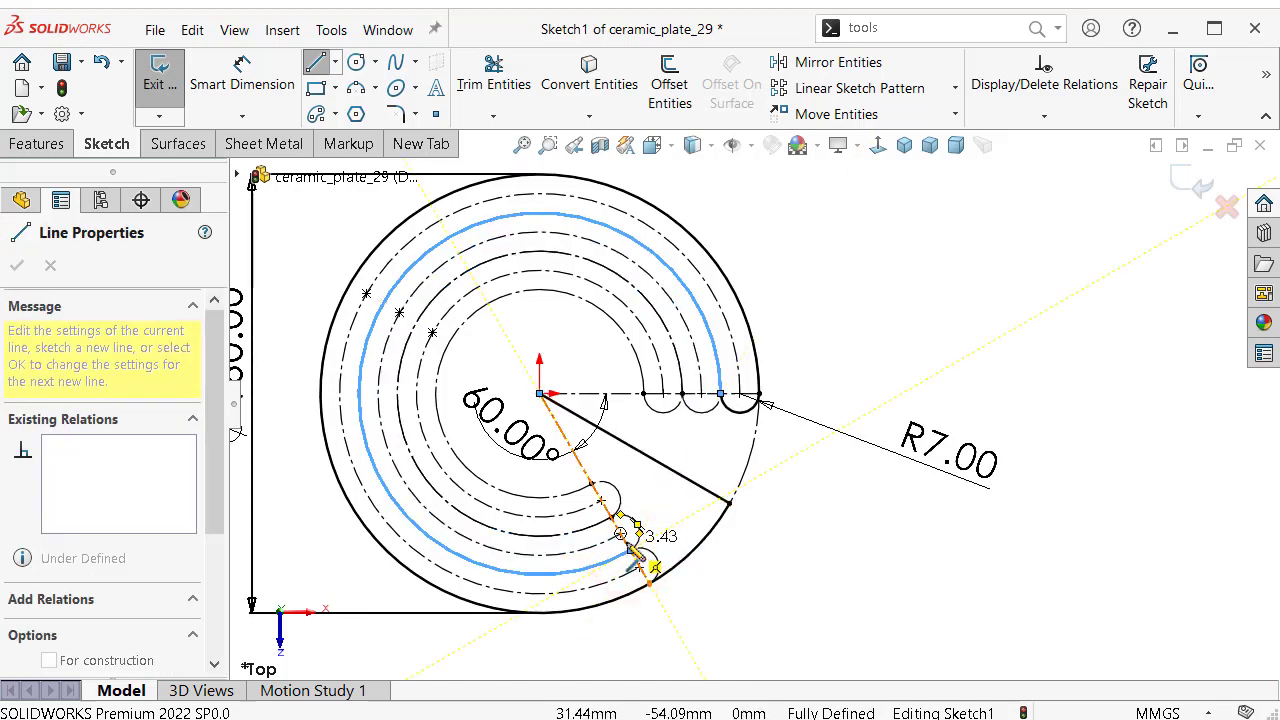
scroll(632, 540, down, 2)
scroll(634, 530, down, 2)
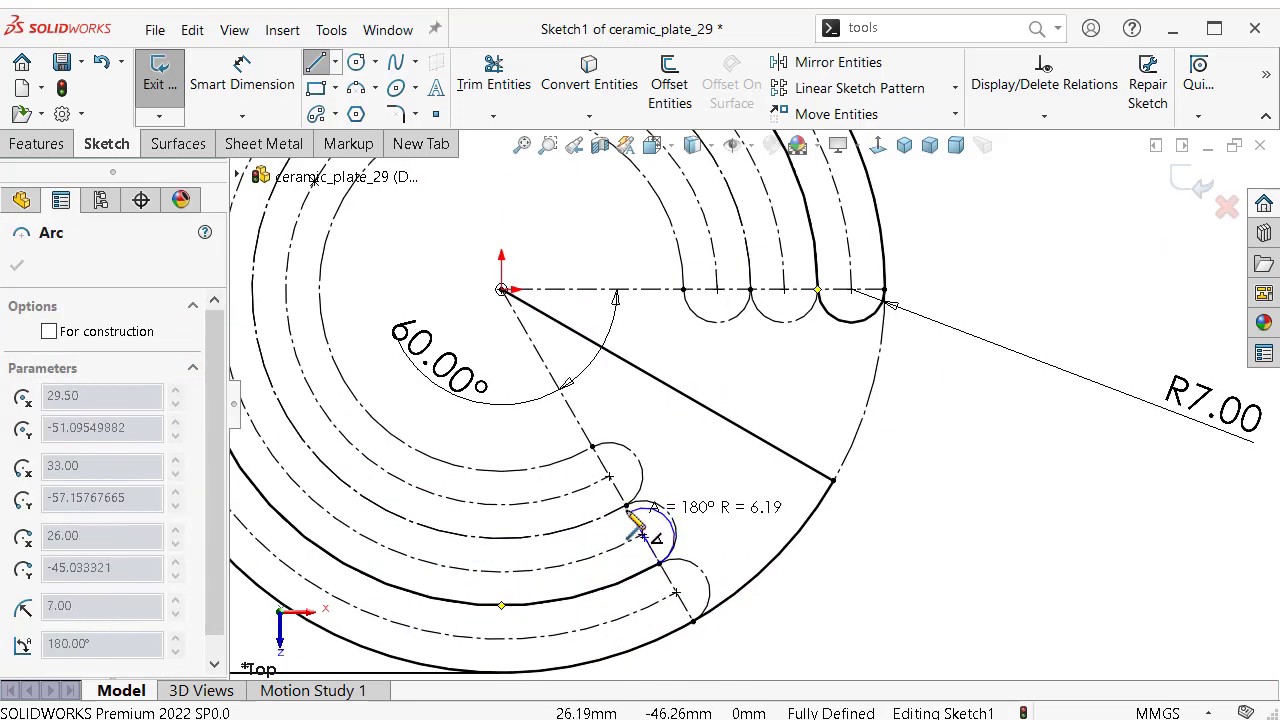
click(627, 507)
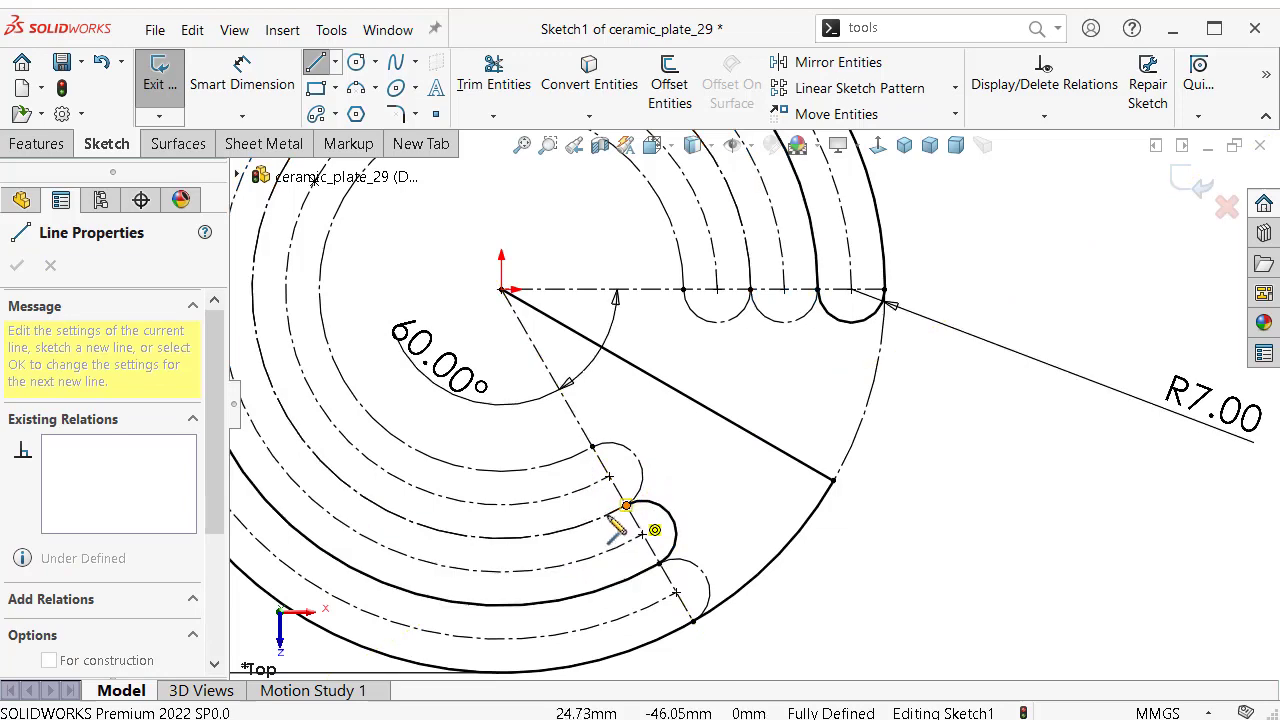
scroll(437, 505, up, 2)
scroll(423, 271, up, 2)
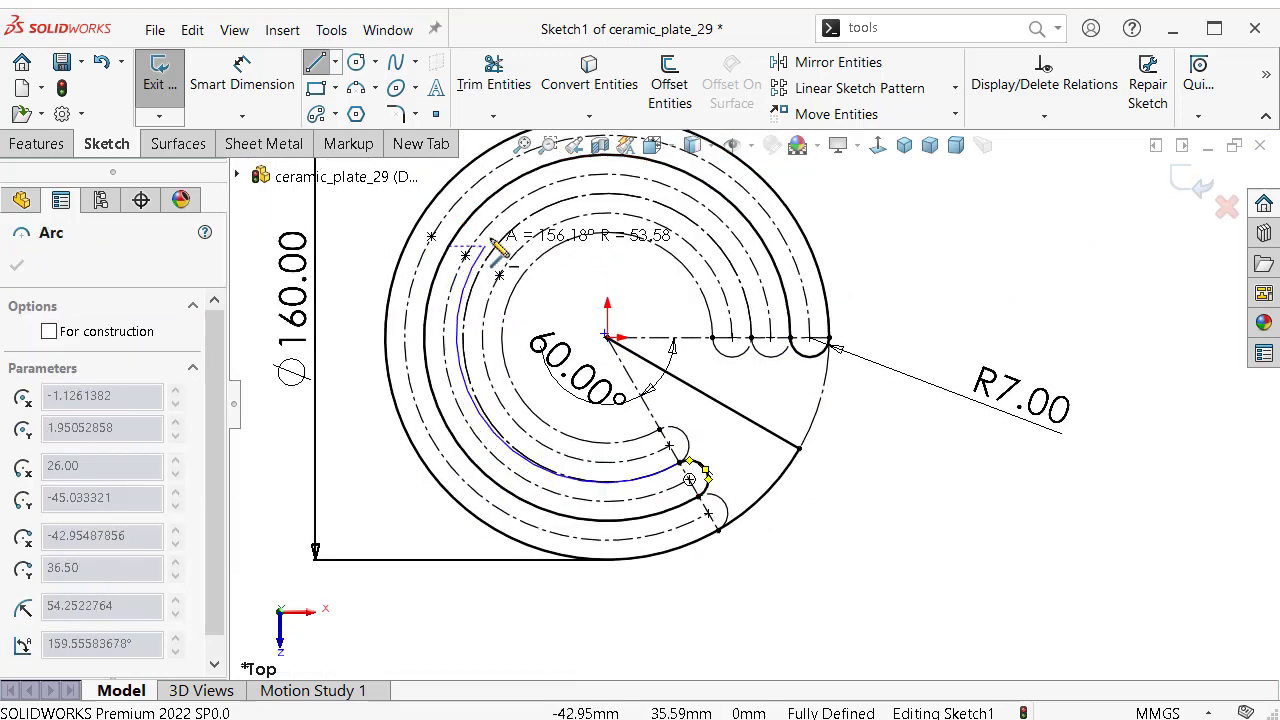
Continue with a 300° arc, another R7 turn and the innermost 300° arc, then stop.
click(753, 340)
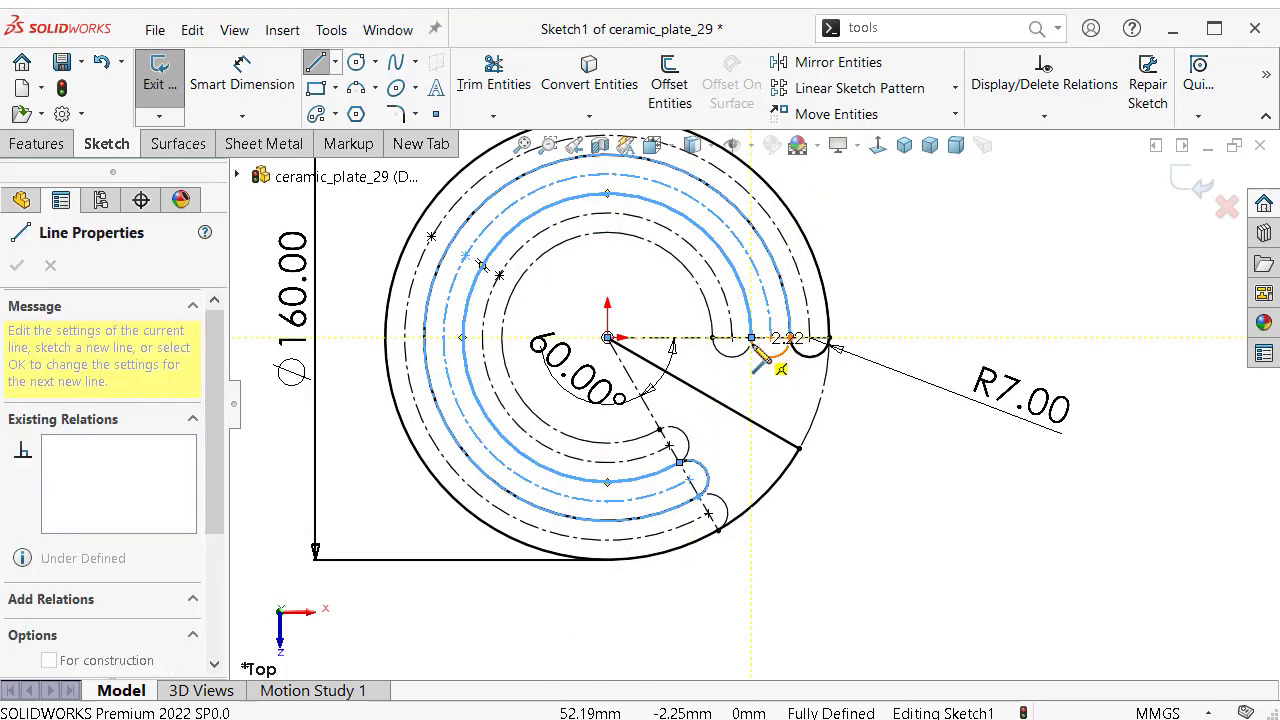
click(751, 340)
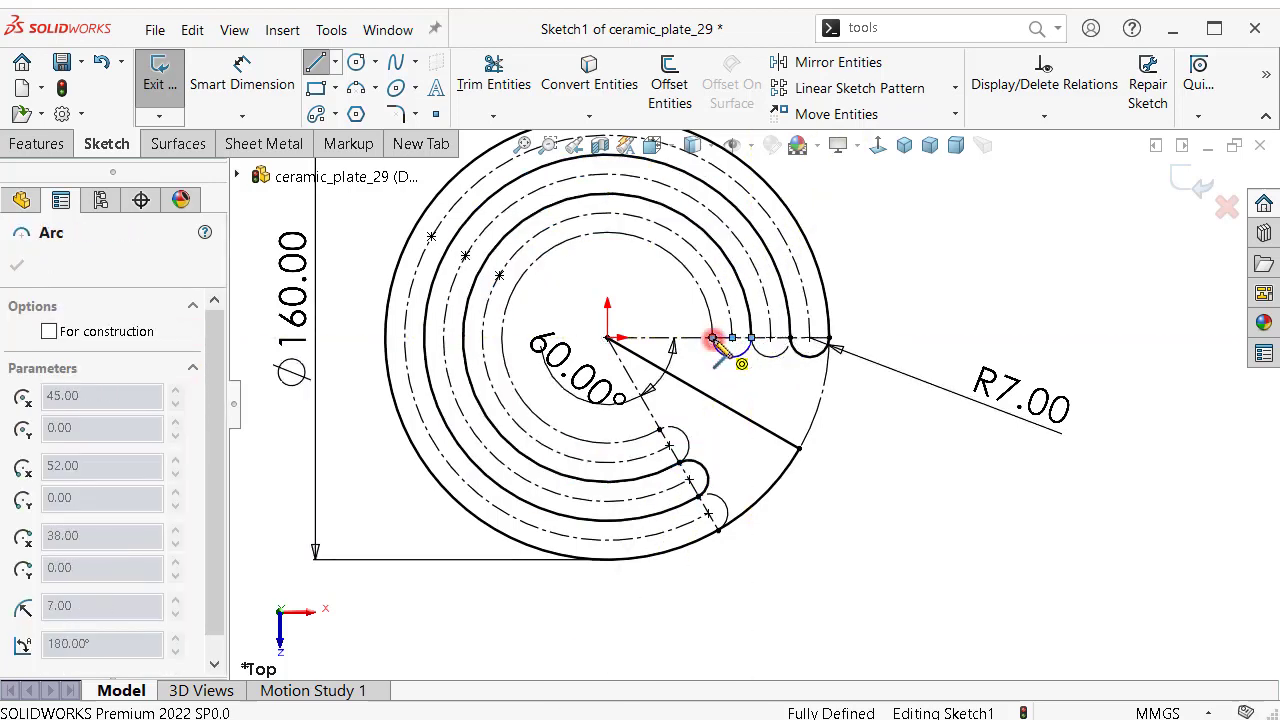
click(713, 340)
click(713, 340)
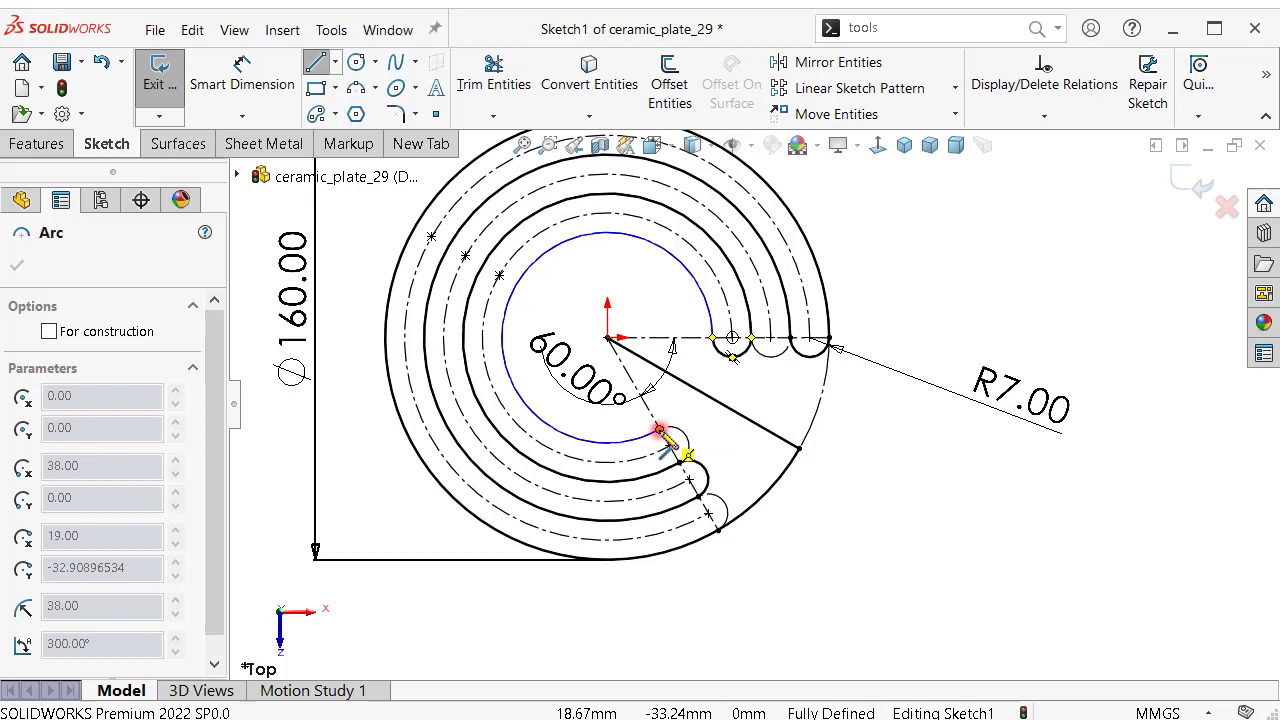
click(660, 430)
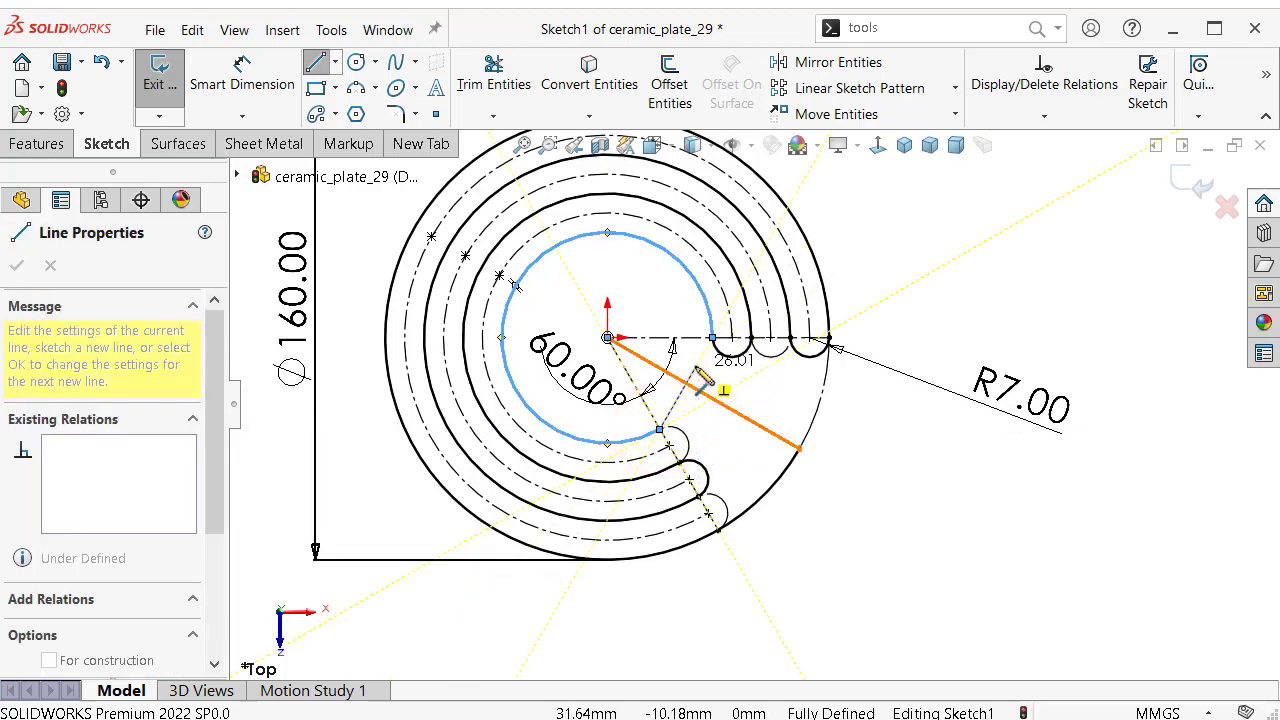
key(Escape)
scroll(700, 395, down, 3)
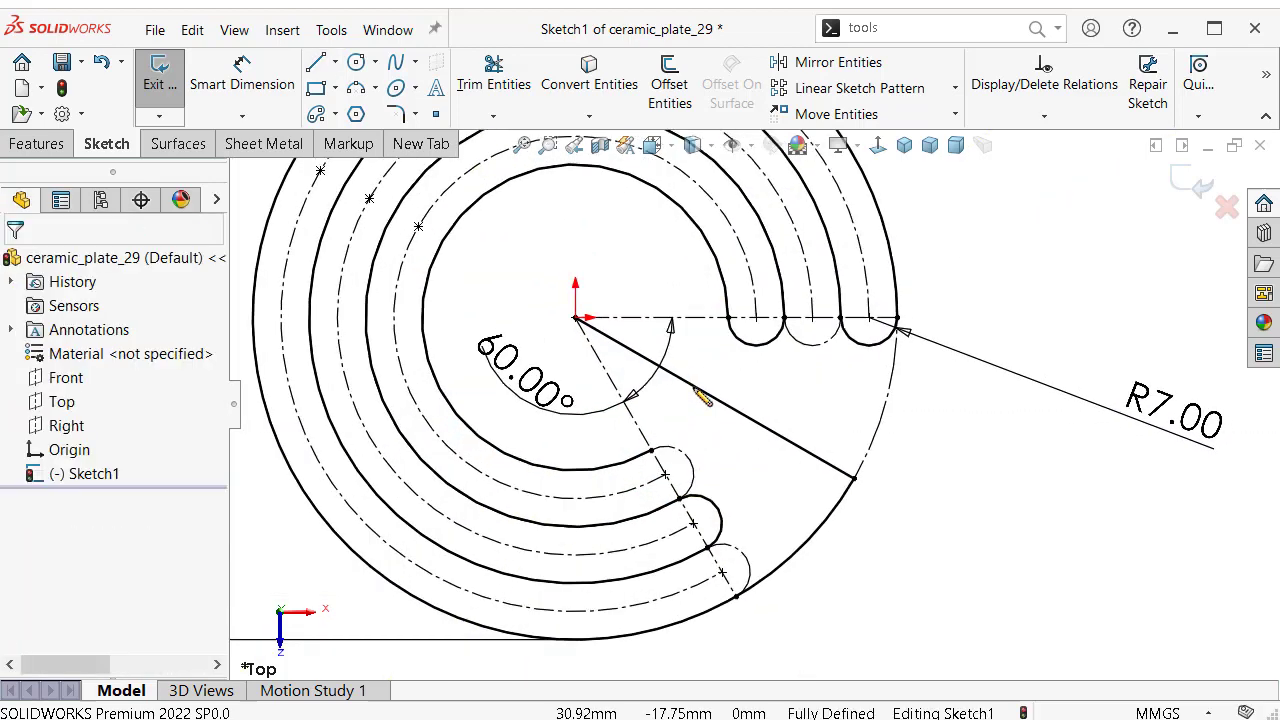
scroll(694, 403, up, 1)
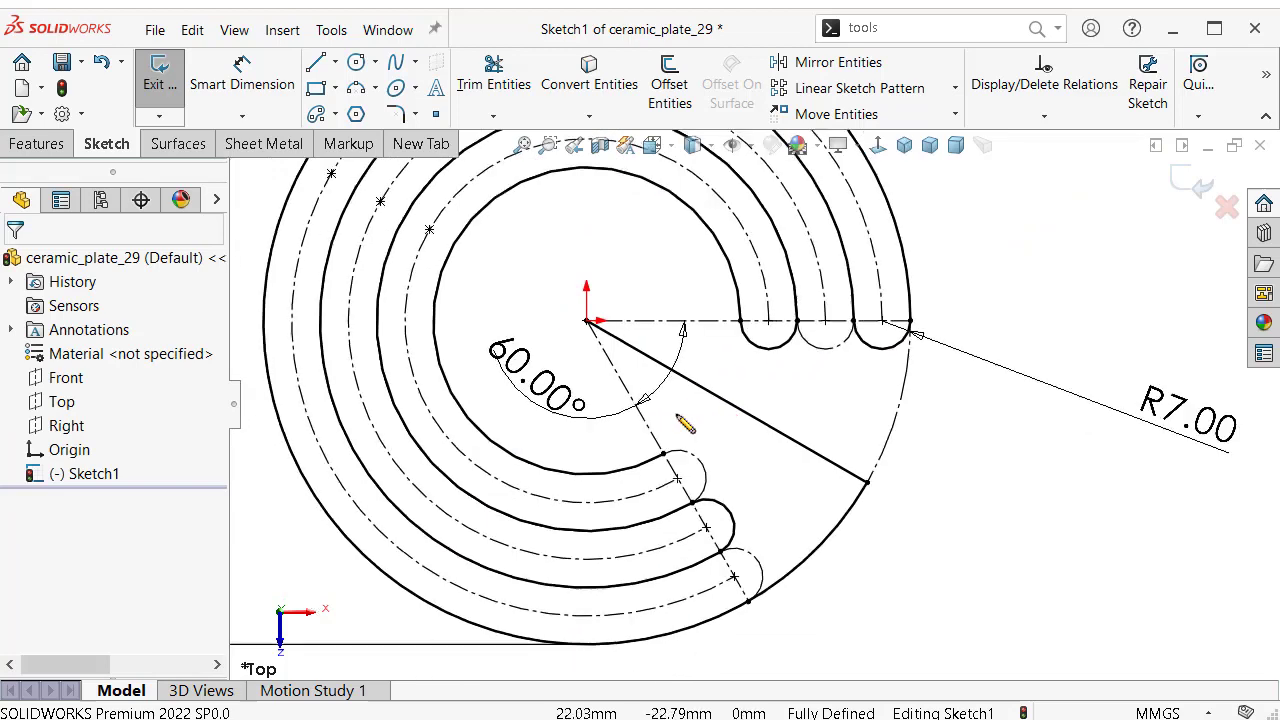
Round the corner between the radial line and outer arc with an R14 sketch fillet.
click(396, 114)
text(14)
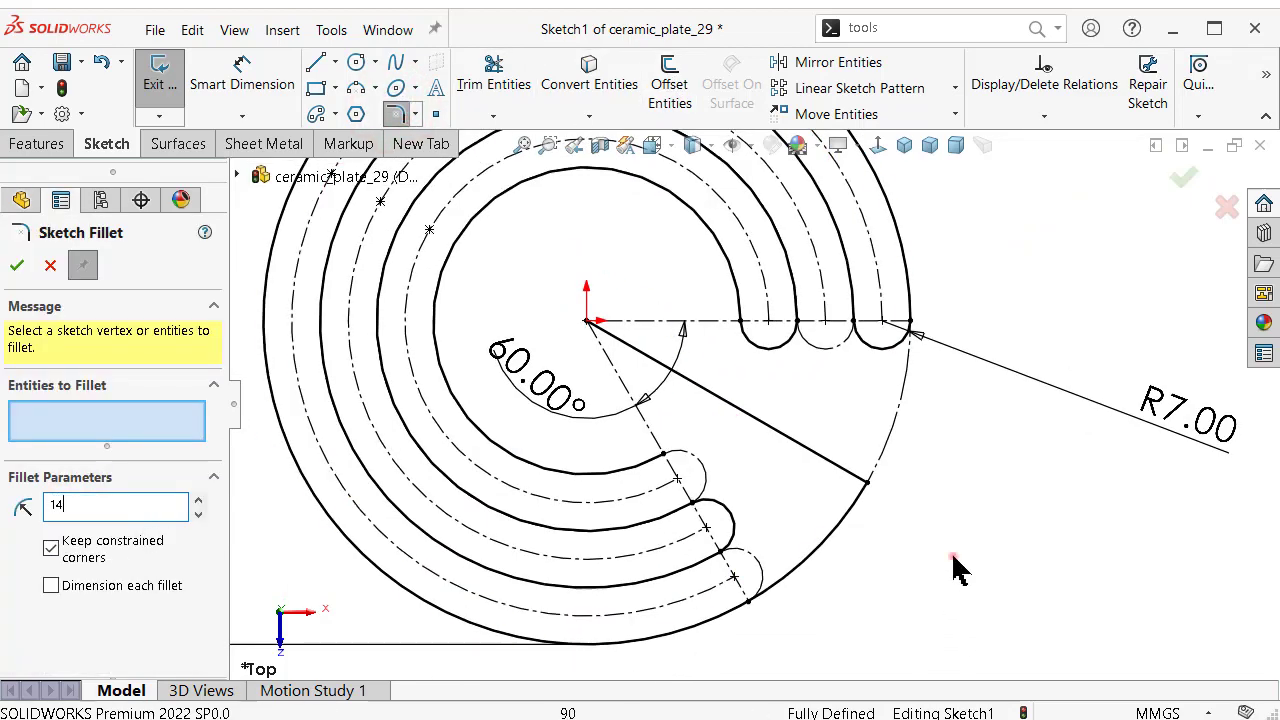
click(954, 559)
click(866, 482)
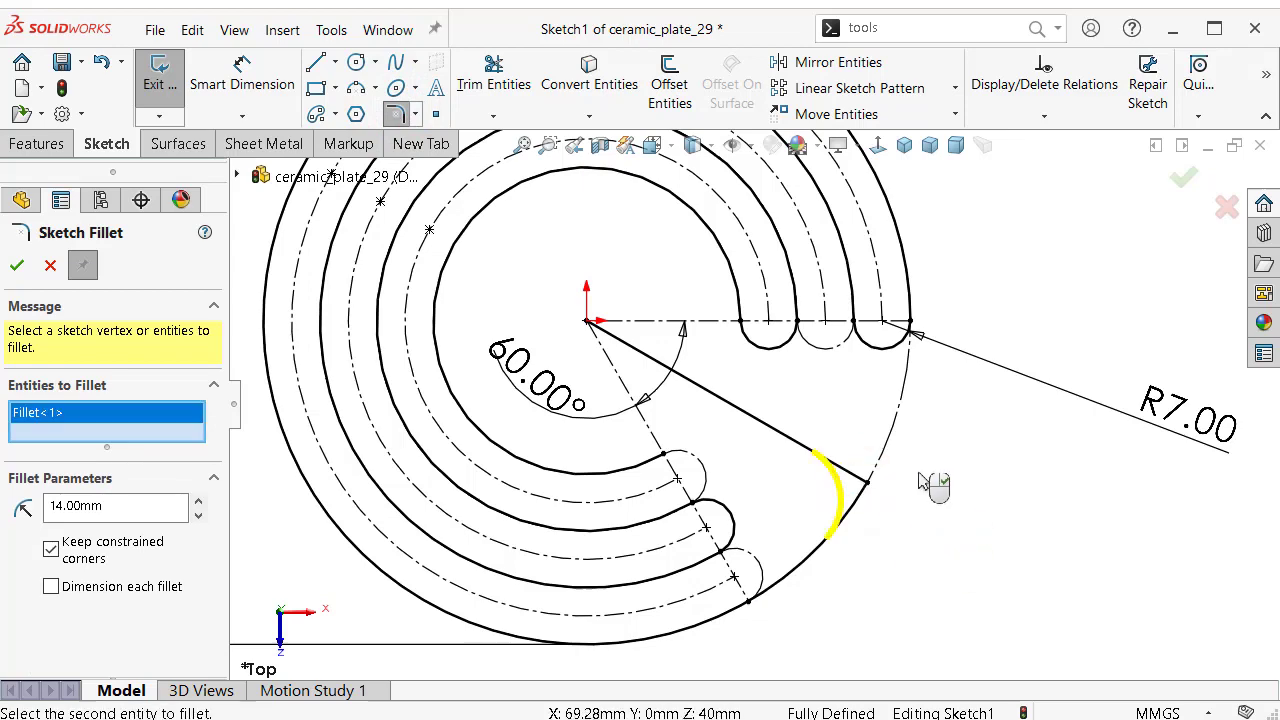
click(18, 266)
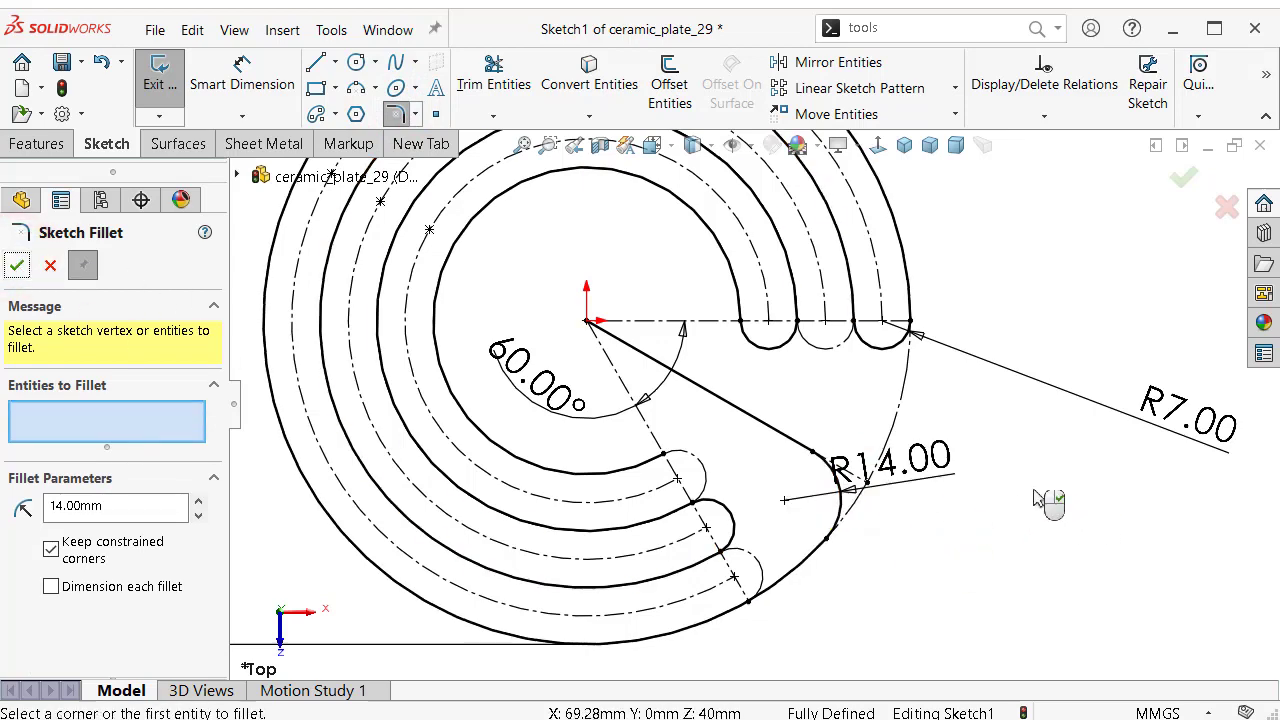
scroll(1037, 500, up, 1)
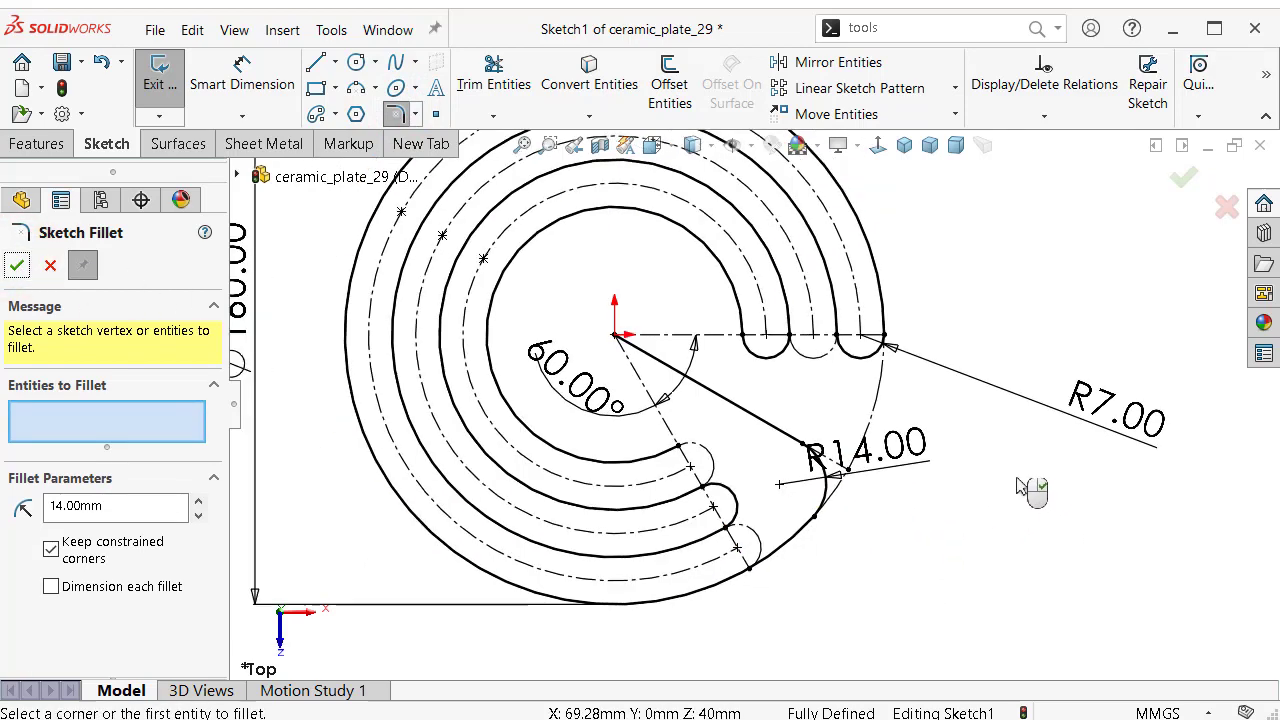
click(16, 266)
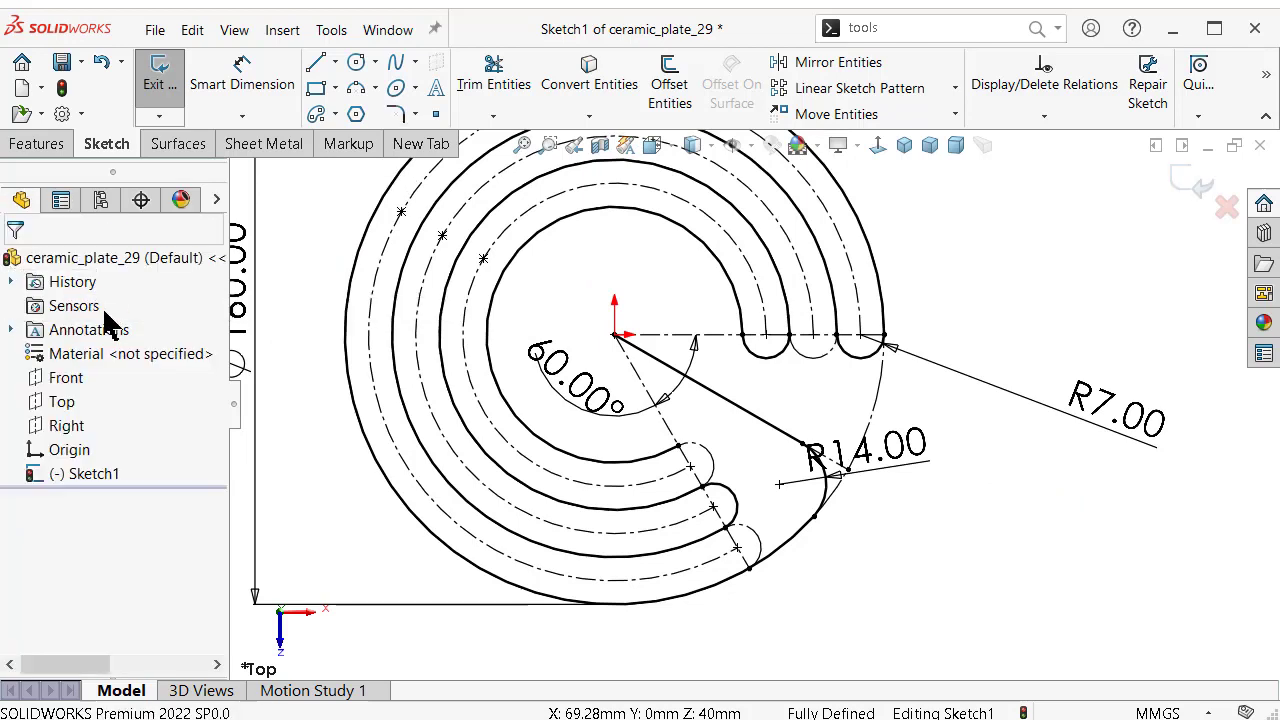
Sweep a 10 mm circular profile along Sketch1 to make the tube, then sketch on the Top plane.
click(46, 142)
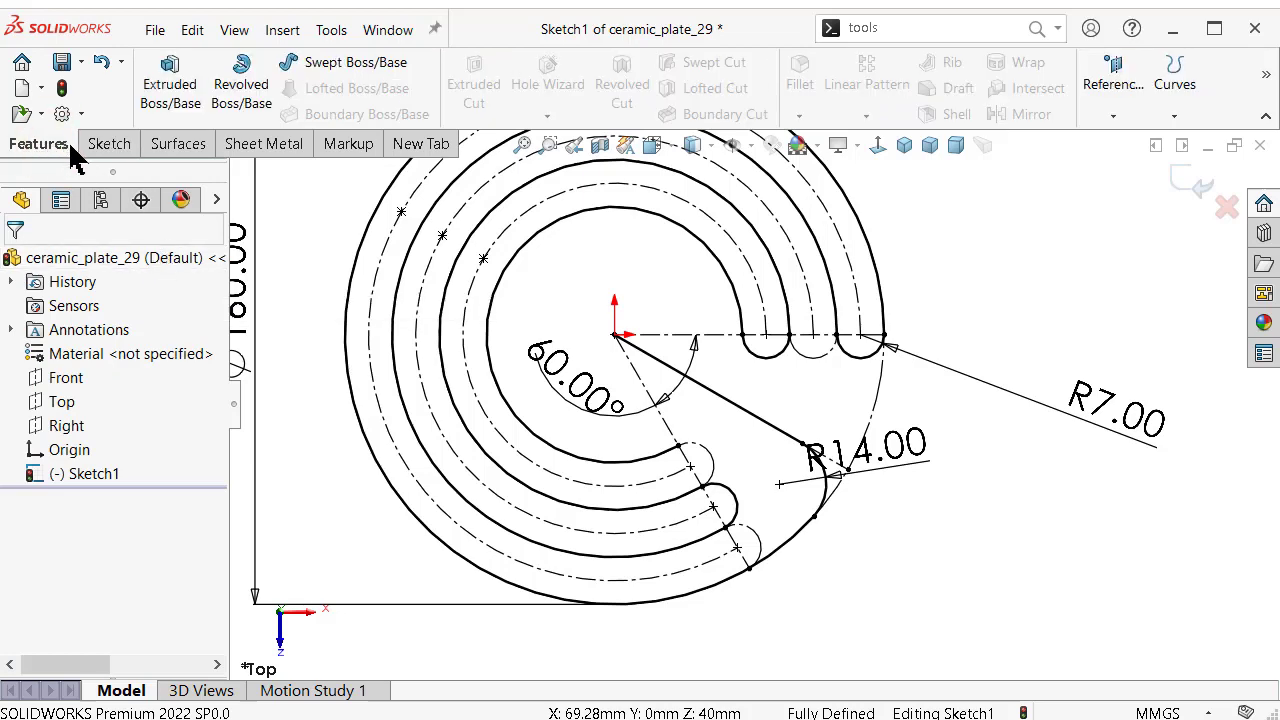
click(348, 63)
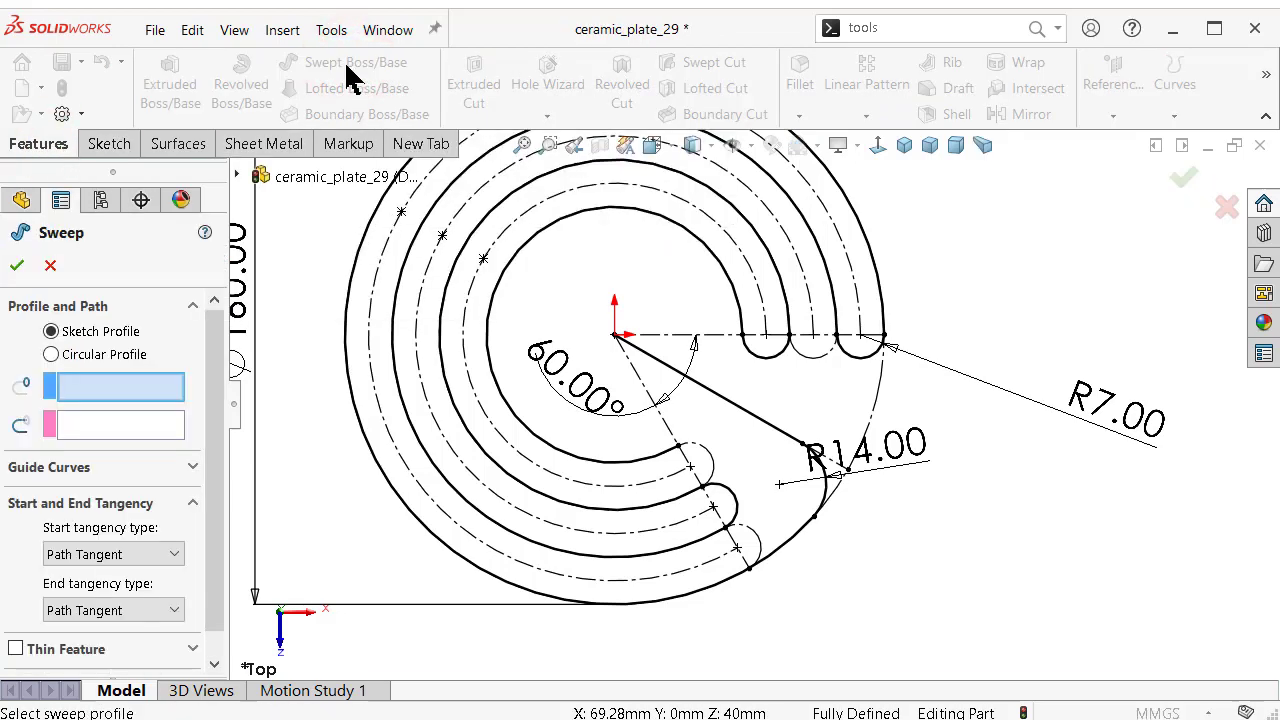
click(53, 356)
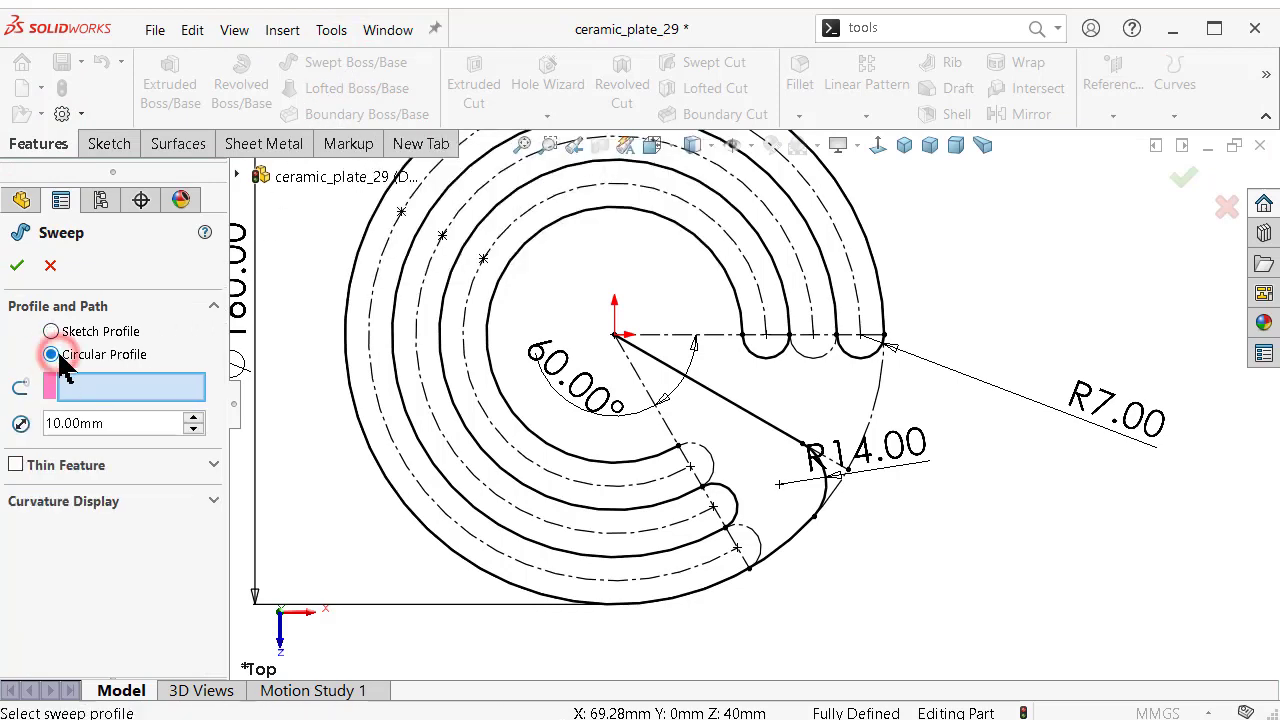
click(763, 425)
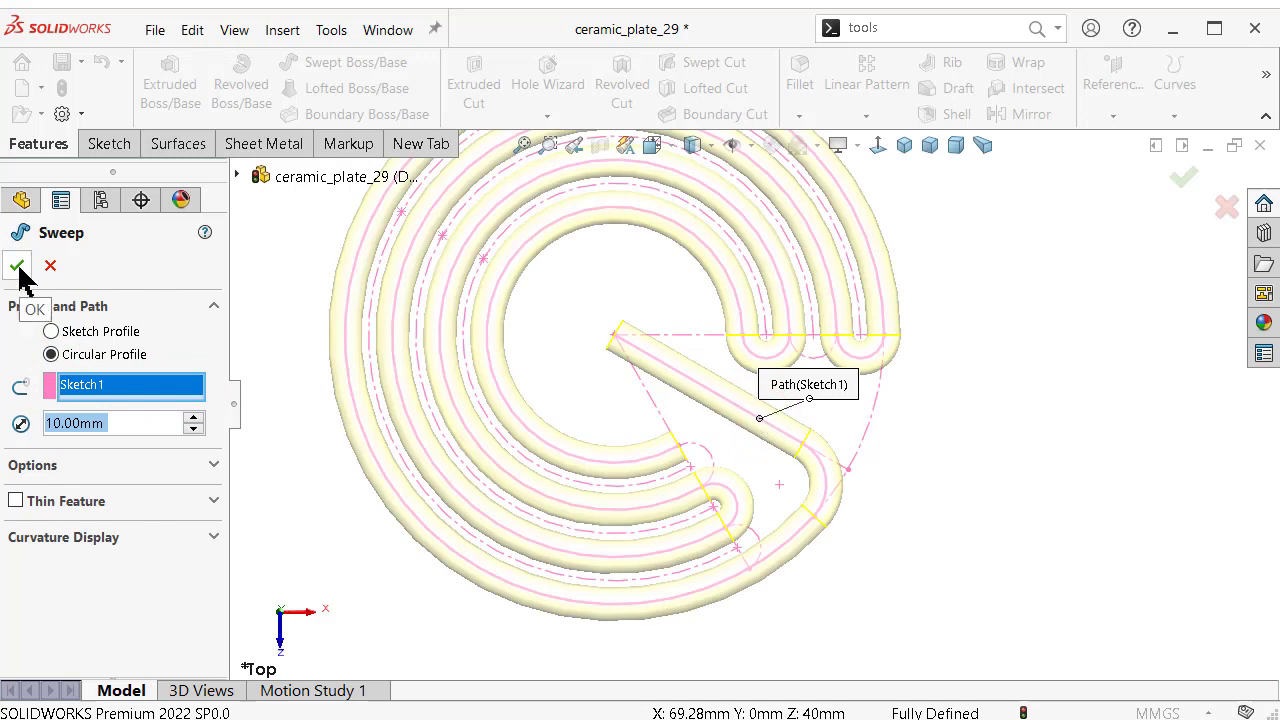
click(18, 268)
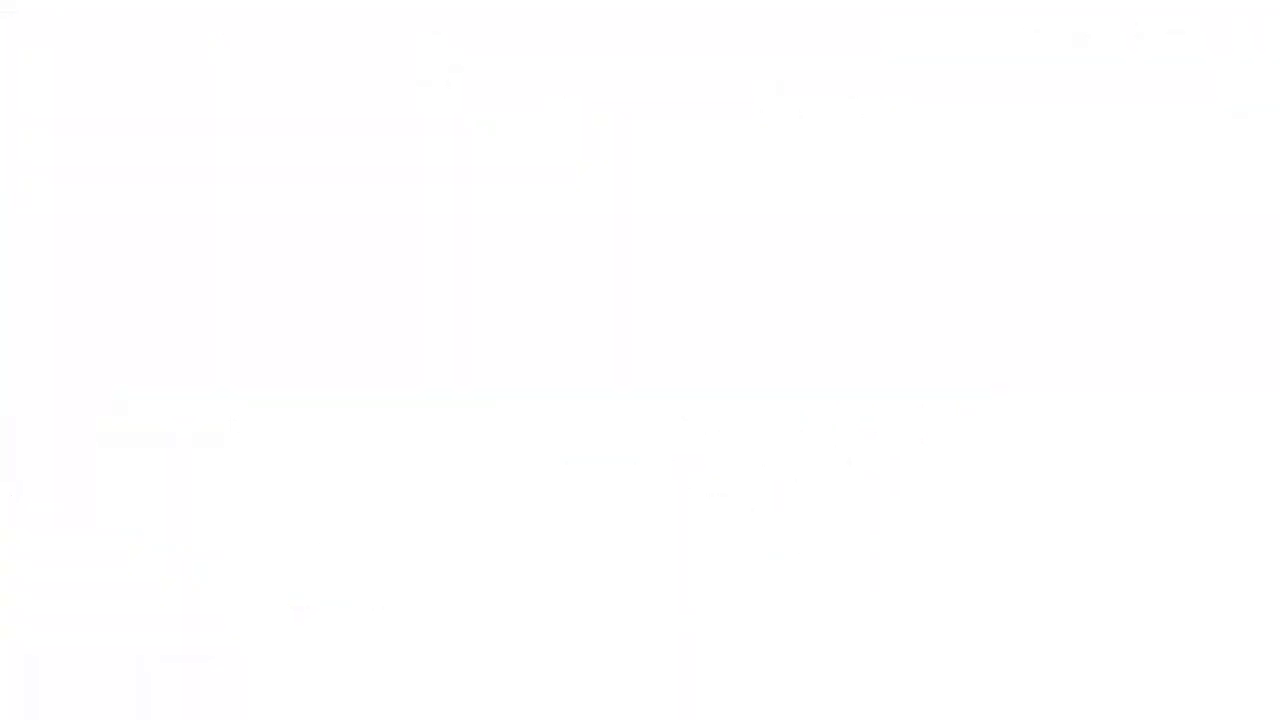
click(58, 424)
click(68, 408)
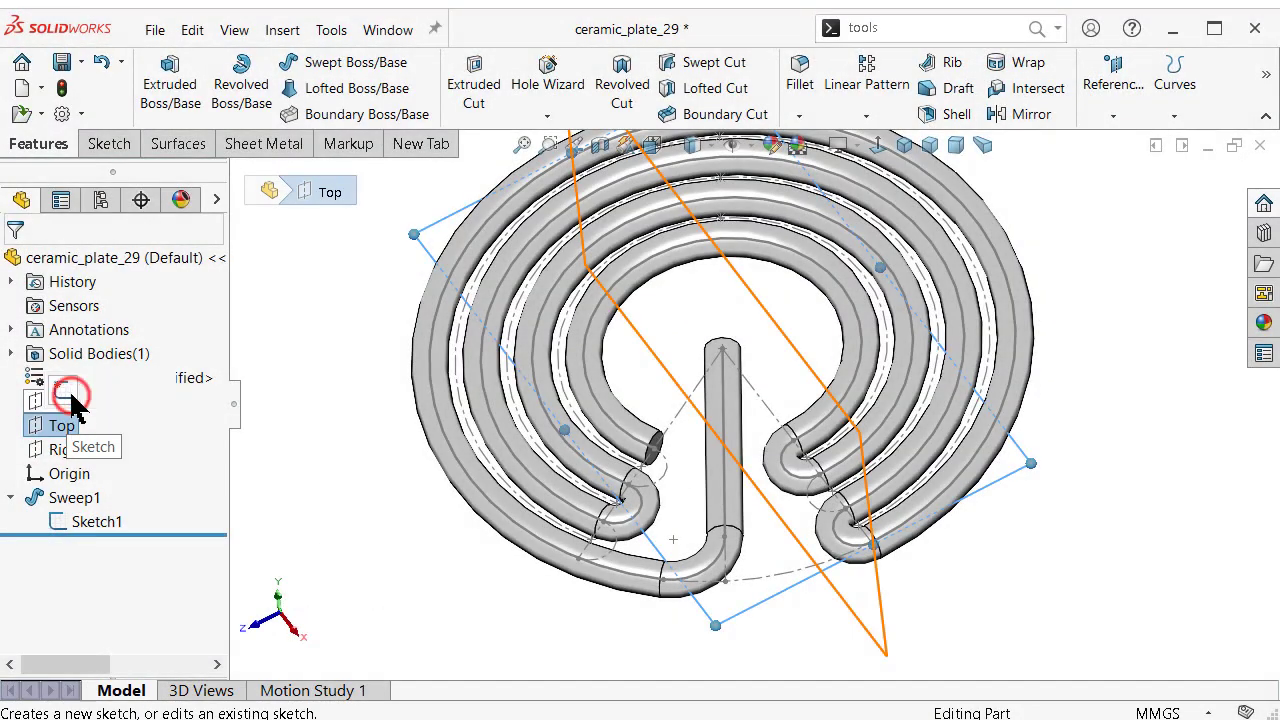
Draw a circle of radius 85 mm centred on the origin in Sketch2 on the Top plane.
key(s)
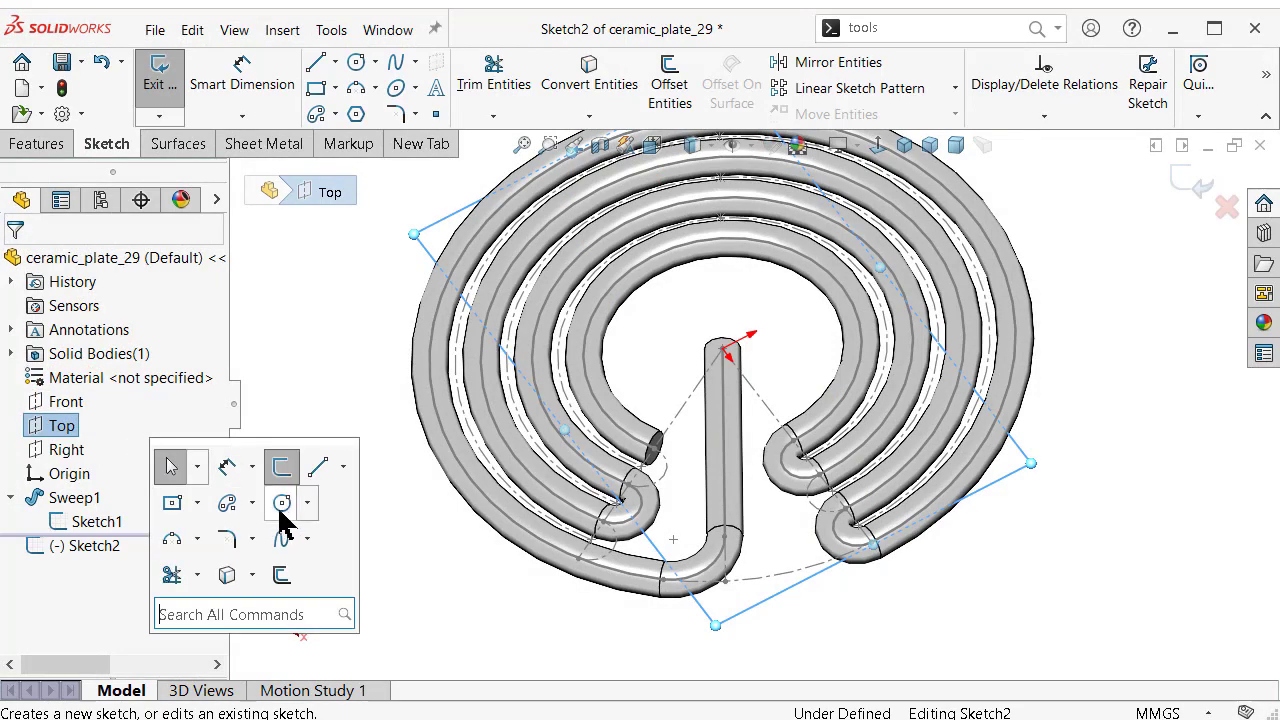
click(283, 505)
click(878, 147)
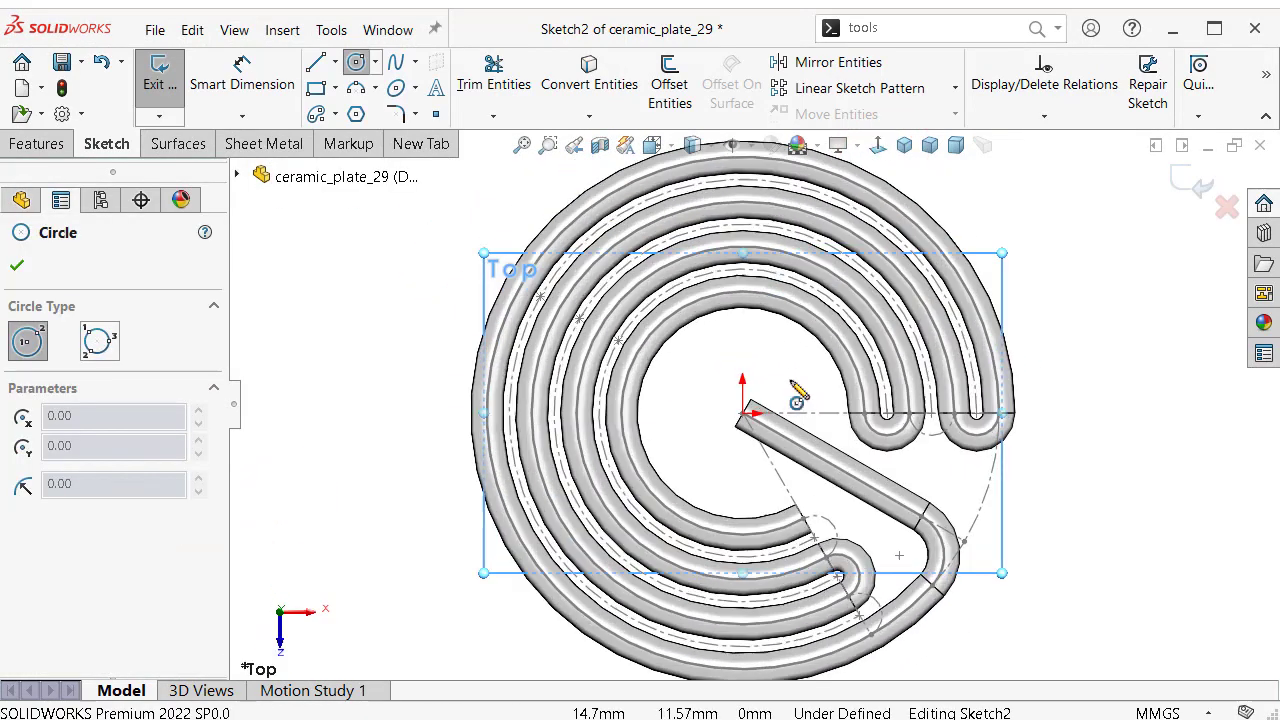
click(733, 421)
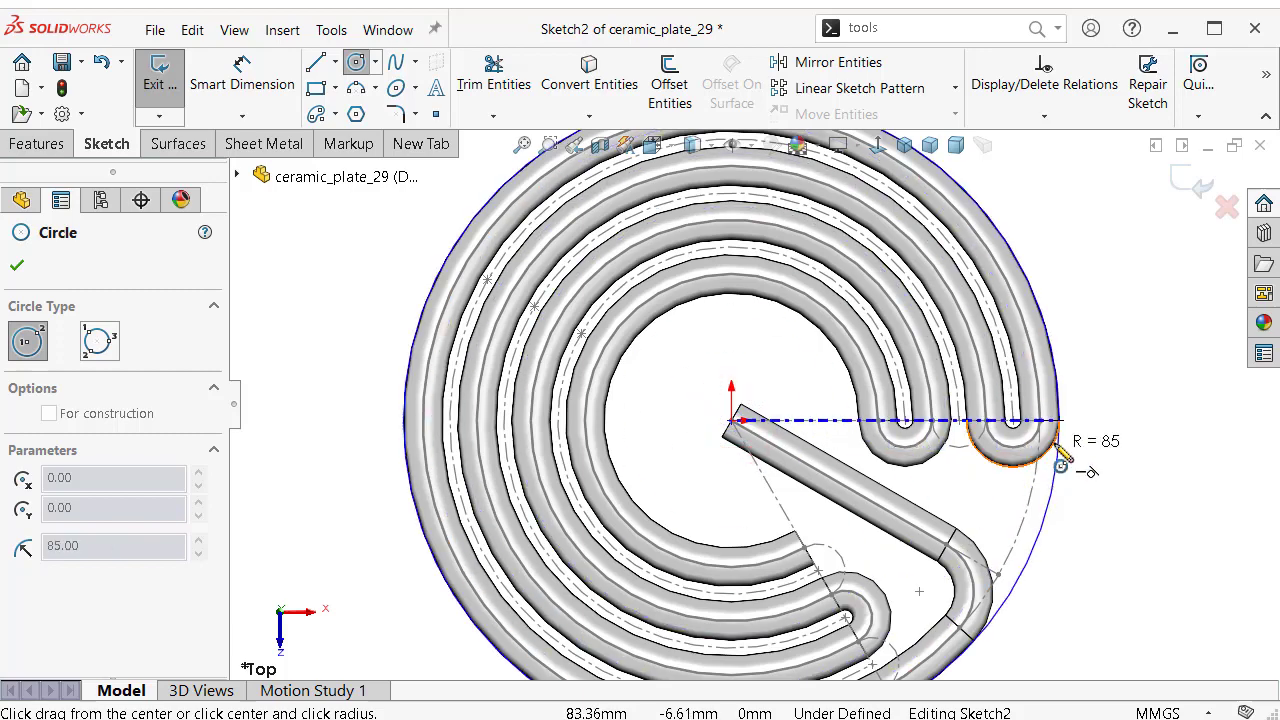
scroll(1063, 455, down, 2)
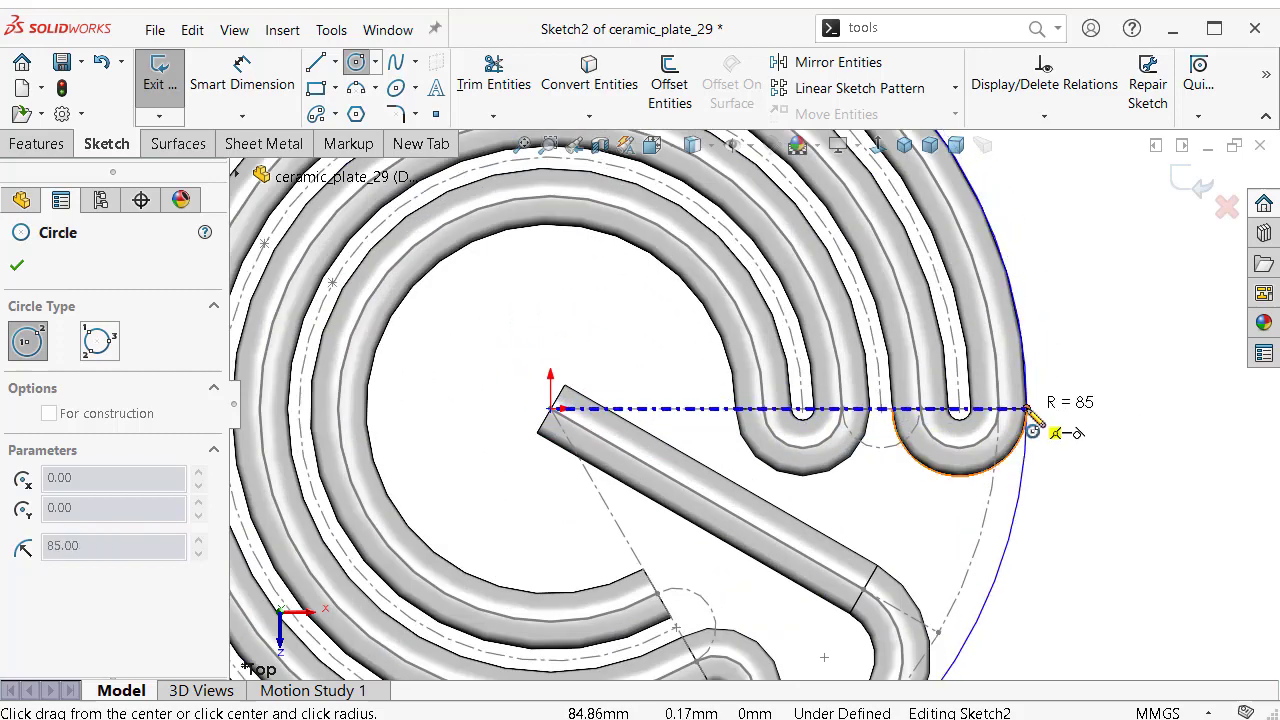
click(1030, 410)
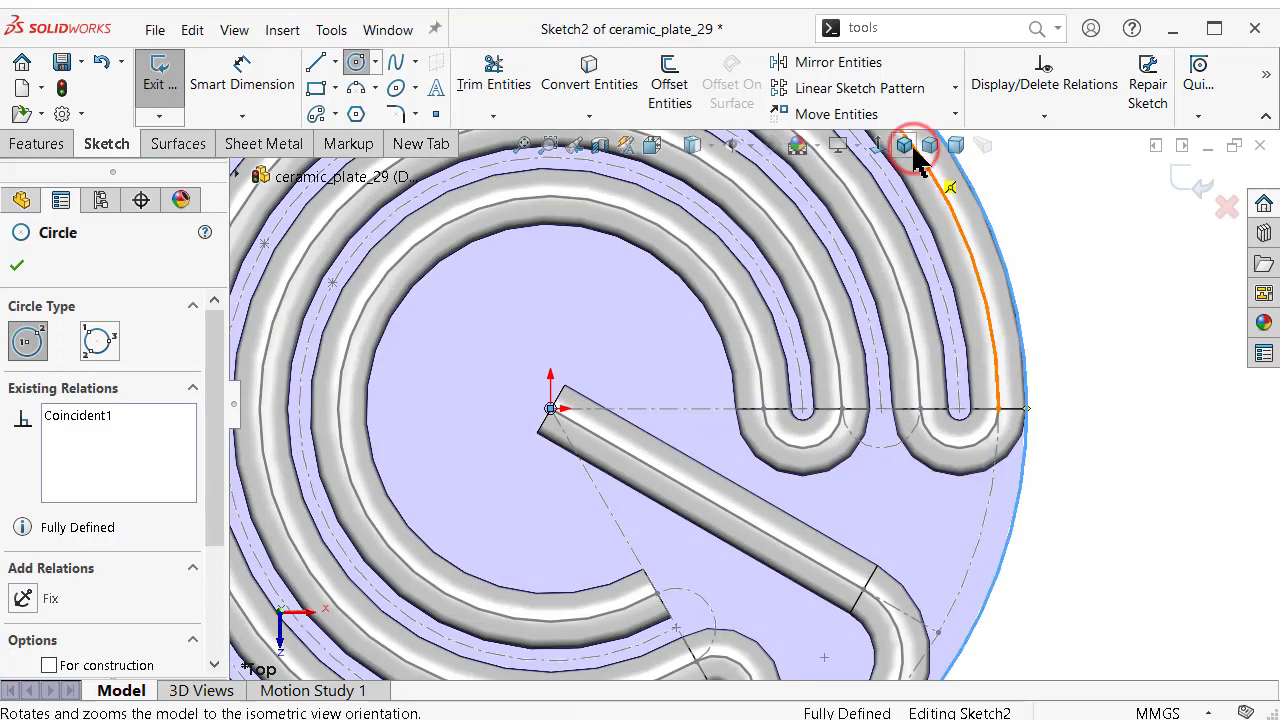
click(904, 145)
click(1063, 314)
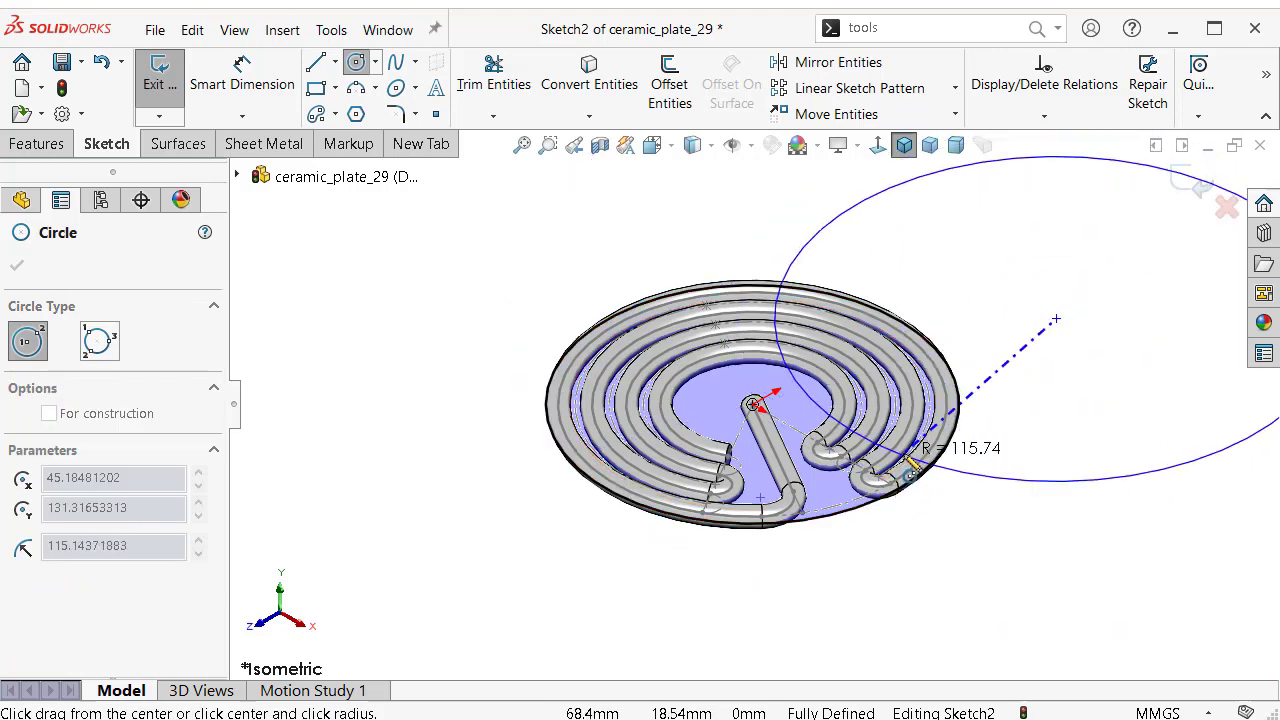
key(Escape)
scroll(900, 462, down, 2)
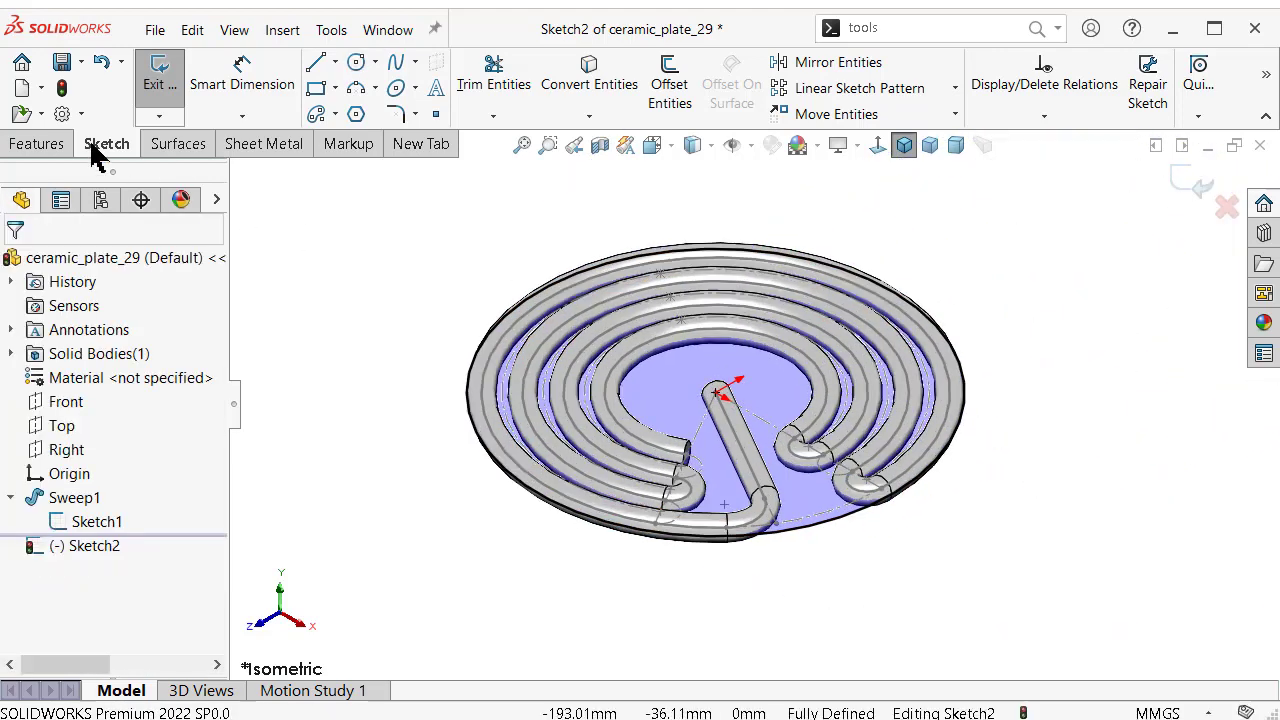
click(25, 143)
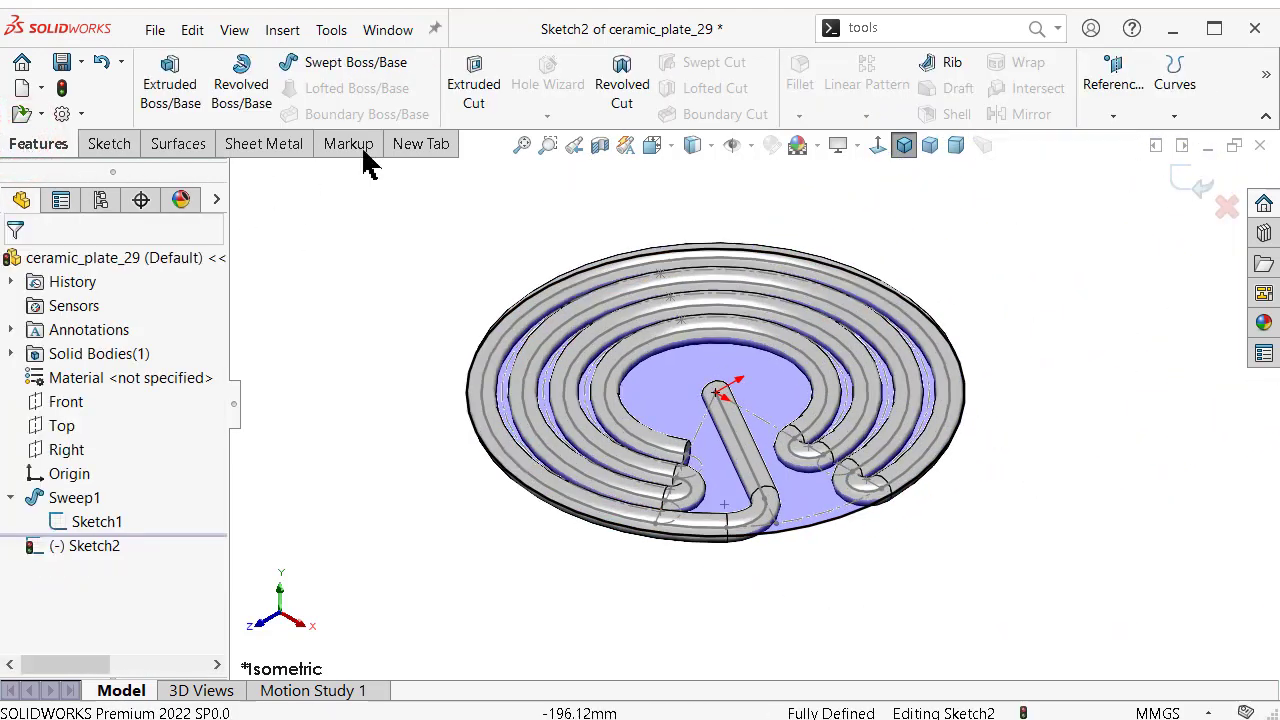
Extrude the 85 mm circle 10 mm downward (reversed, Blind) as Boss-Extrude1 under the tube.
click(170, 88)
click(22, 403)
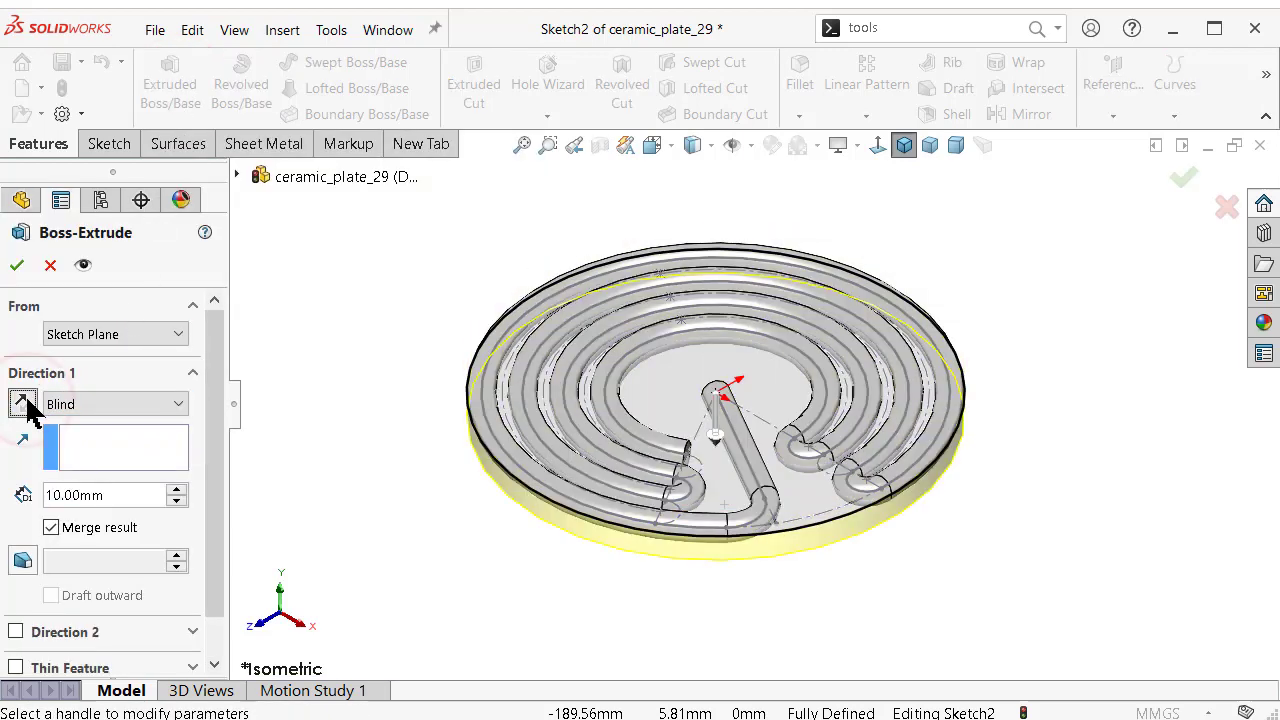
click(16, 265)
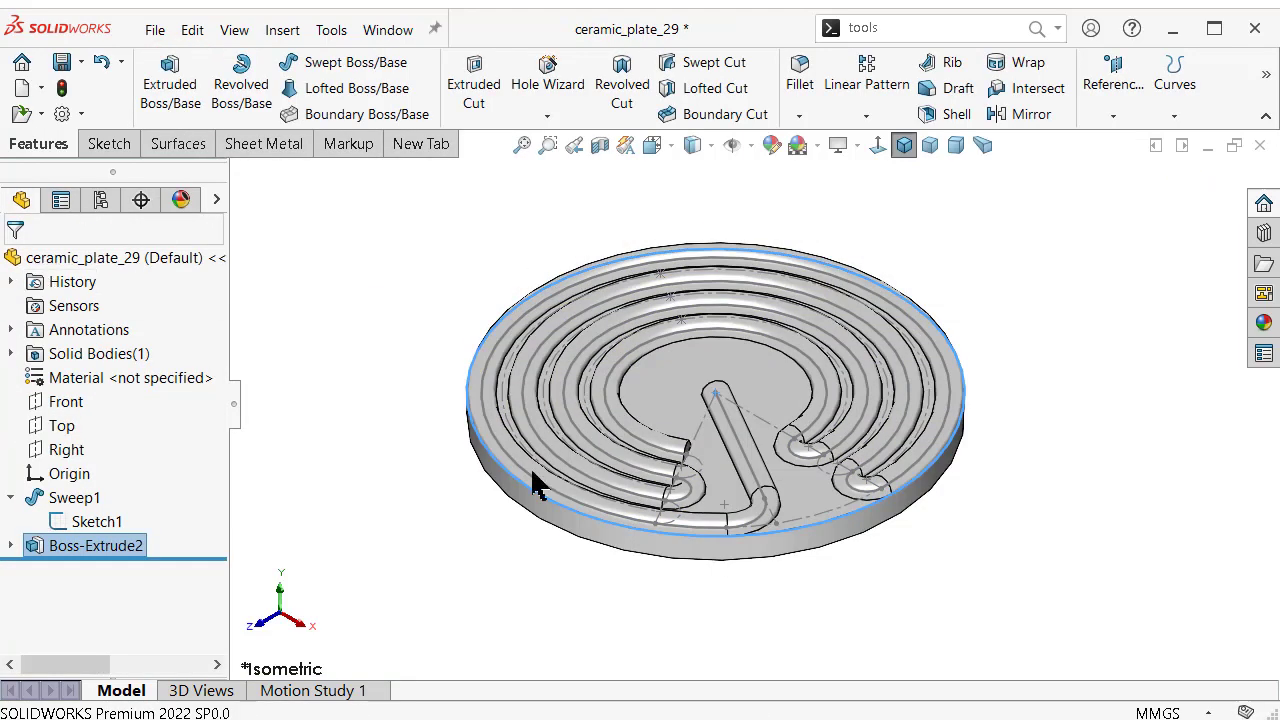
scroll(929, 491, down, 2)
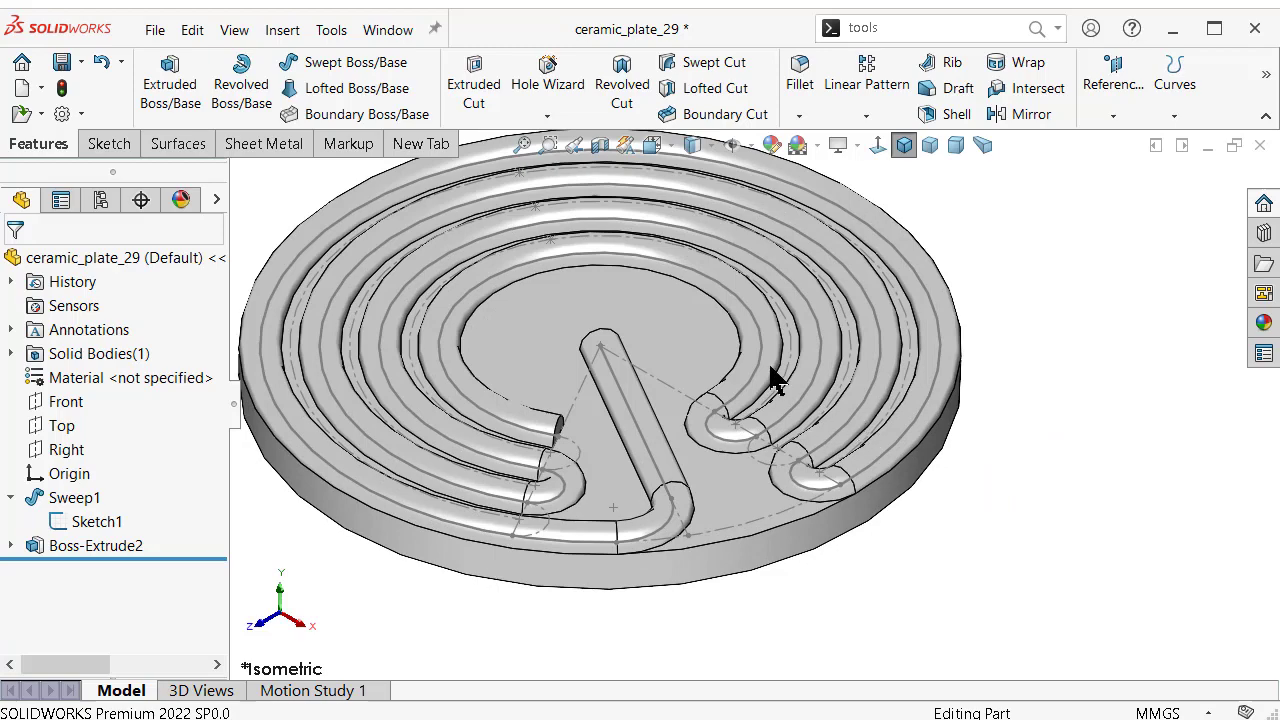
scroll(750, 325, up, 1)
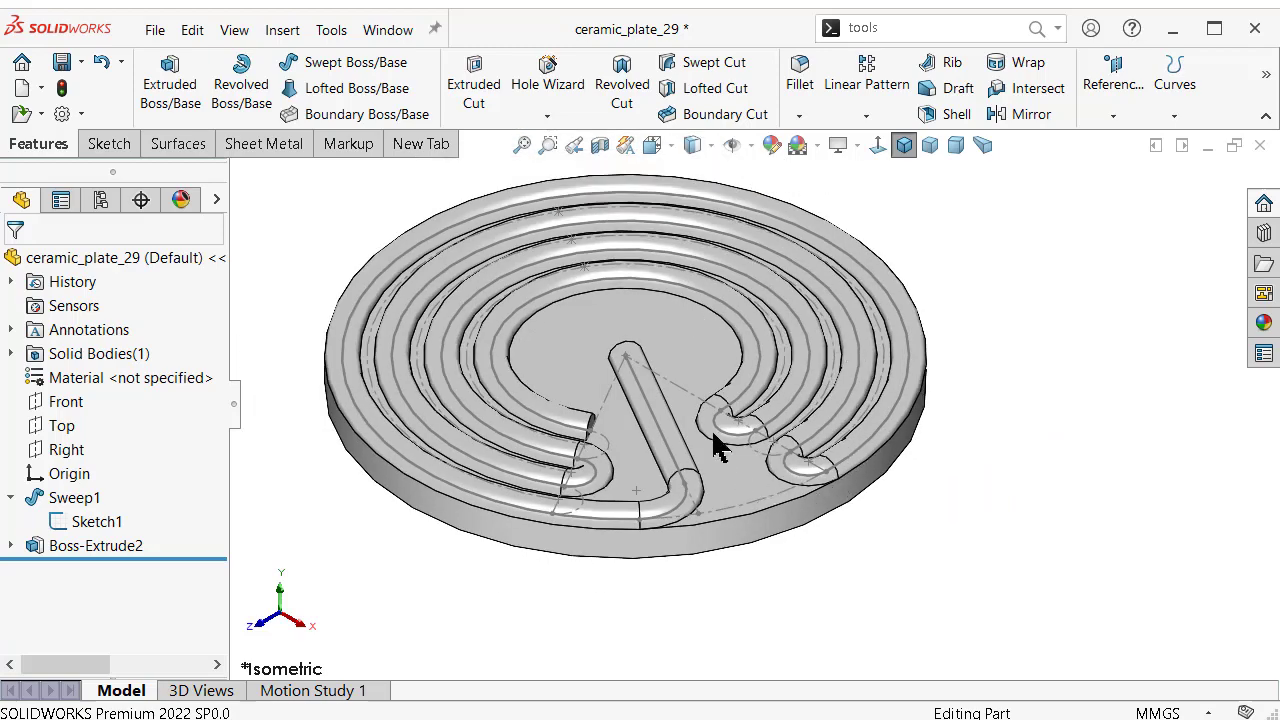
middle_drag(655, 398, 915, 455)
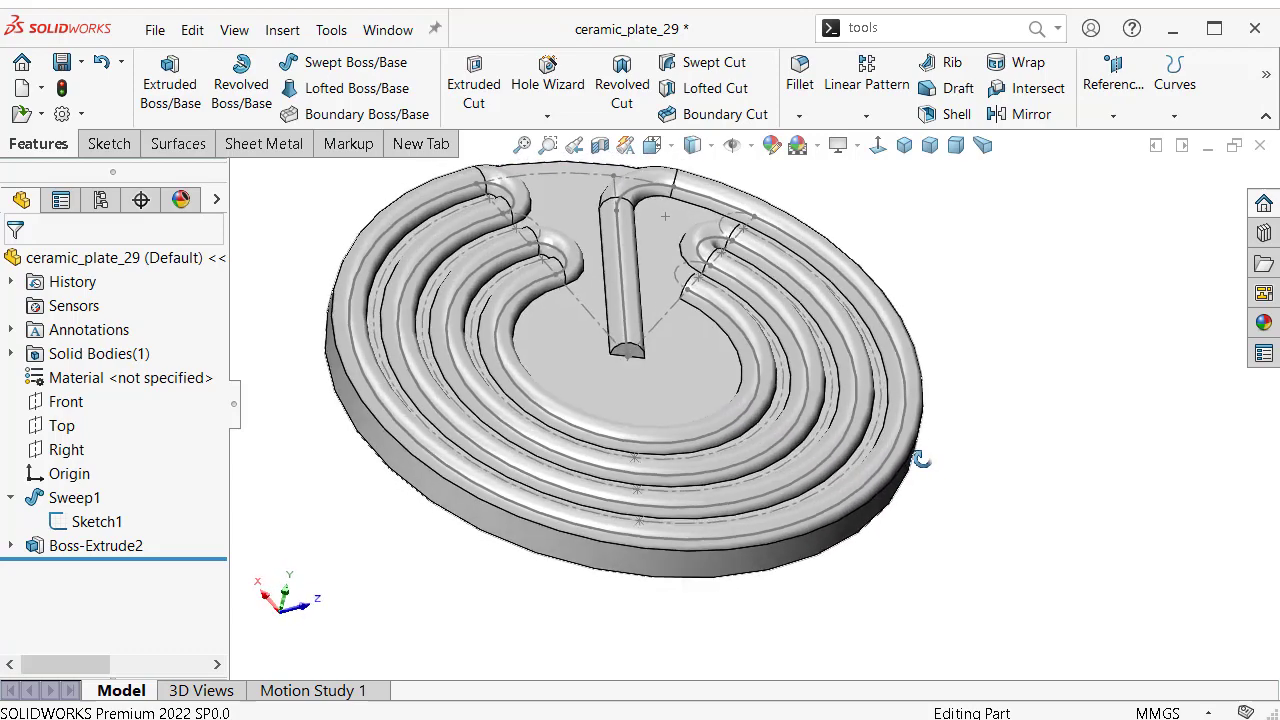
scroll(696, 461, down, 3)
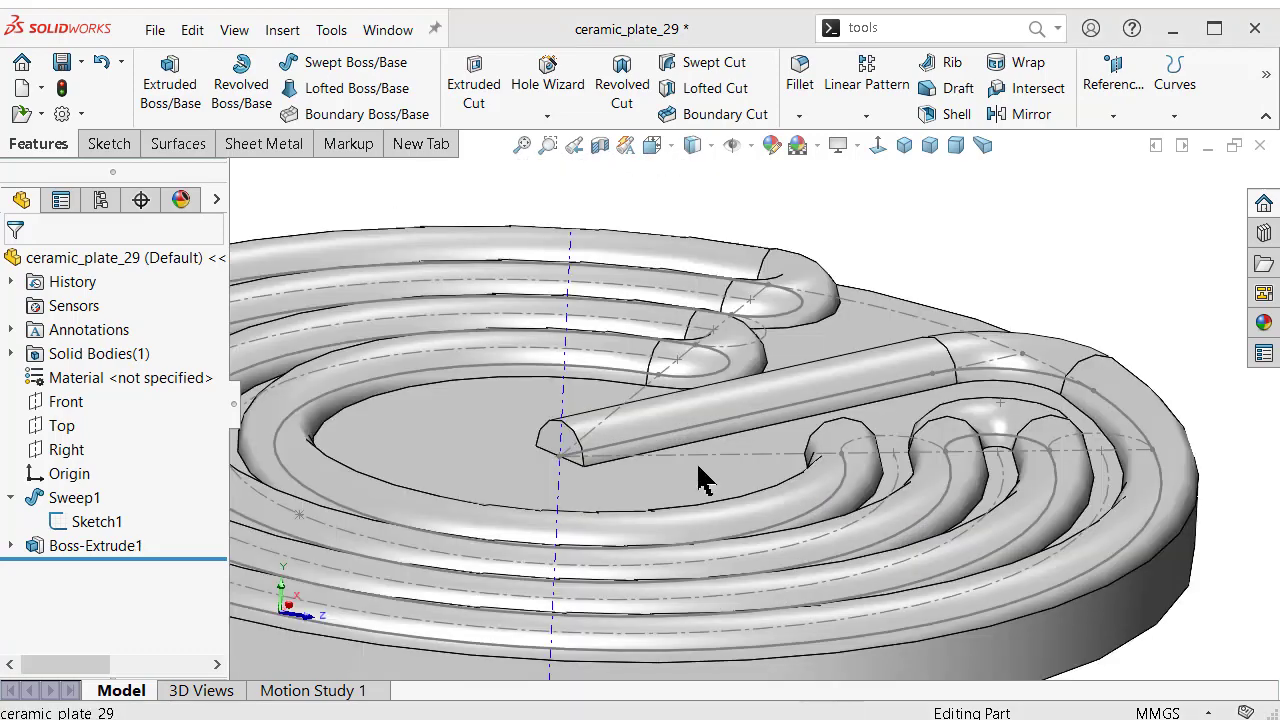
middle_drag(696, 461, 736, 444)
scroll(738, 452, down, 3)
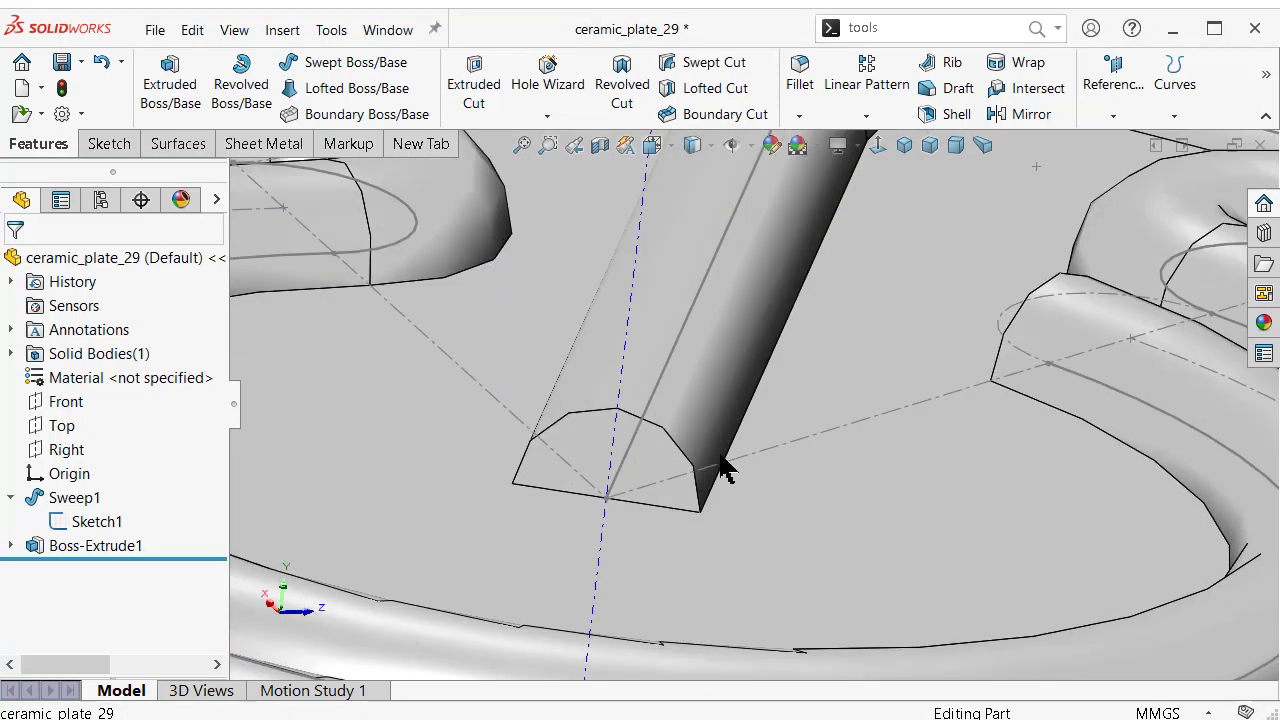
scroll(709, 452, up, 5)
scroll(734, 420, down, 2)
Start a sketch on the tube's flat end face and try an inward face-outline offset, then cancel it.
click(728, 392)
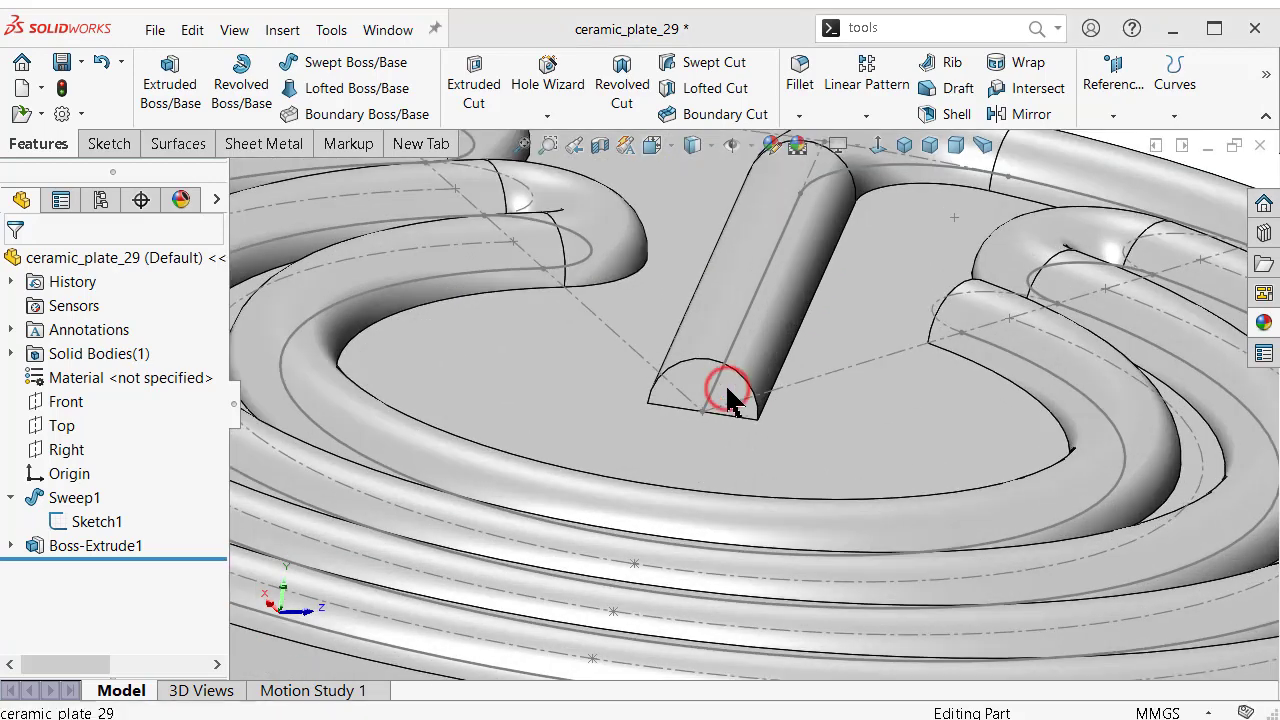
click(818, 332)
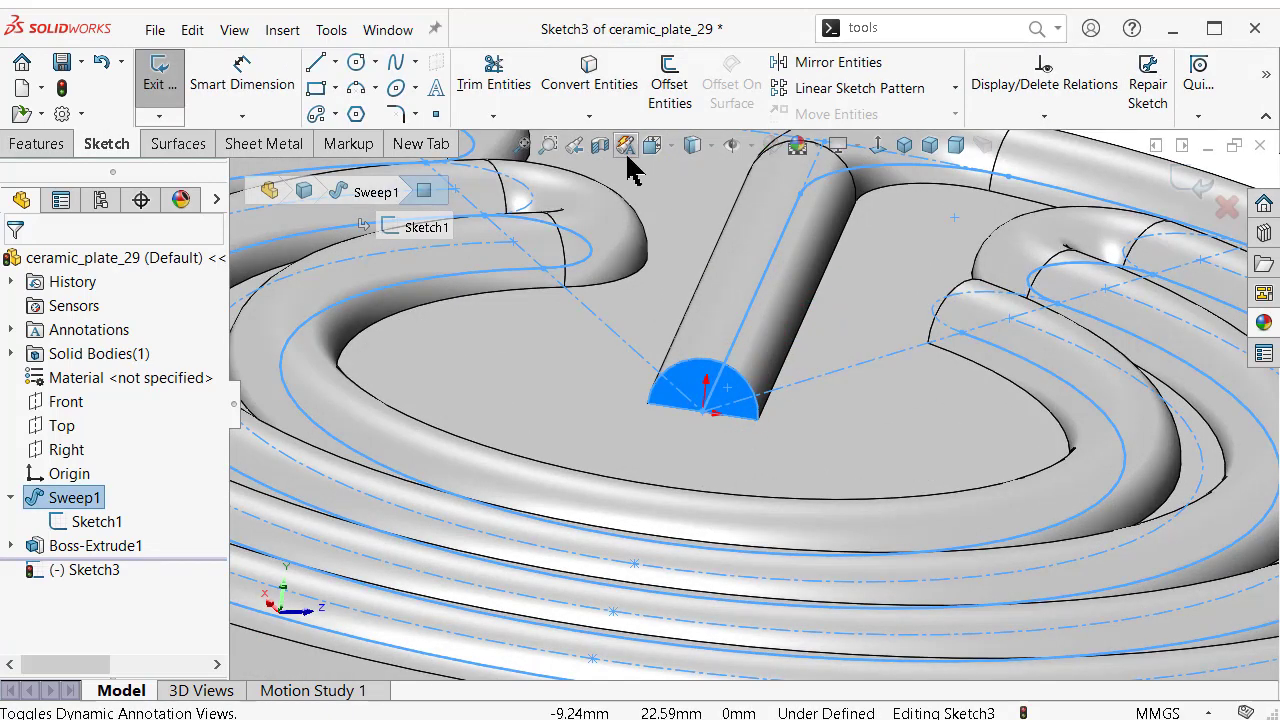
click(670, 92)
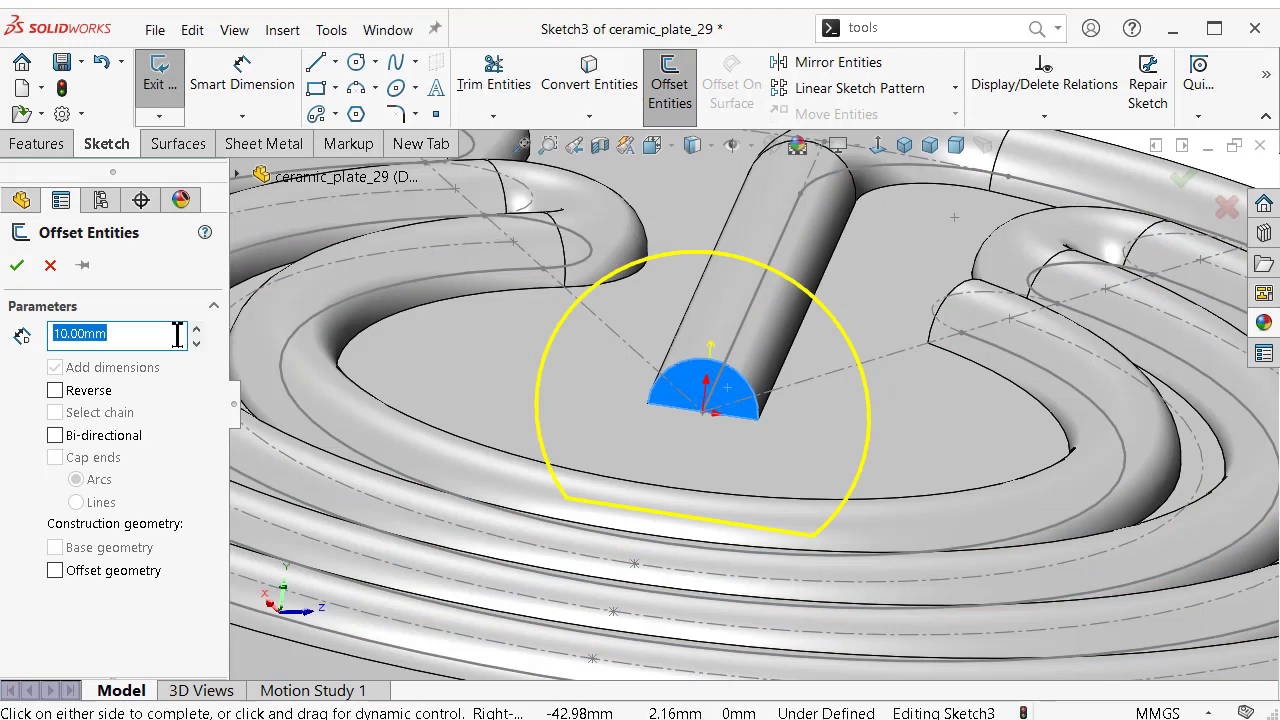
text(8)
key(Return)
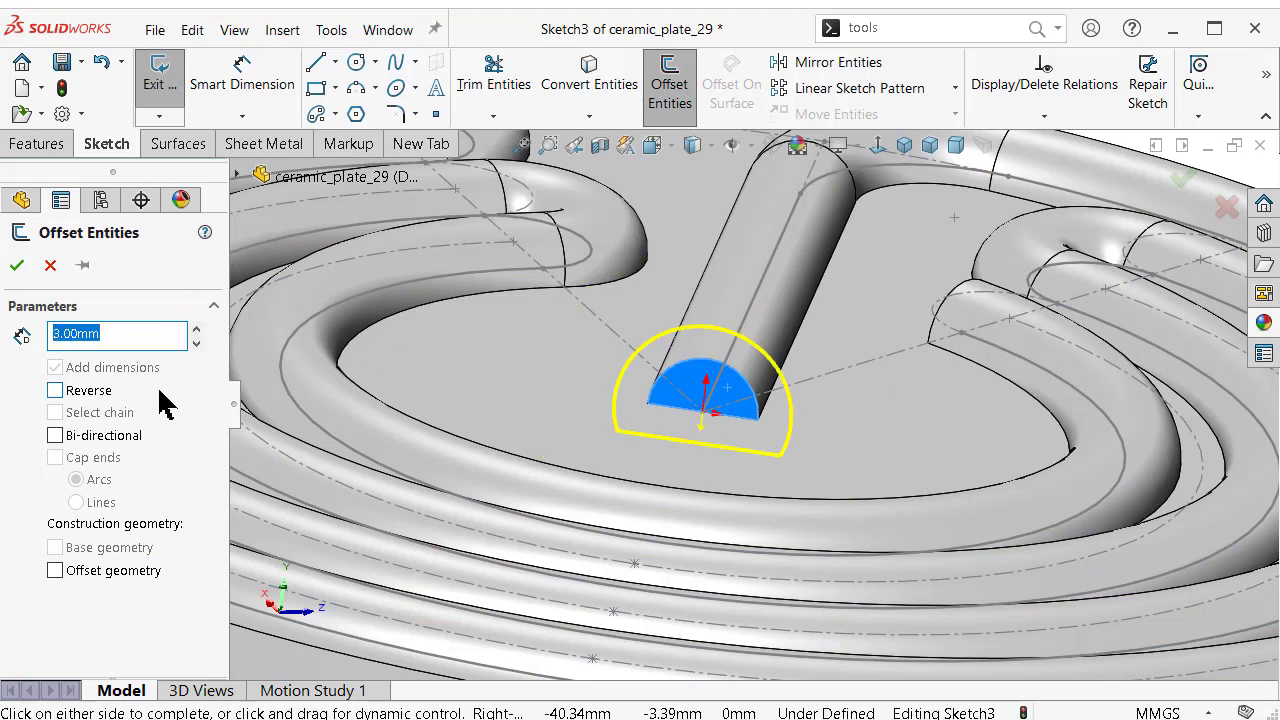
click(55, 391)
text(2)
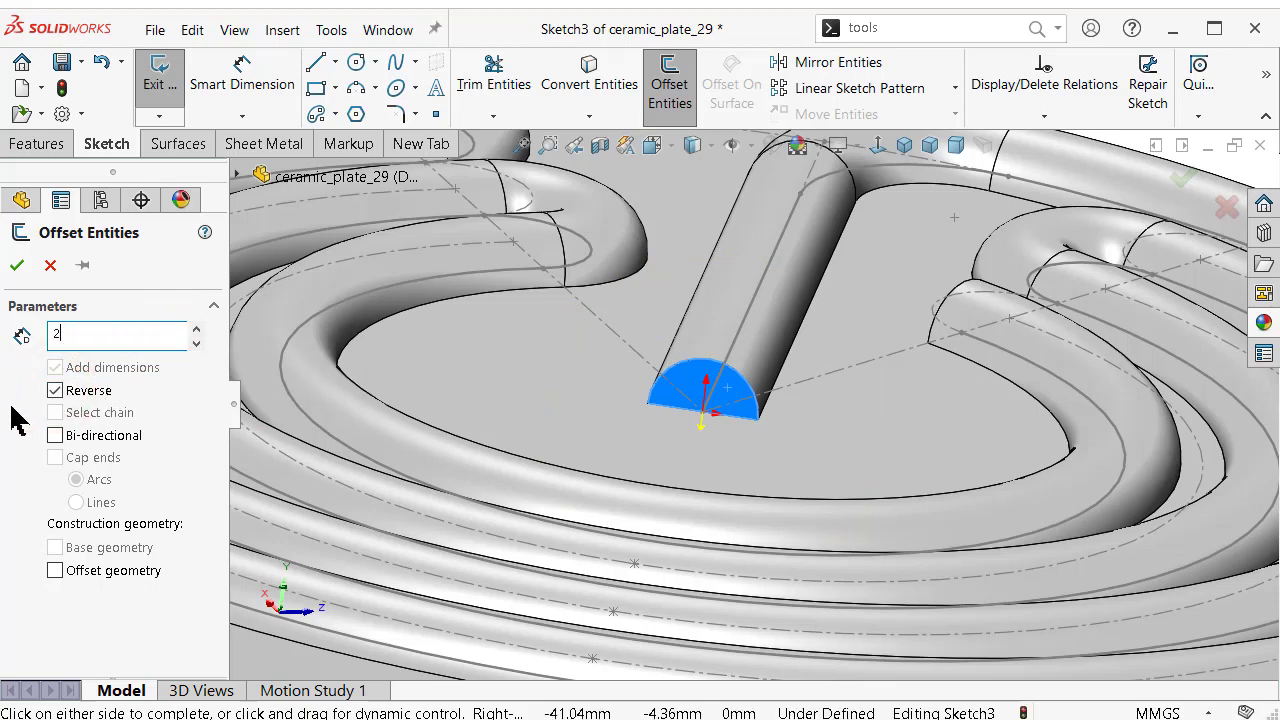
key(Return)
scroll(729, 400, down, 3)
scroll(600, 405, down, 2)
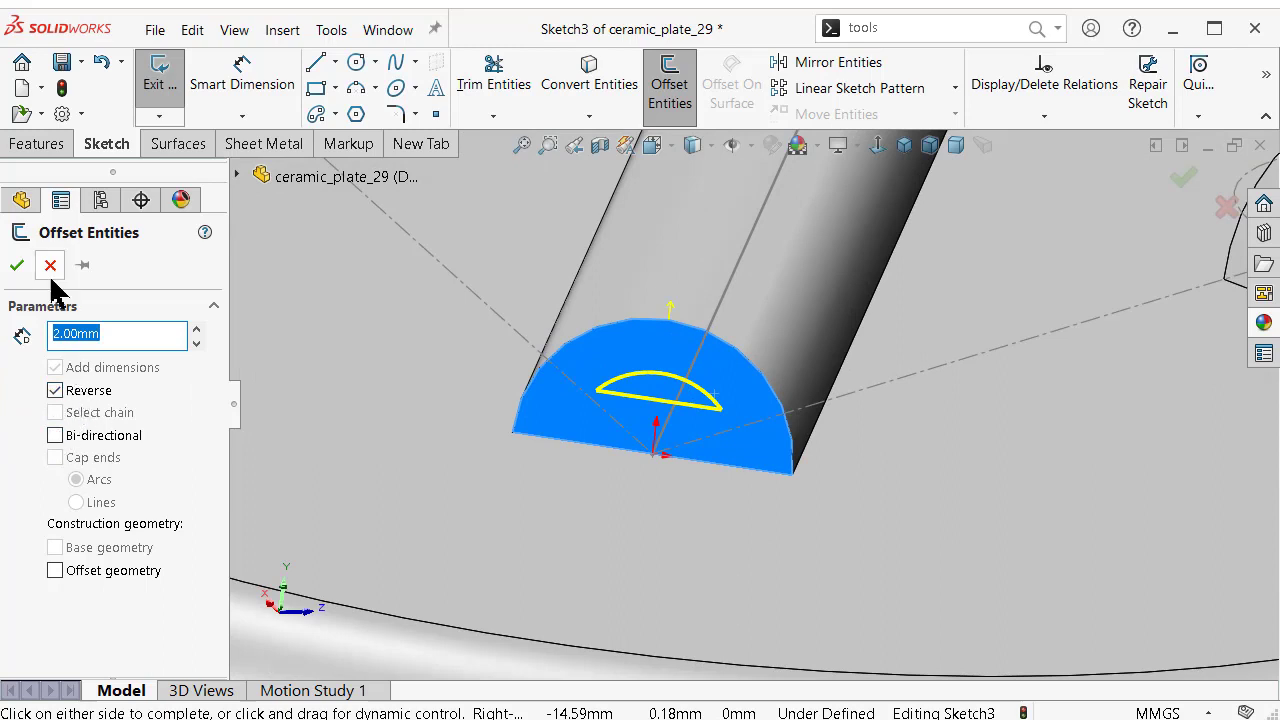
click(50, 266)
Offset the semicircular end arc 3 mm inward with Reverse checked.
click(434, 377)
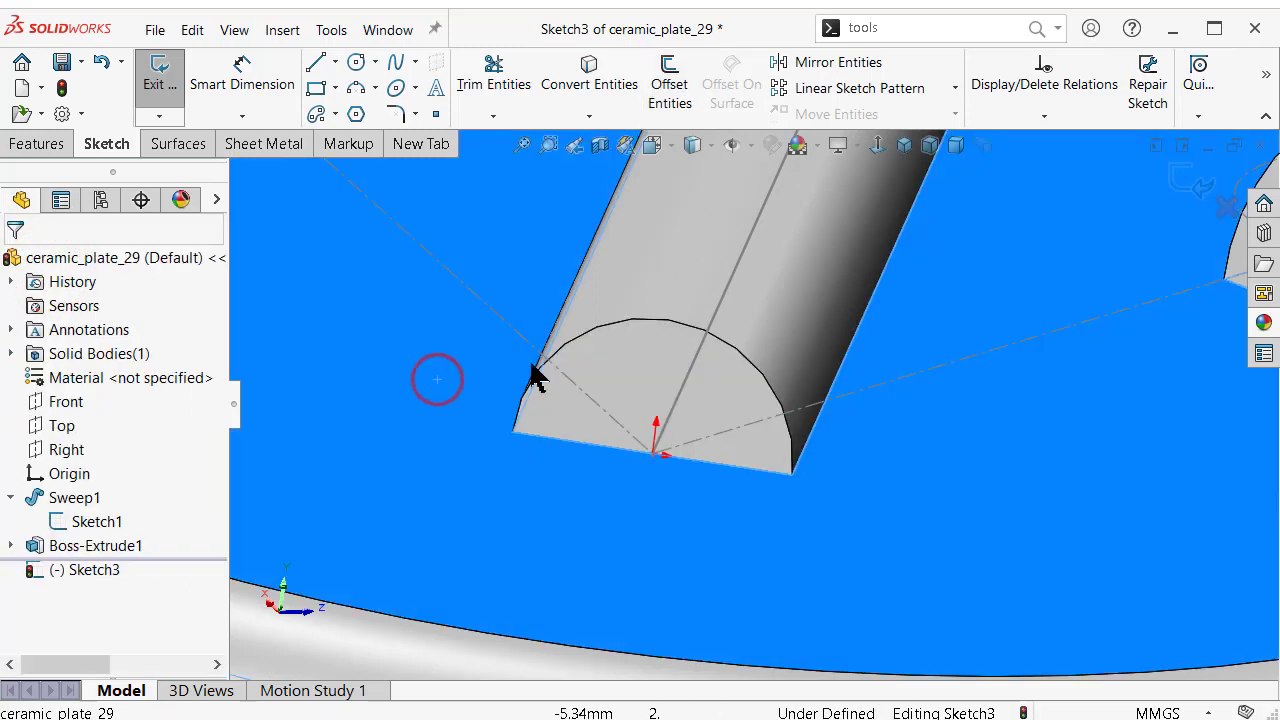
click(596, 333)
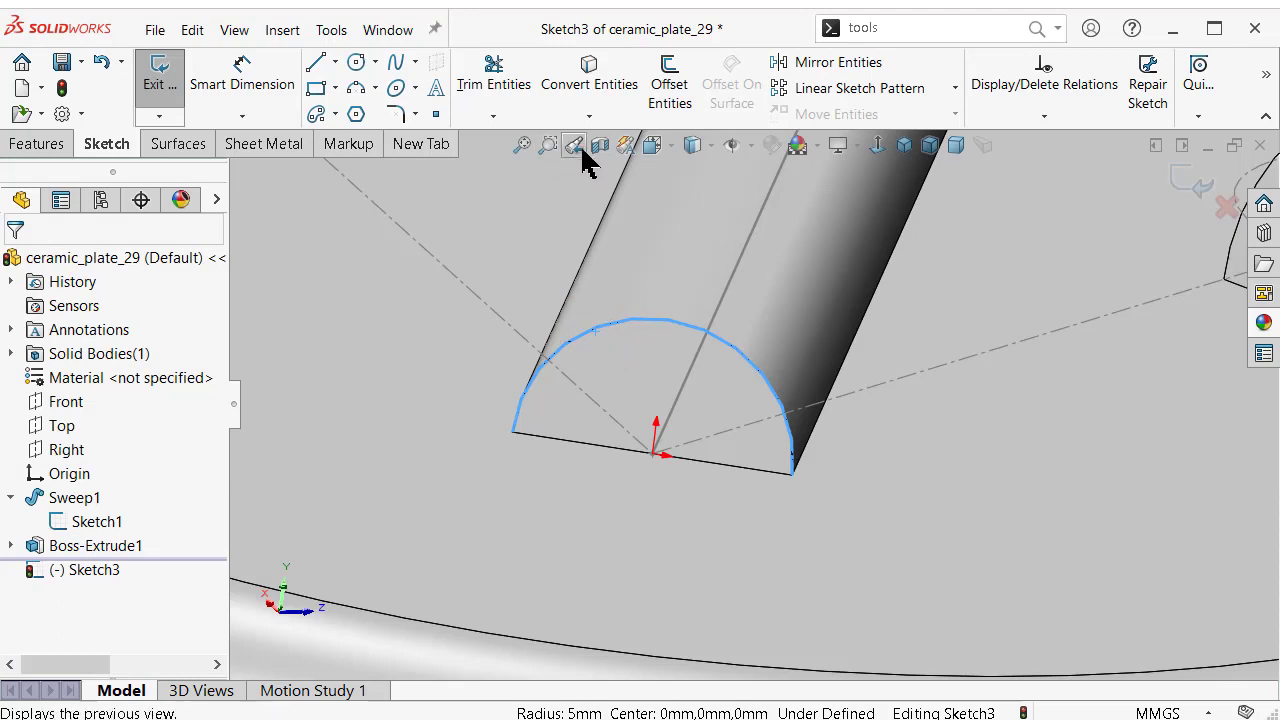
click(670, 86)
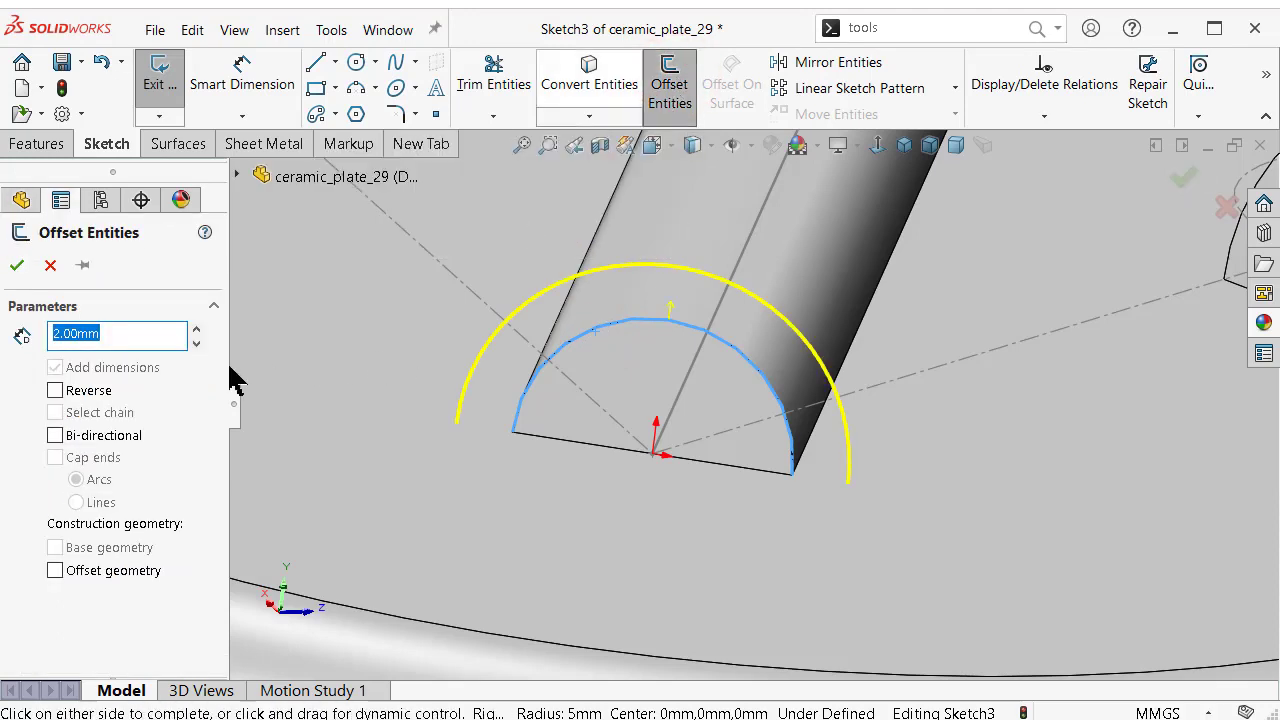
click(56, 390)
text(3)
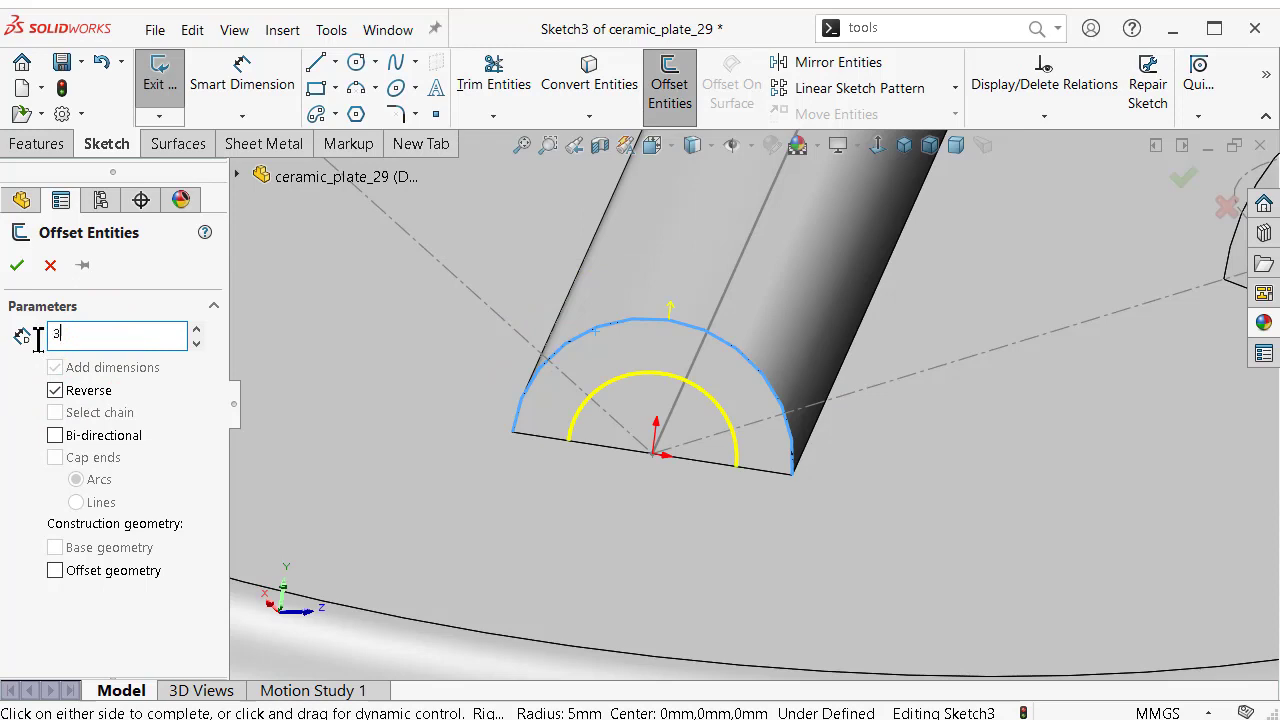
click(30, 400)
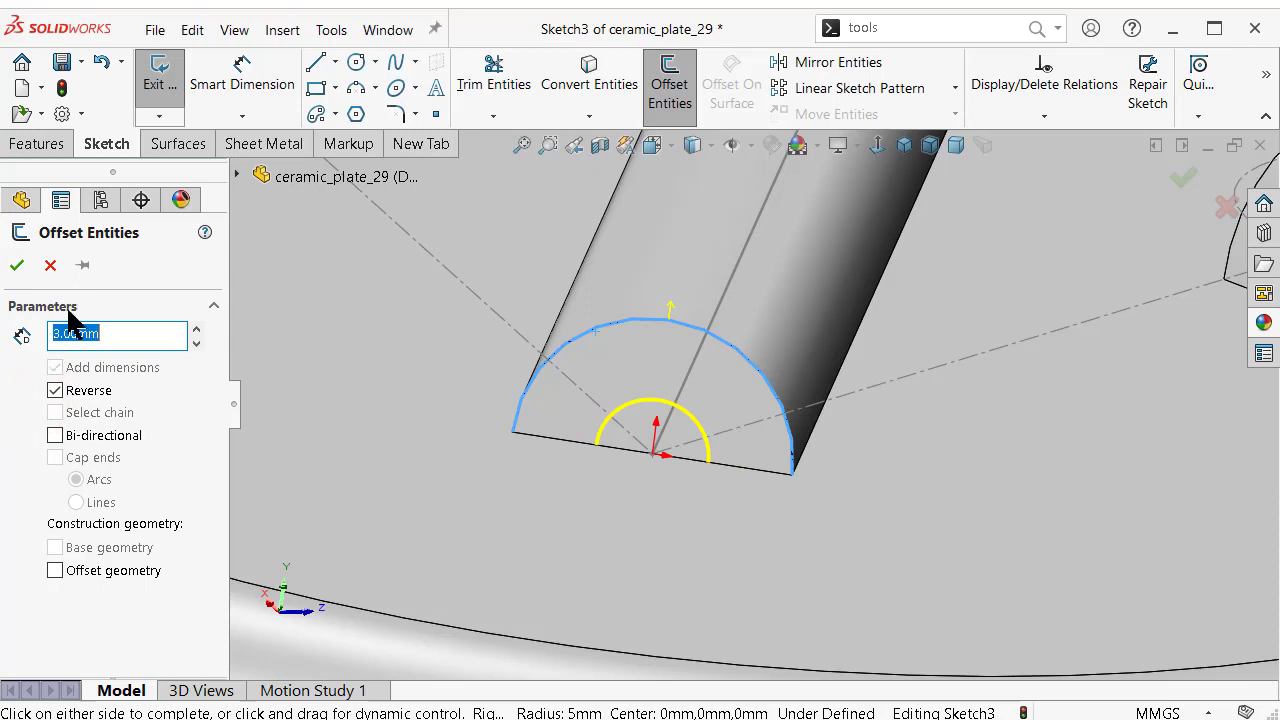
click(17, 266)
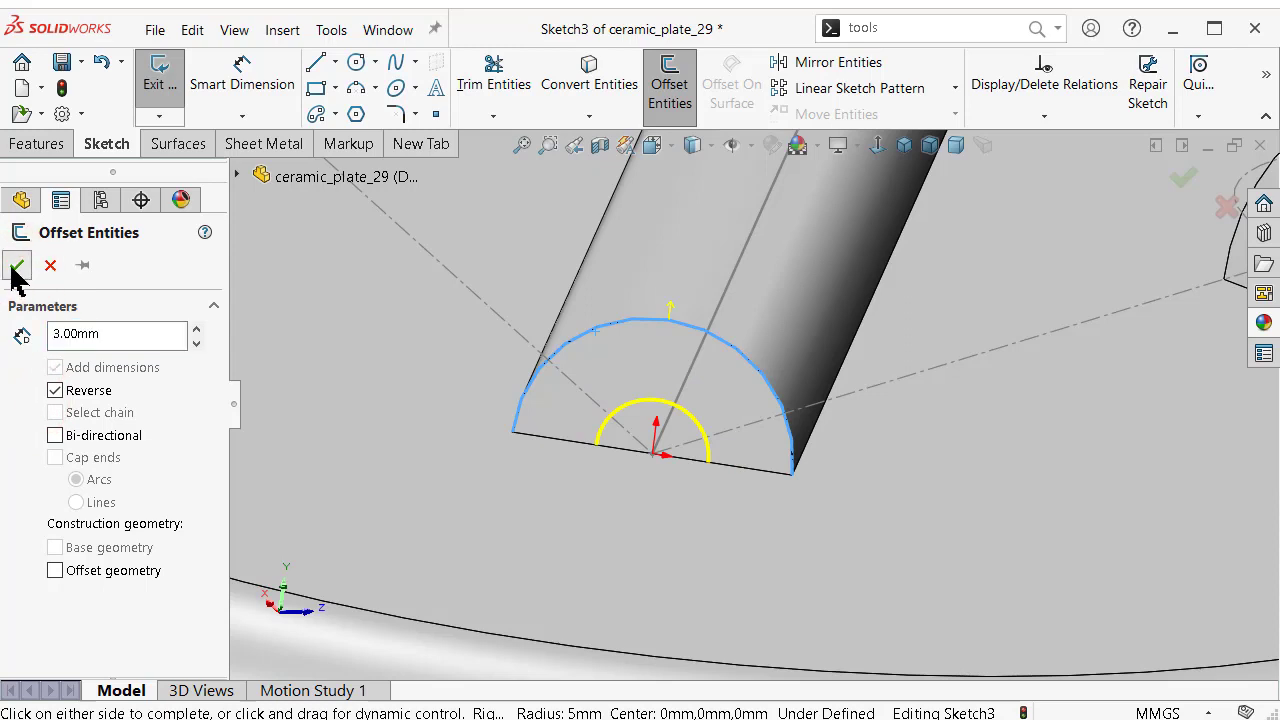
click(14, 266)
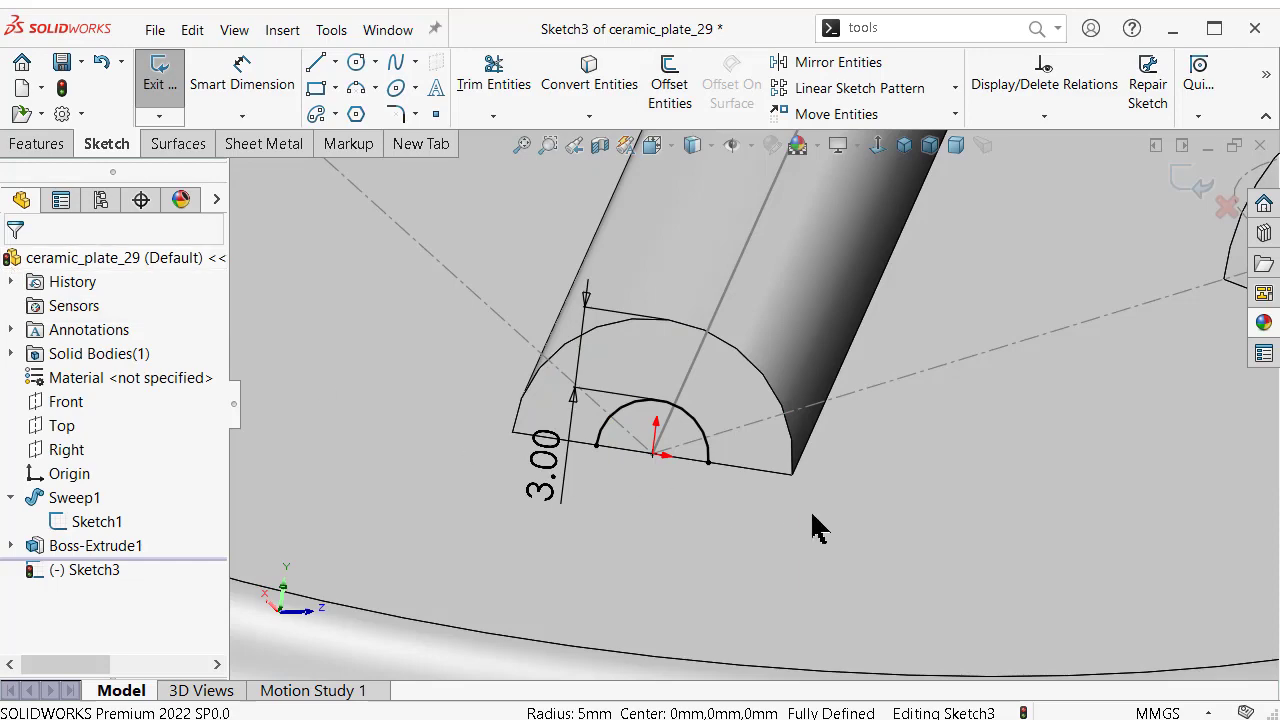
scroll(808, 498, up, 2)
middle_drag(770, 487, 613, 186)
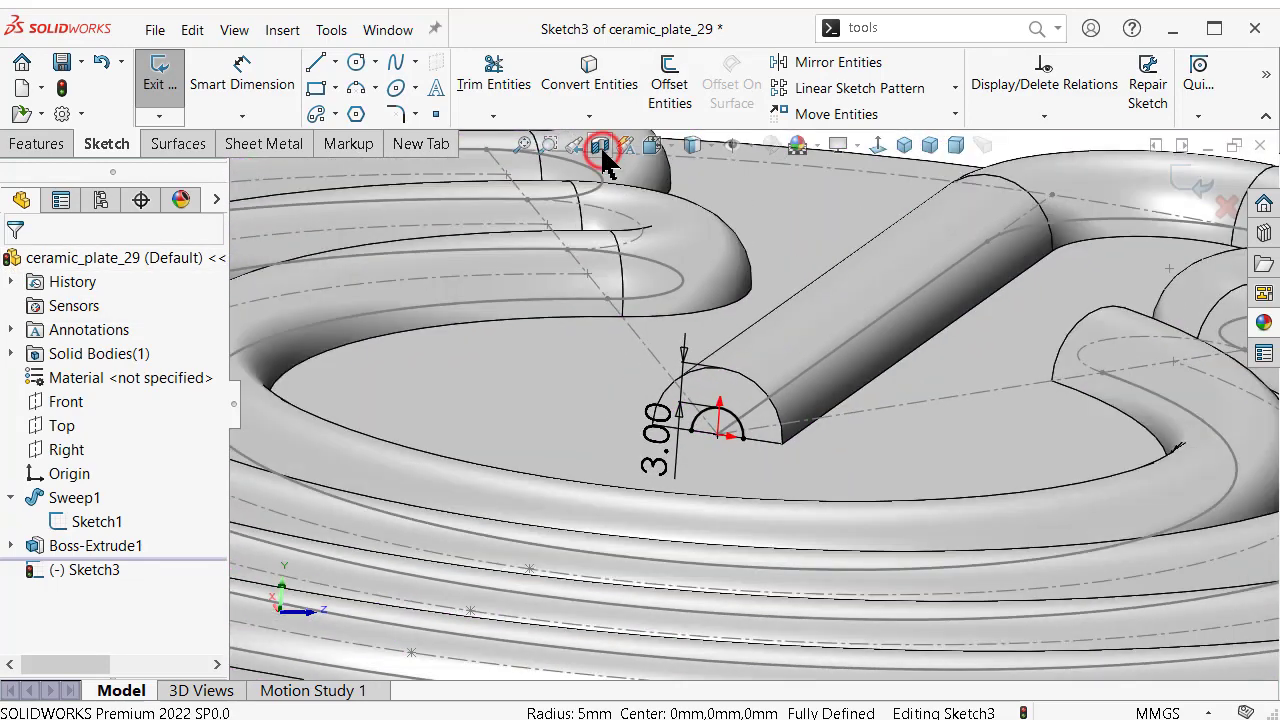
click(600, 145)
middle_drag(758, 345, 748, 460)
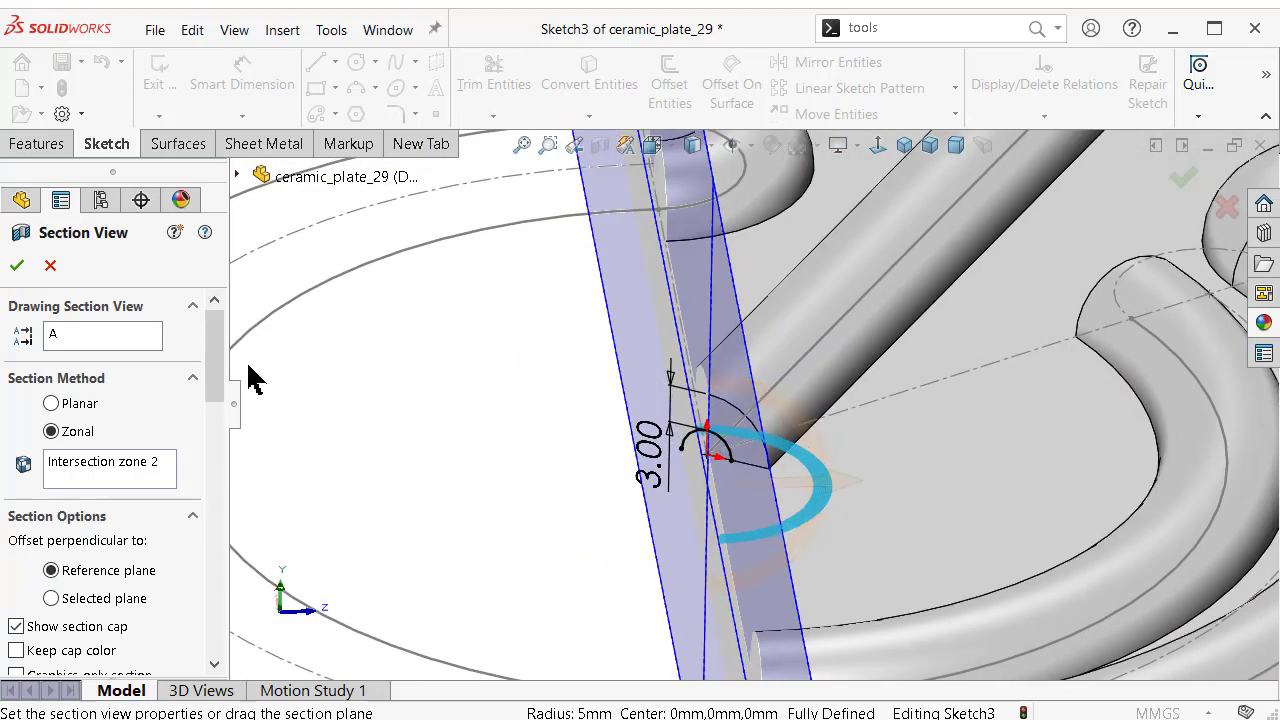
scroll(600, 400, down, 3)
scroll(900, 450, down, 2)
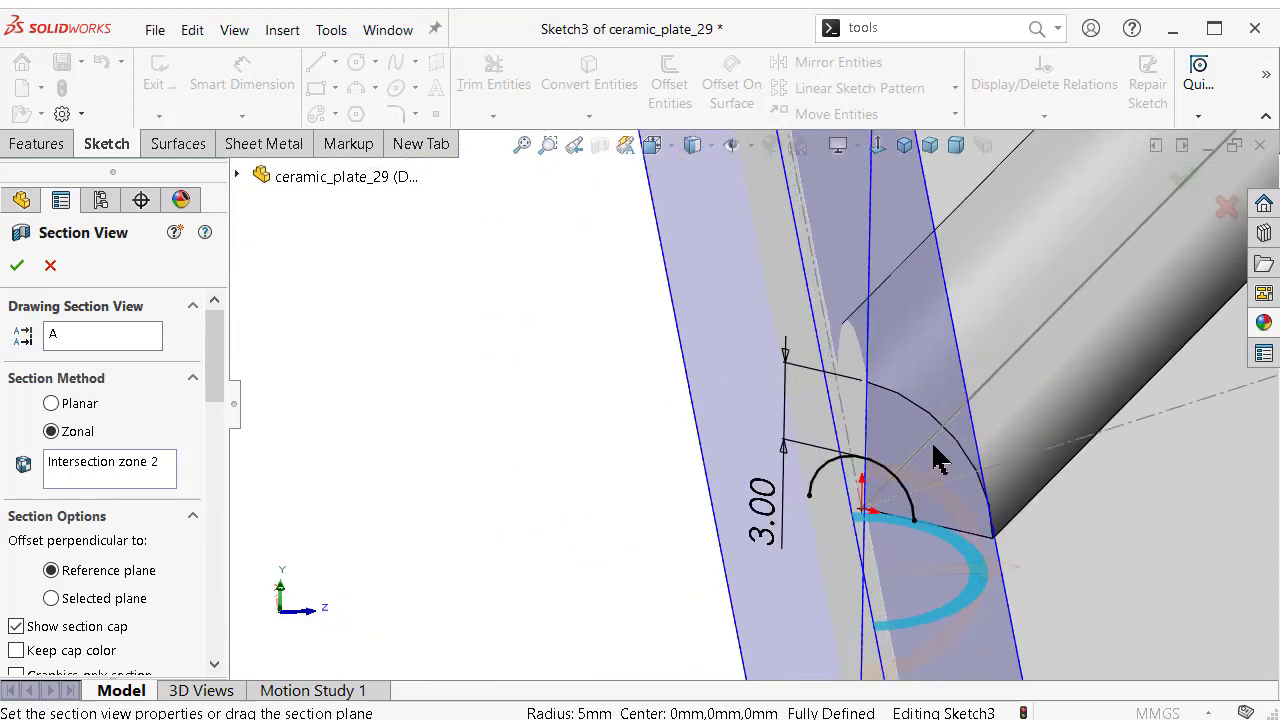
click(918, 422)
scroll(918, 422, up, 3)
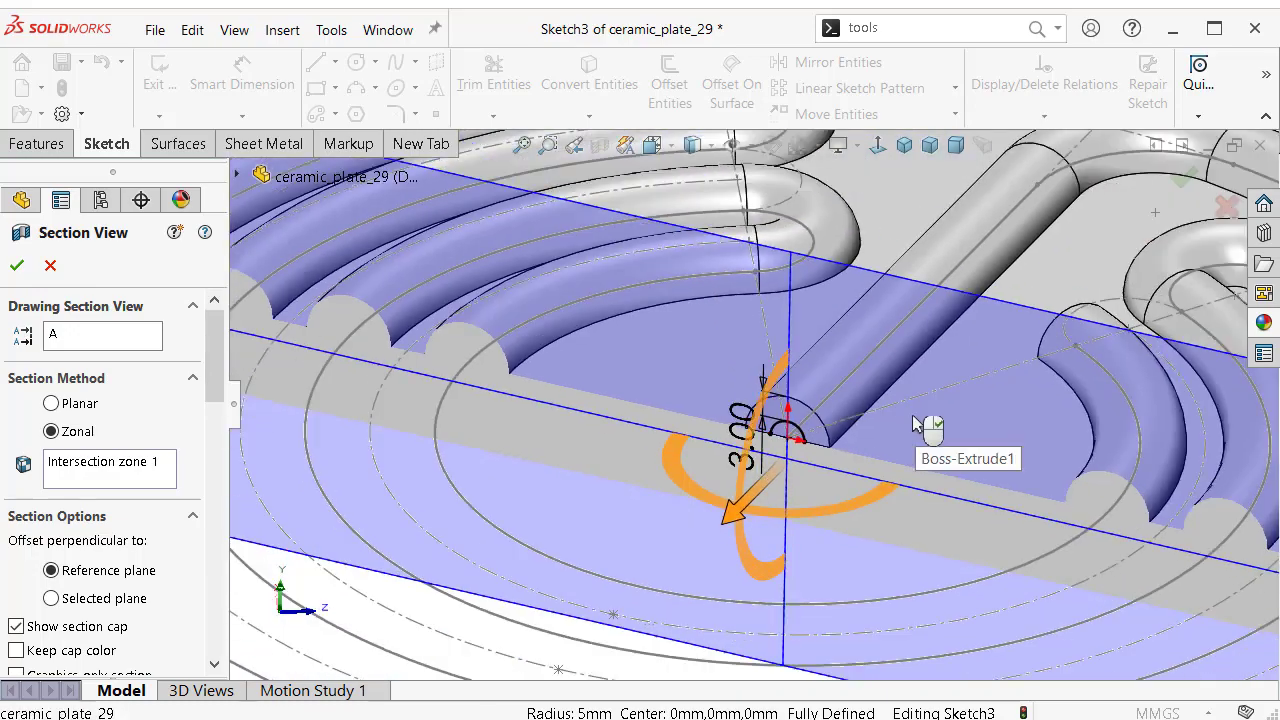
middle_drag(899, 414, 1136, 182)
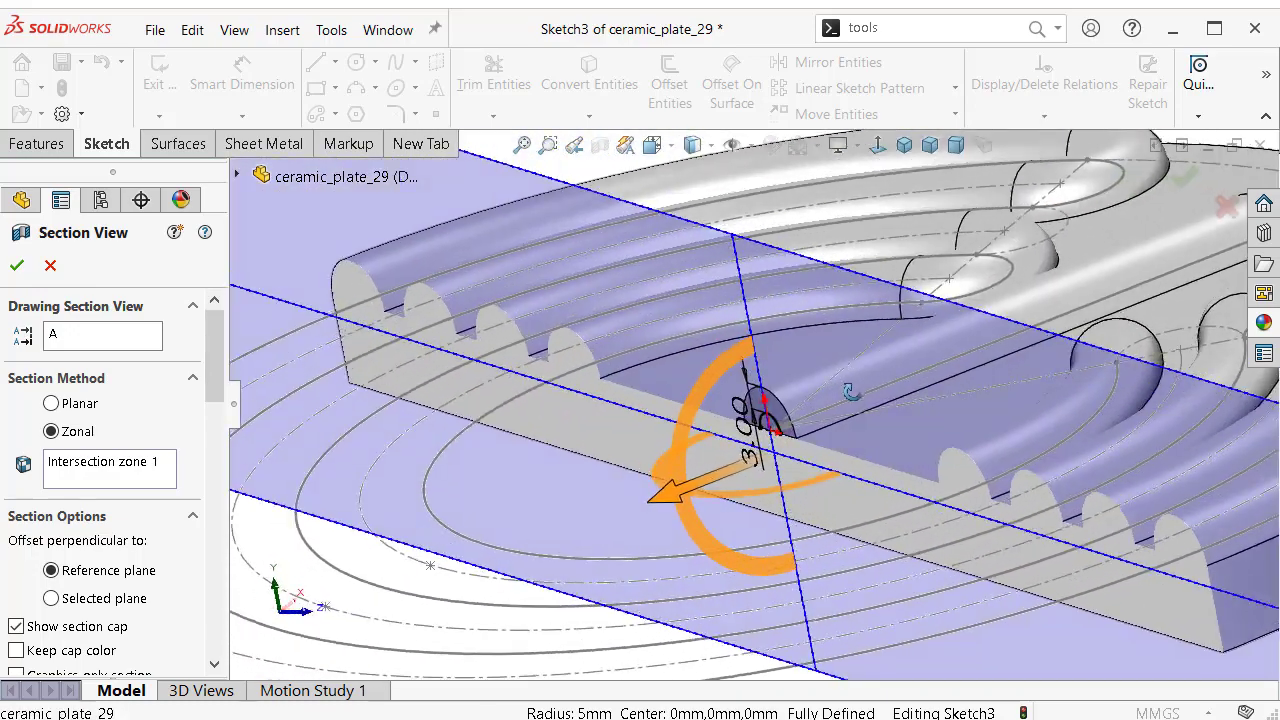
click(1183, 177)
Draw a rectangle from the semicircle's base down below the tube end, viewed normal to the sketch.
scroll(877, 414, down, 3)
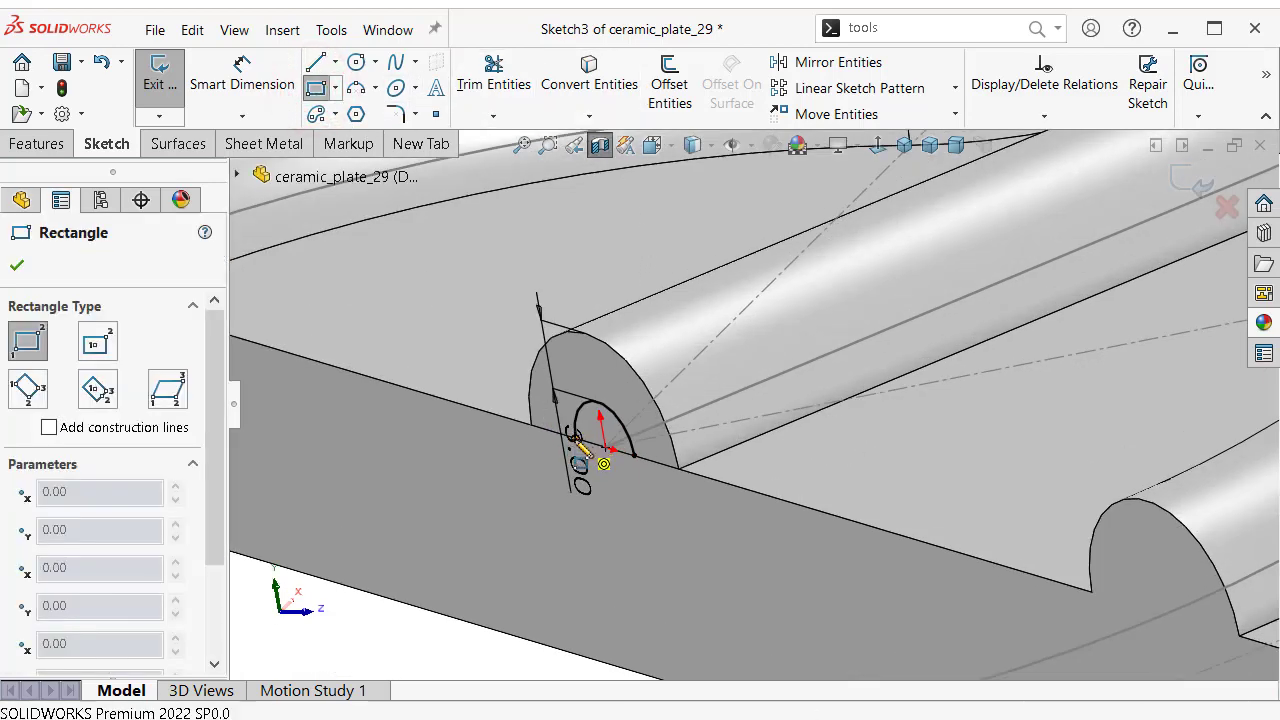
click(560, 442)
scroll(640, 570, up, 1)
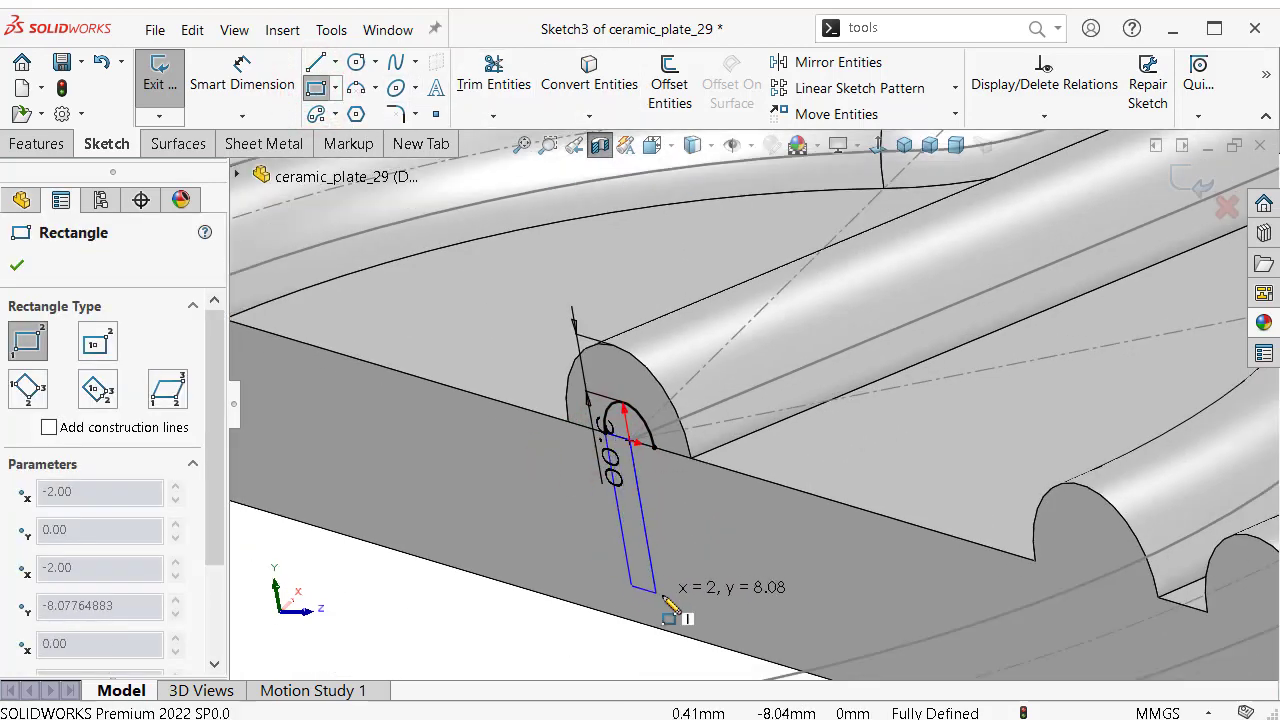
click(698, 641)
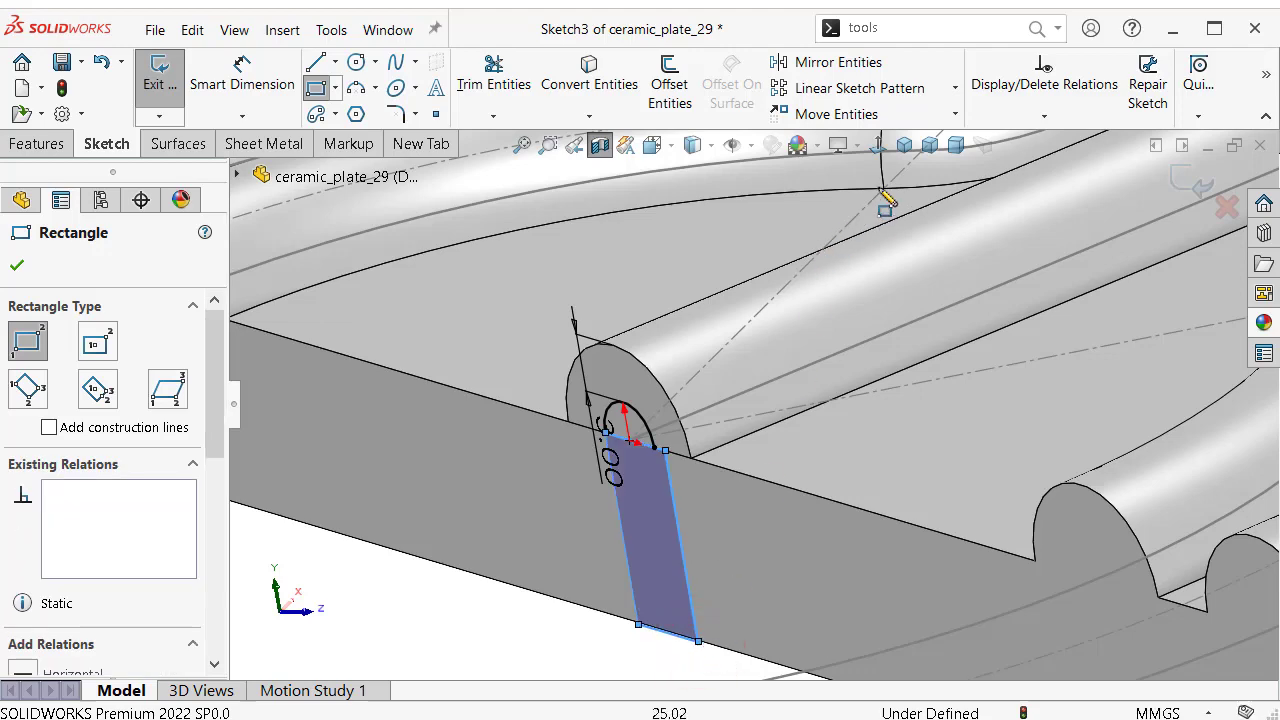
click(878, 147)
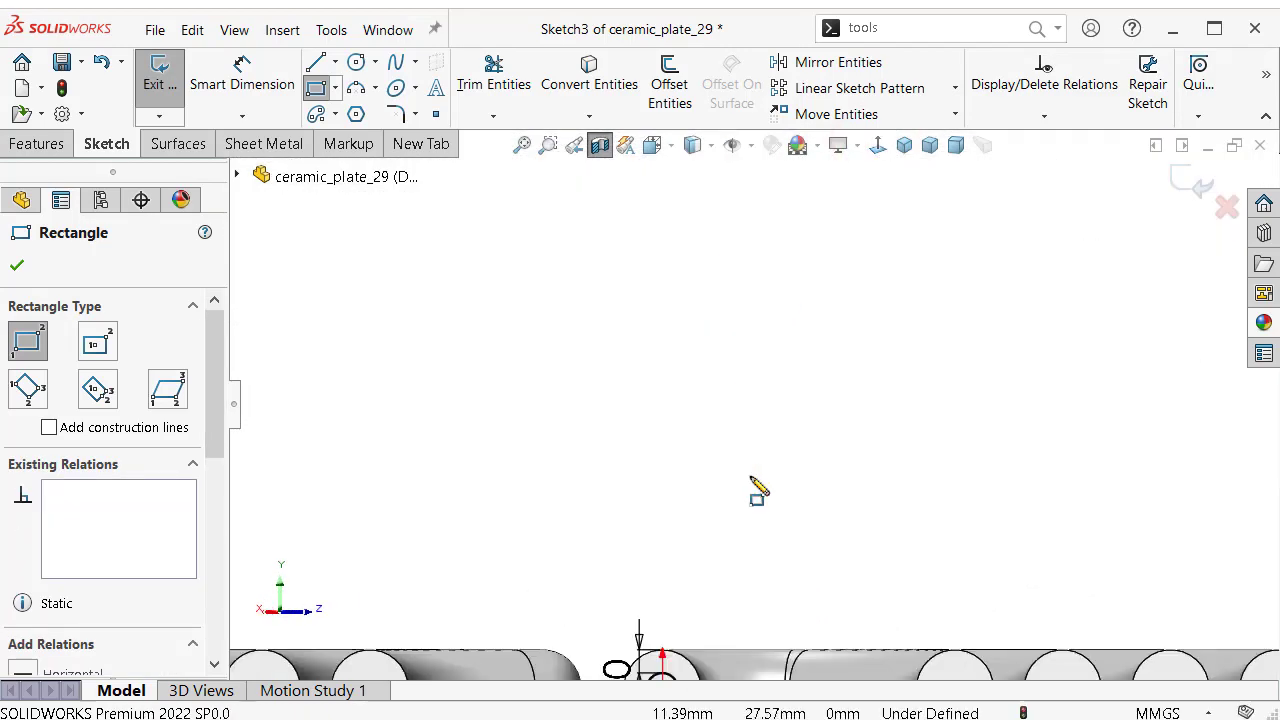
scroll(720, 610, down, 3)
scroll(683, 640, down, 2)
scroll(678, 575, down, 2)
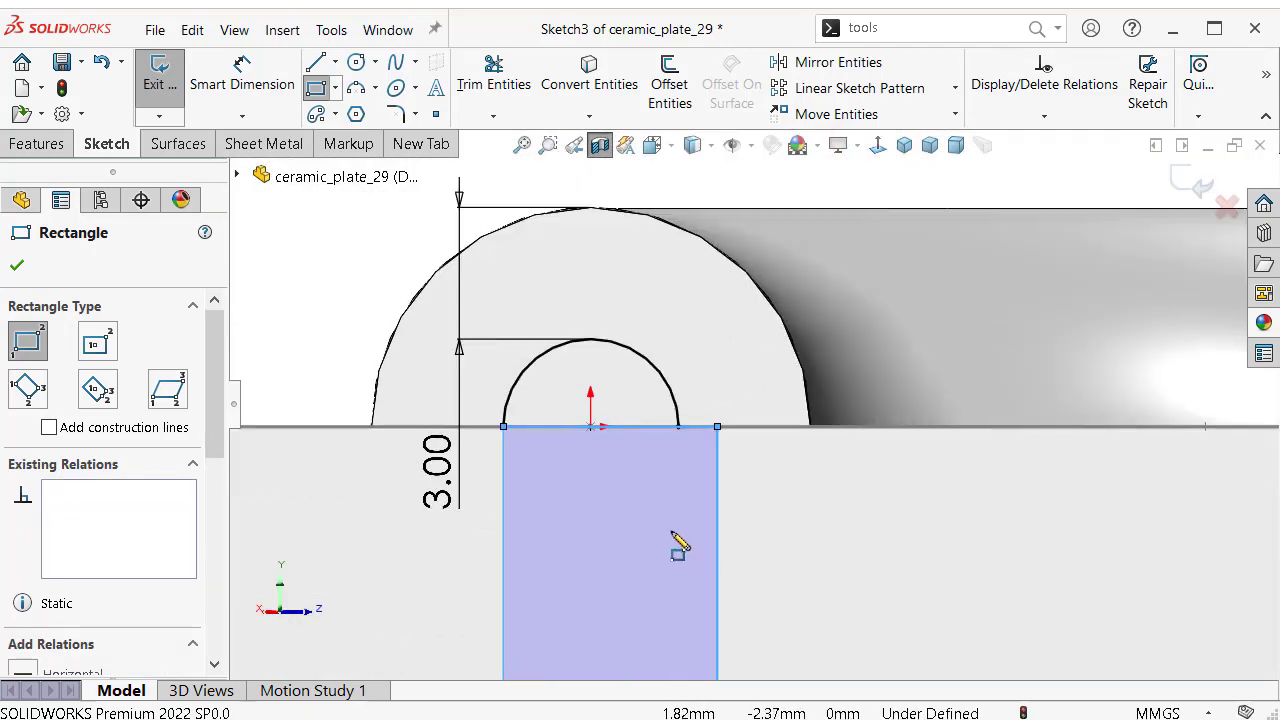
key(Escape)
Make the rectangle's top-right corner coincident with the offset arc's endpoint.
click(717, 430)
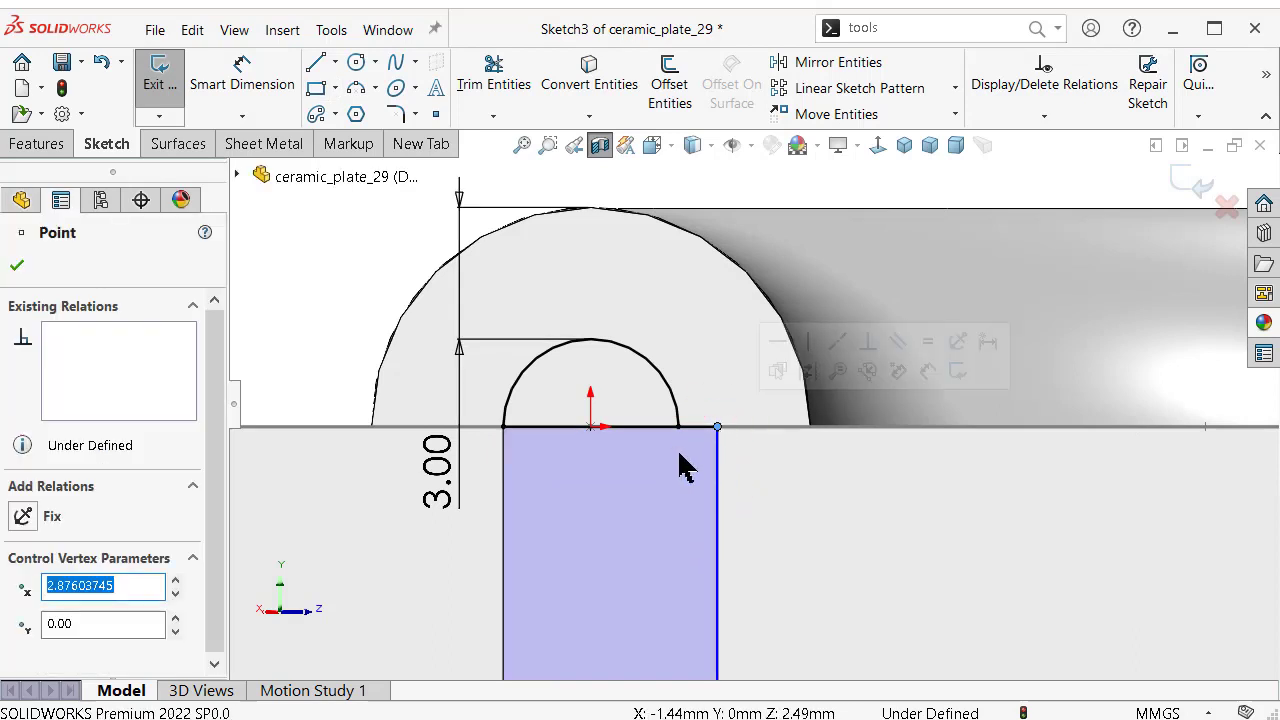
ctrl+click(678, 427)
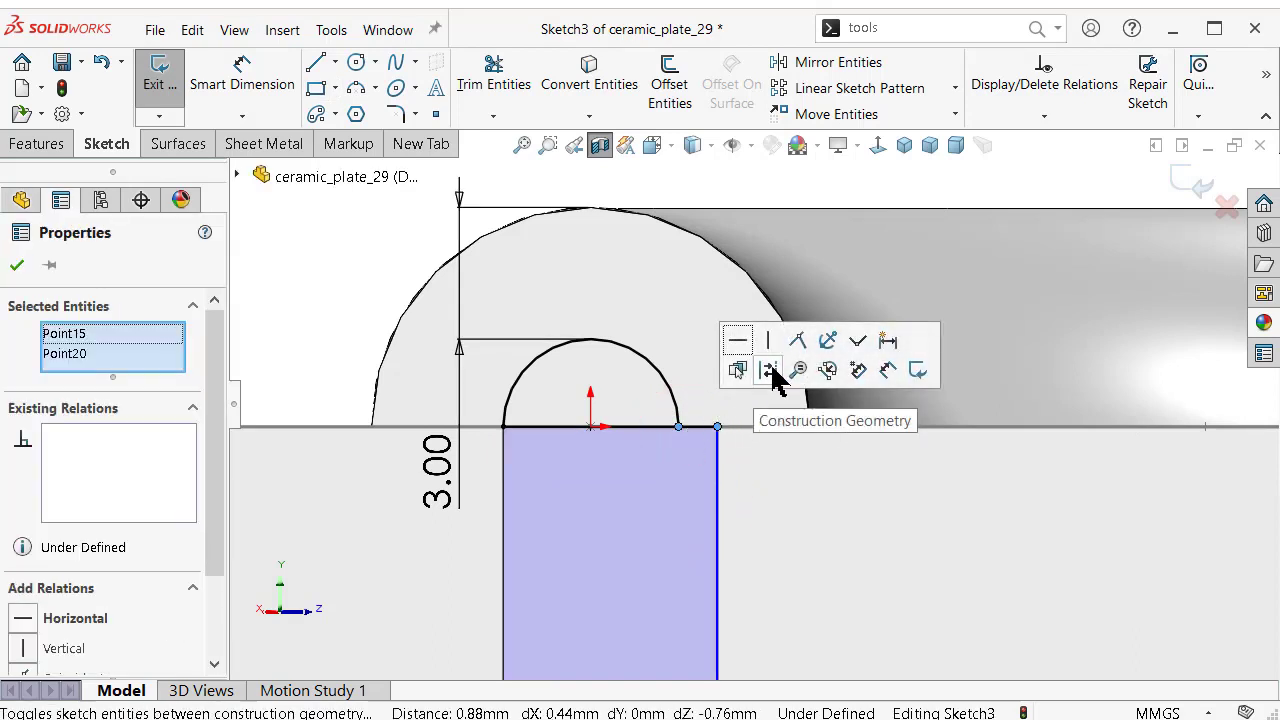
click(803, 342)
click(334, 277)
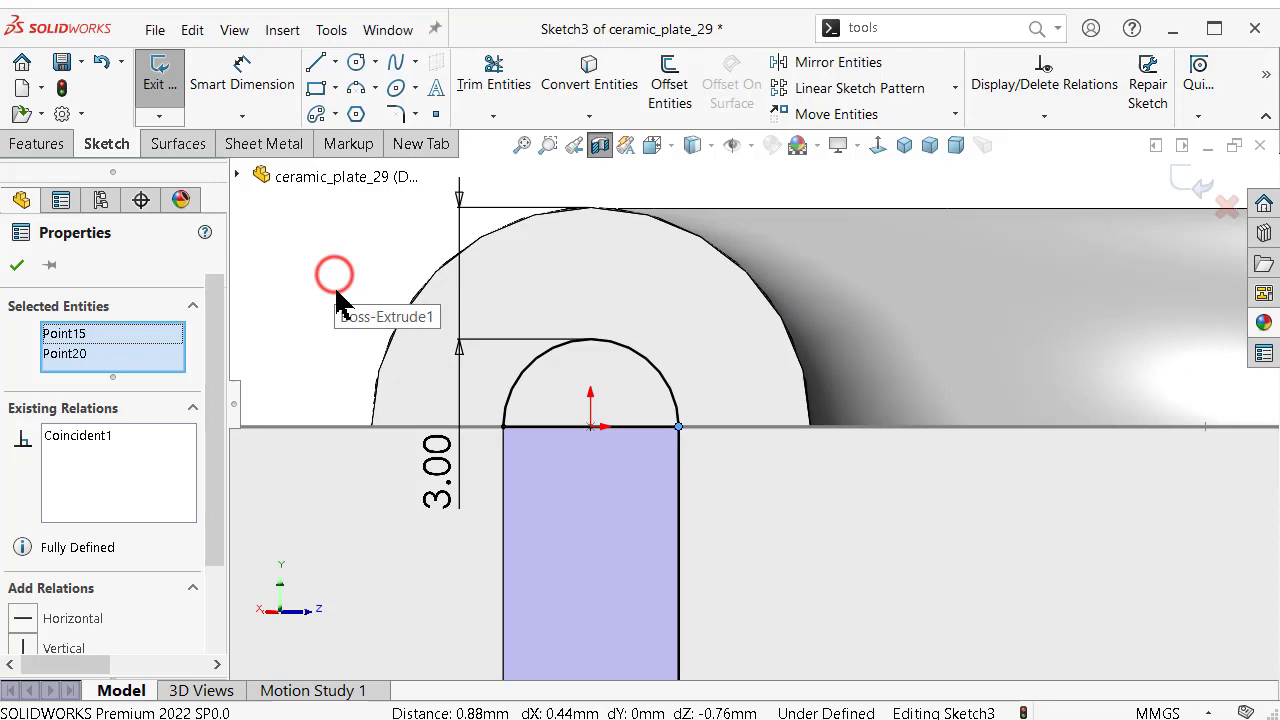
click(546, 428)
key(Escape)
scroll(725, 400, up, 3)
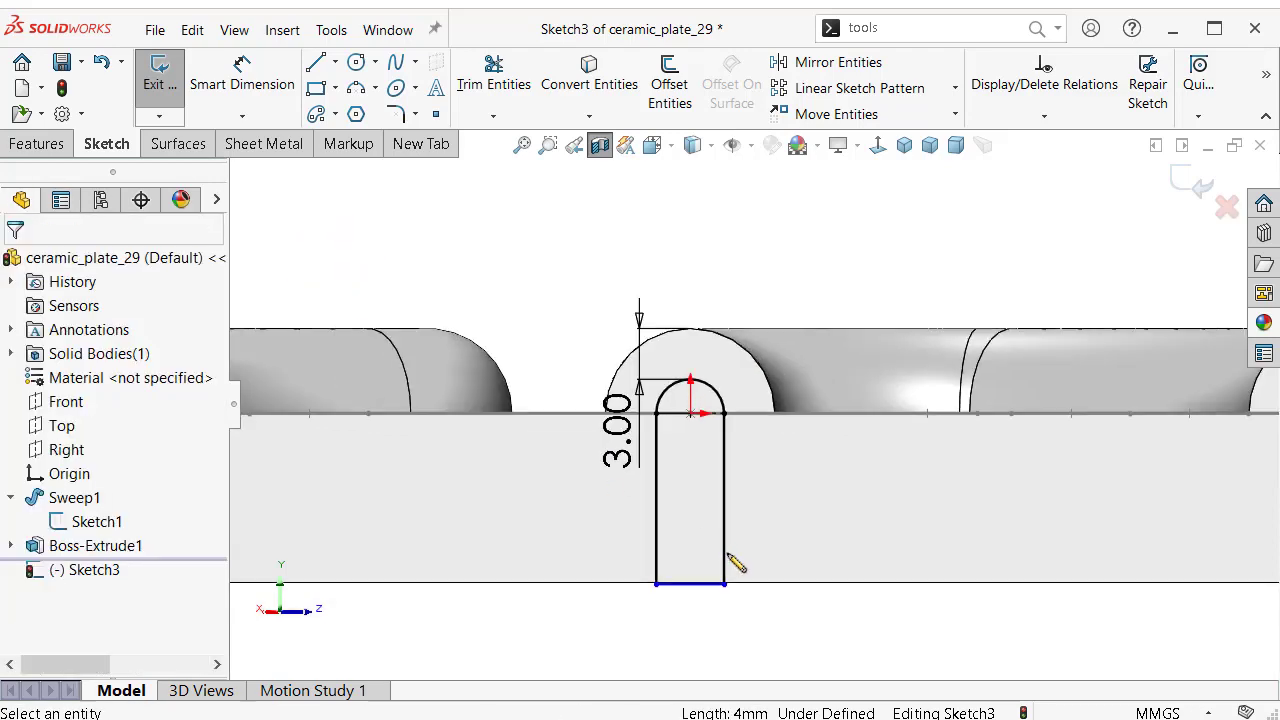
scroll(728, 578, down, 2)
scroll(728, 578, down, 2)
Make the rectangle's bottom edge collinear with the base's underside face.
click(745, 521)
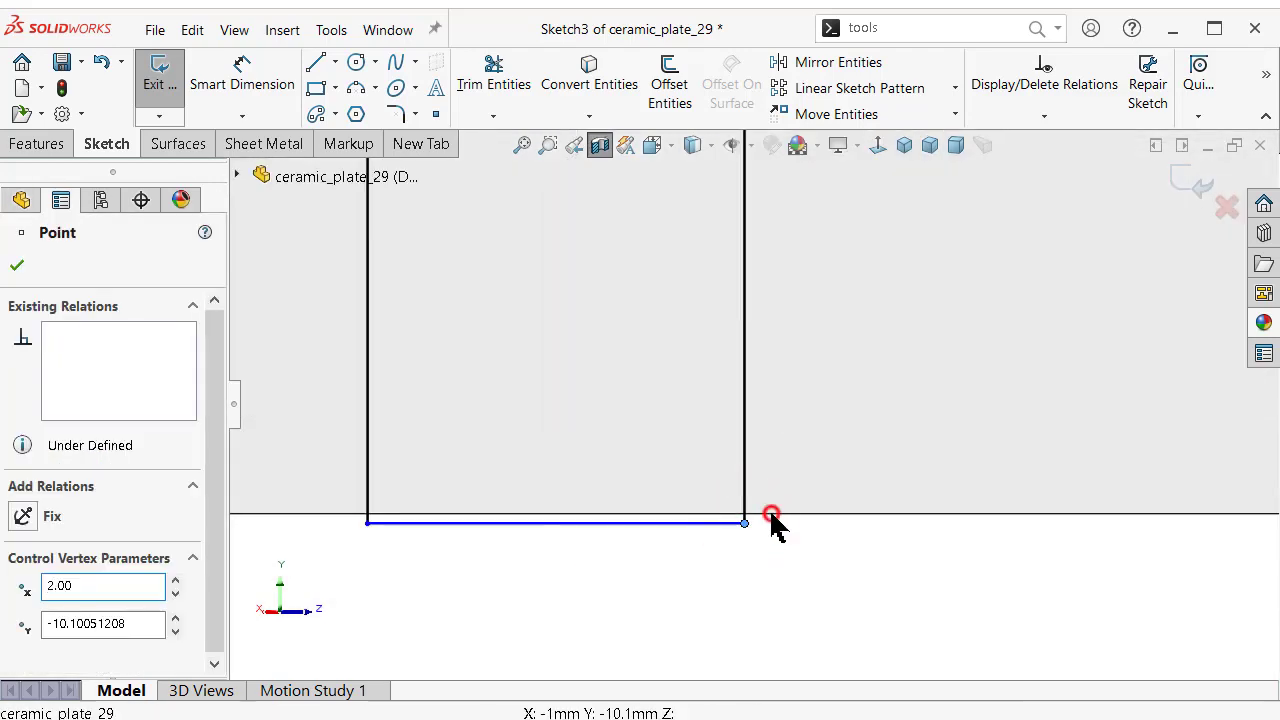
click(751, 600)
click(714, 522)
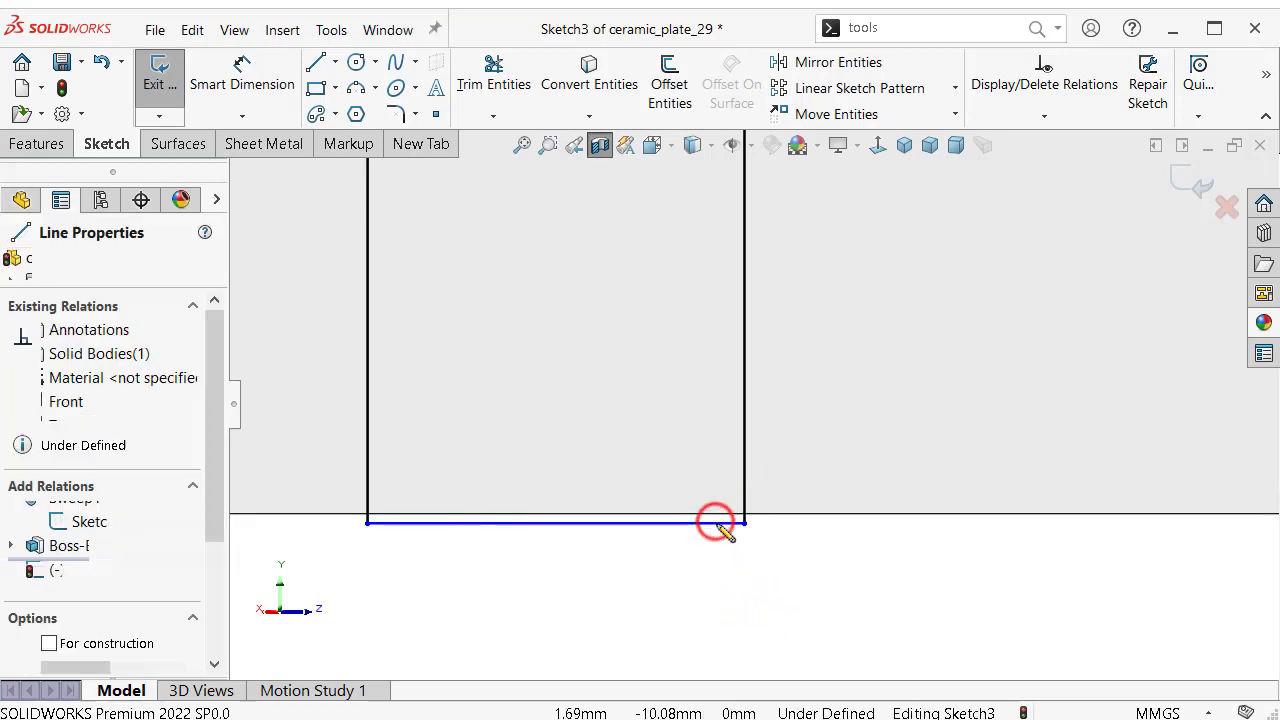
ctrl+click(772, 518)
click(808, 568)
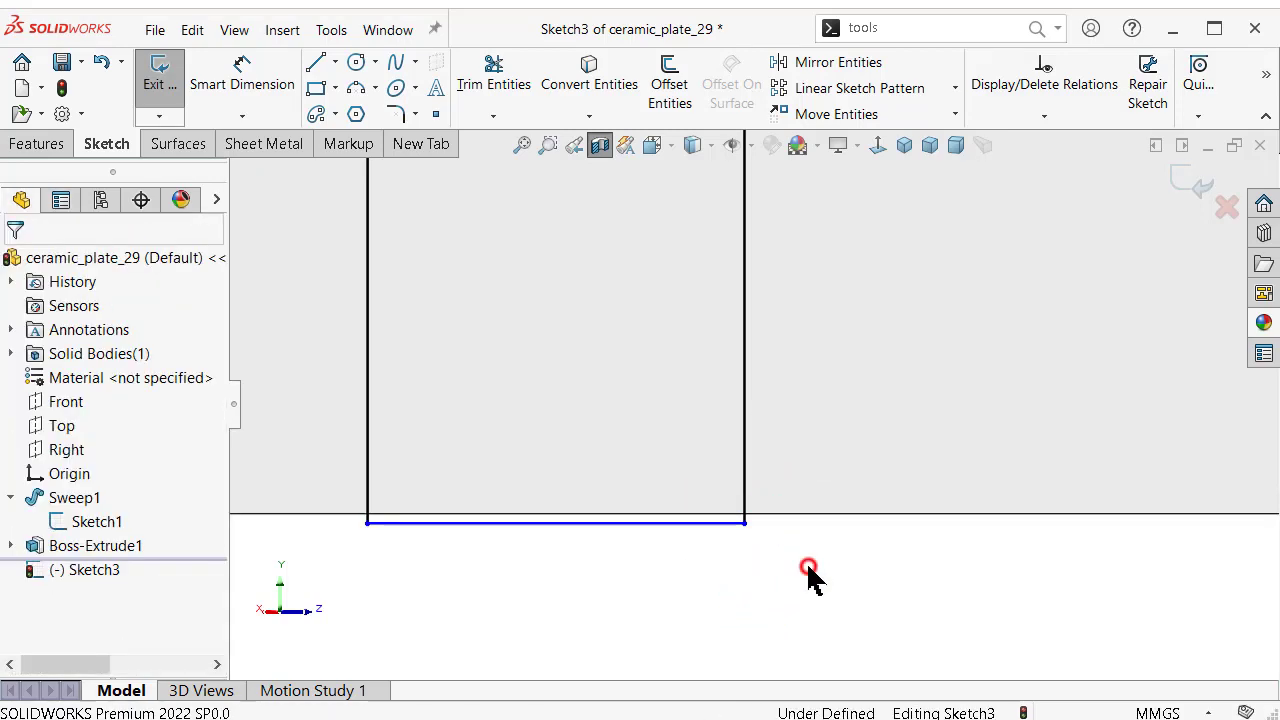
scroll(760, 541, up, 2)
scroll(760, 541, up, 2)
scroll(757, 451, up, 2)
click(700, 443)
scroll(666, 471, down, 2)
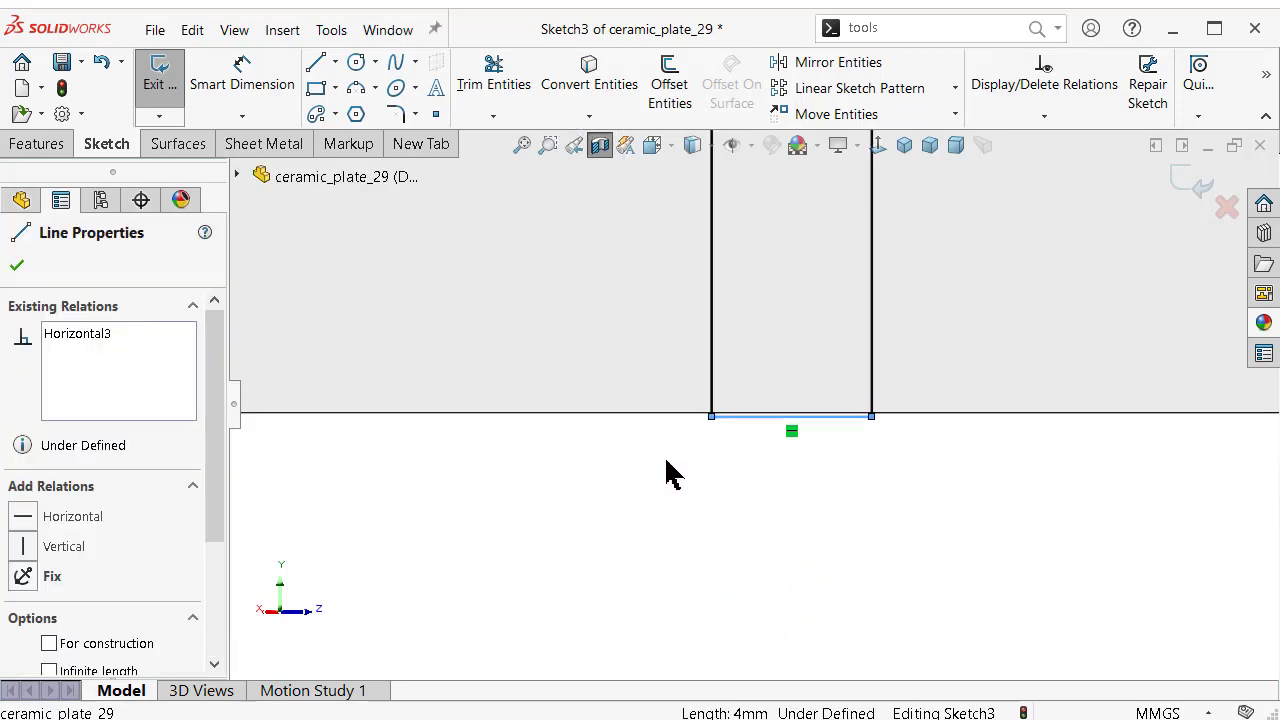
ctrl+middle_drag(666, 471, 680, 443)
scroll(680, 400, up, 2)
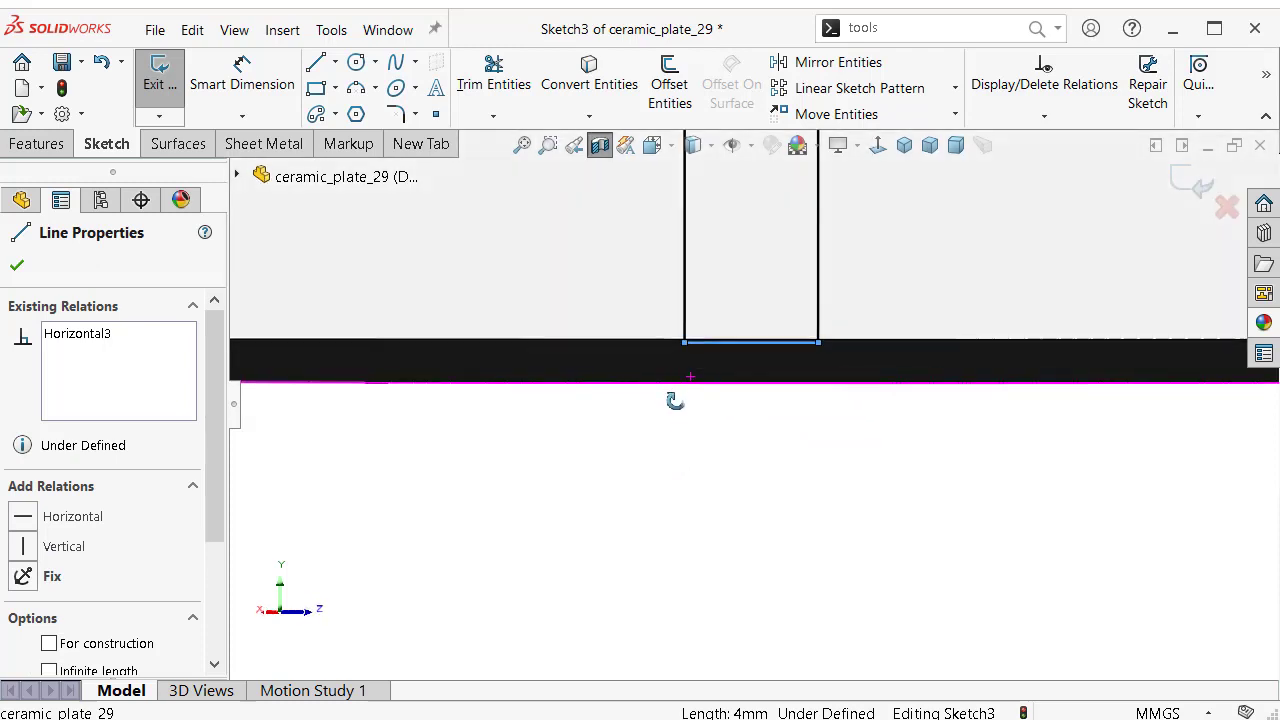
ctrl+click(675, 388)
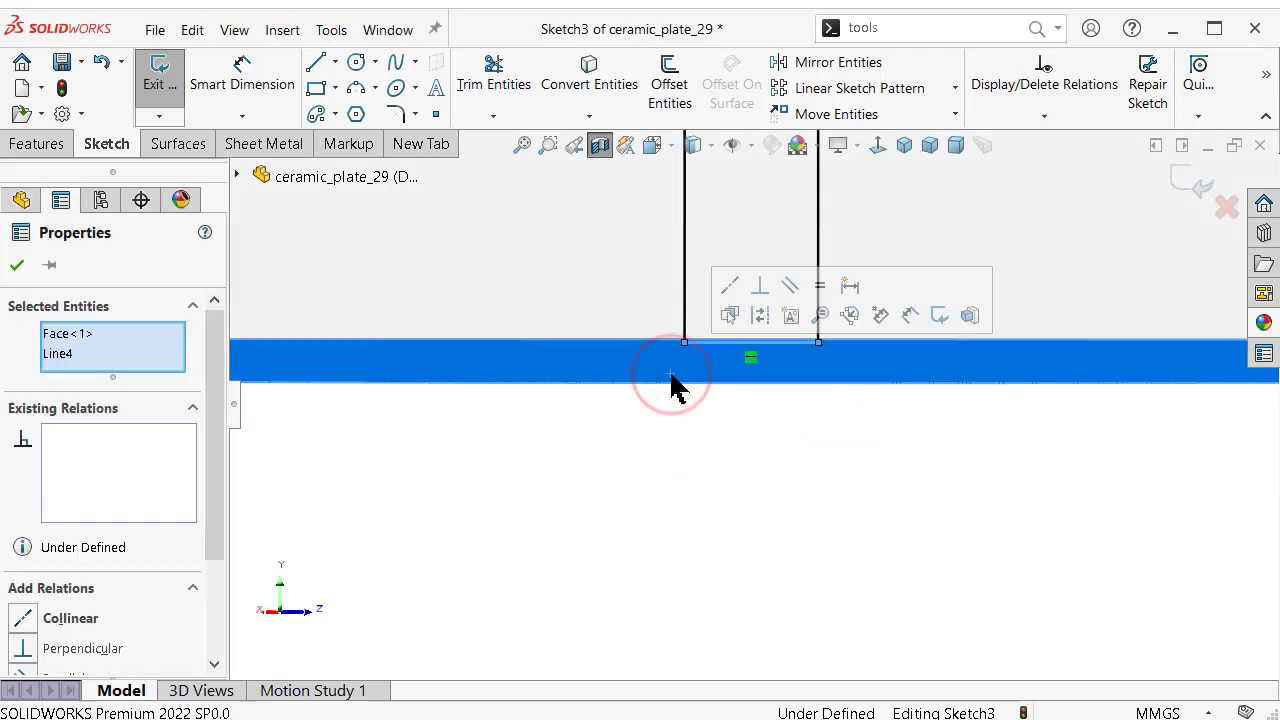
click(732, 288)
mouse_move(728, 314)
middle_down()
mouse_move(624, 318)
mouse_move(612, 334)
middle_up()
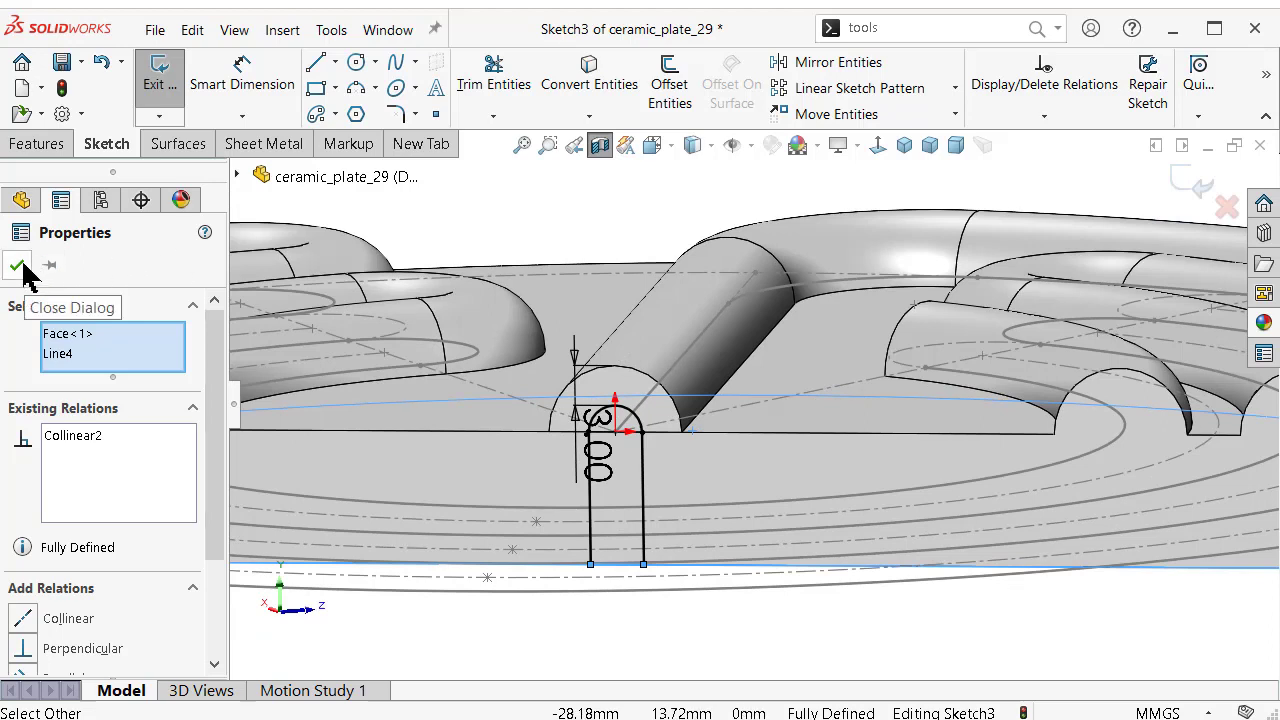
click(36, 143)
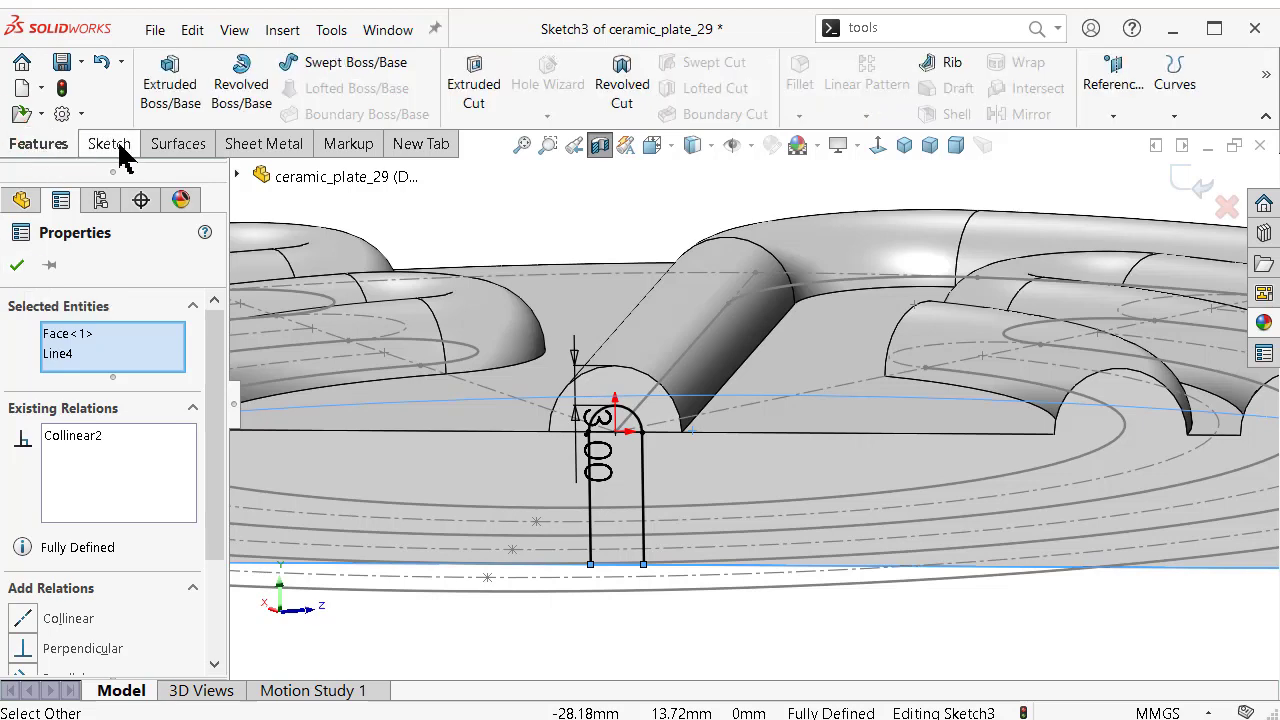
Create Cut-Sweep1 by sweeping the Sketch3 arch profile along the Sketch1 spiral as a cut.
click(1200, 186)
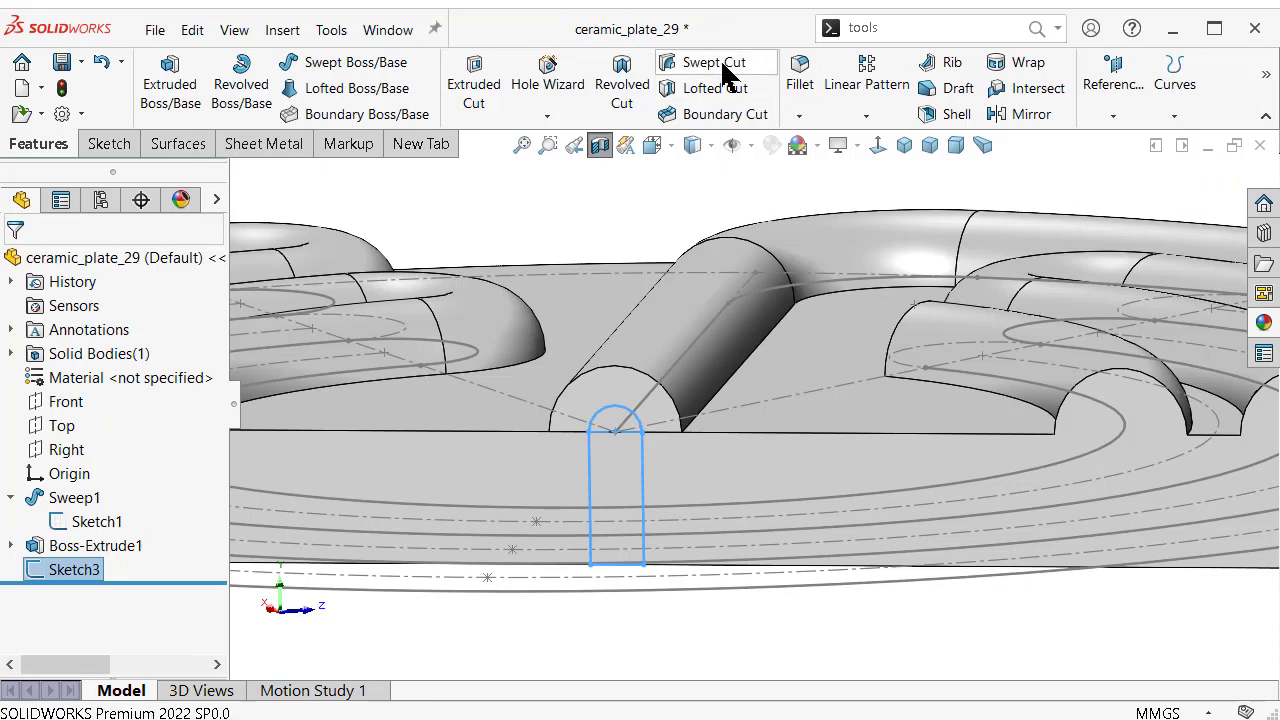
click(86, 521)
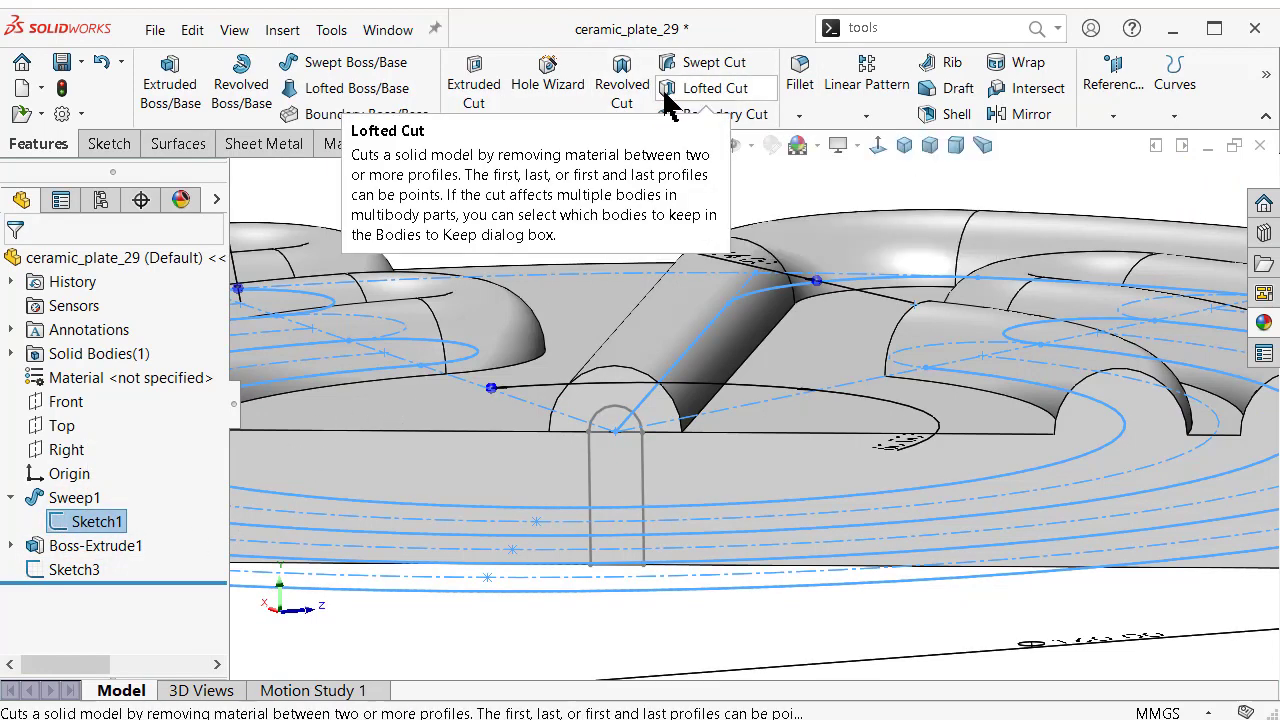
click(88, 570)
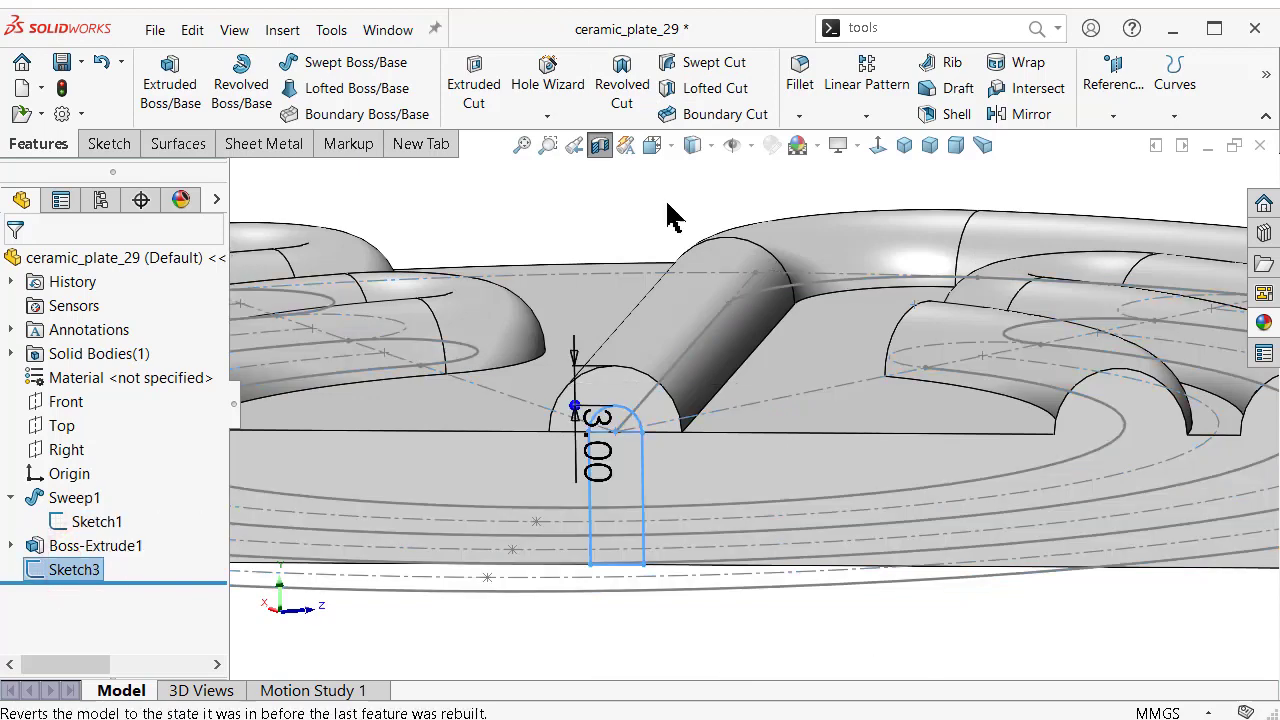
click(703, 66)
click(658, 380)
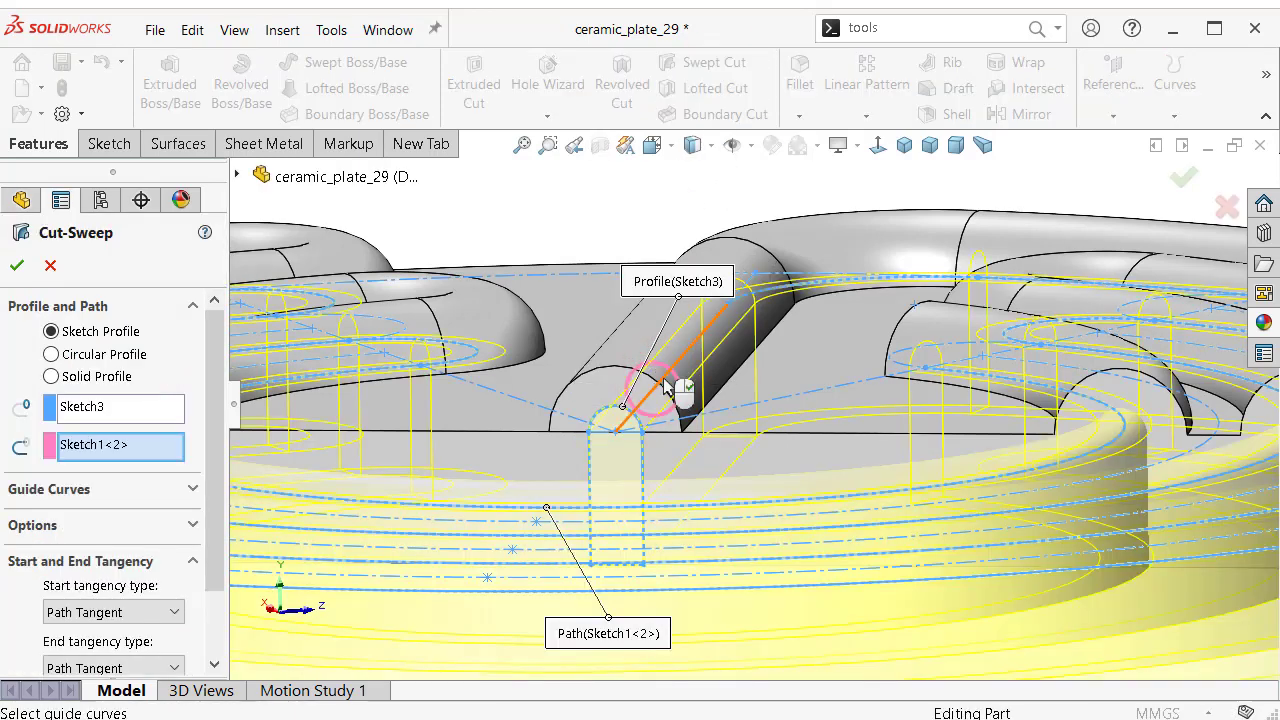
click(1187, 185)
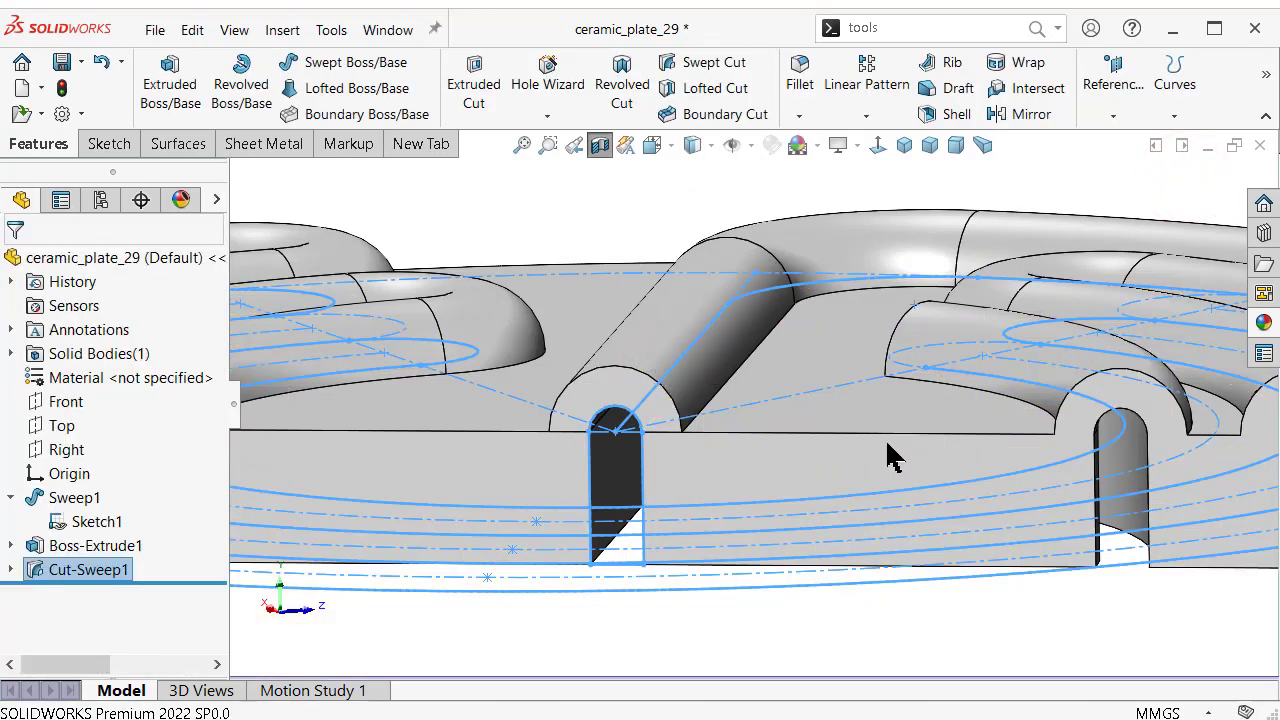
mouse_move(886, 457)
middle_down()
mouse_move(871, 451)
mouse_move(838, 480)
mouse_move(837, 414)
mouse_move(903, 475)
middle_up()
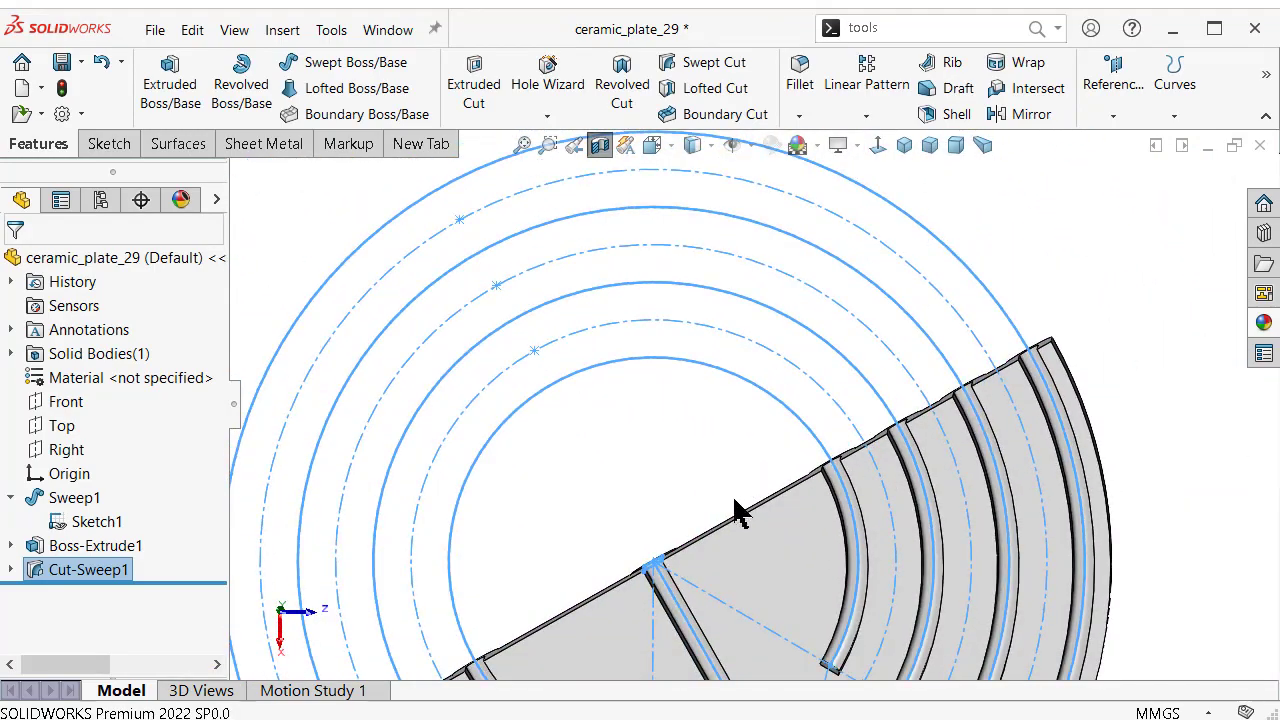
mouse_move(737, 512)
middle_down()
mouse_move(752, 588)
mouse_move(740, 616)
mouse_move(743, 400)
mouse_move(723, 303)
mouse_move(684, 642)
mouse_move(257, 660)
middle_up()
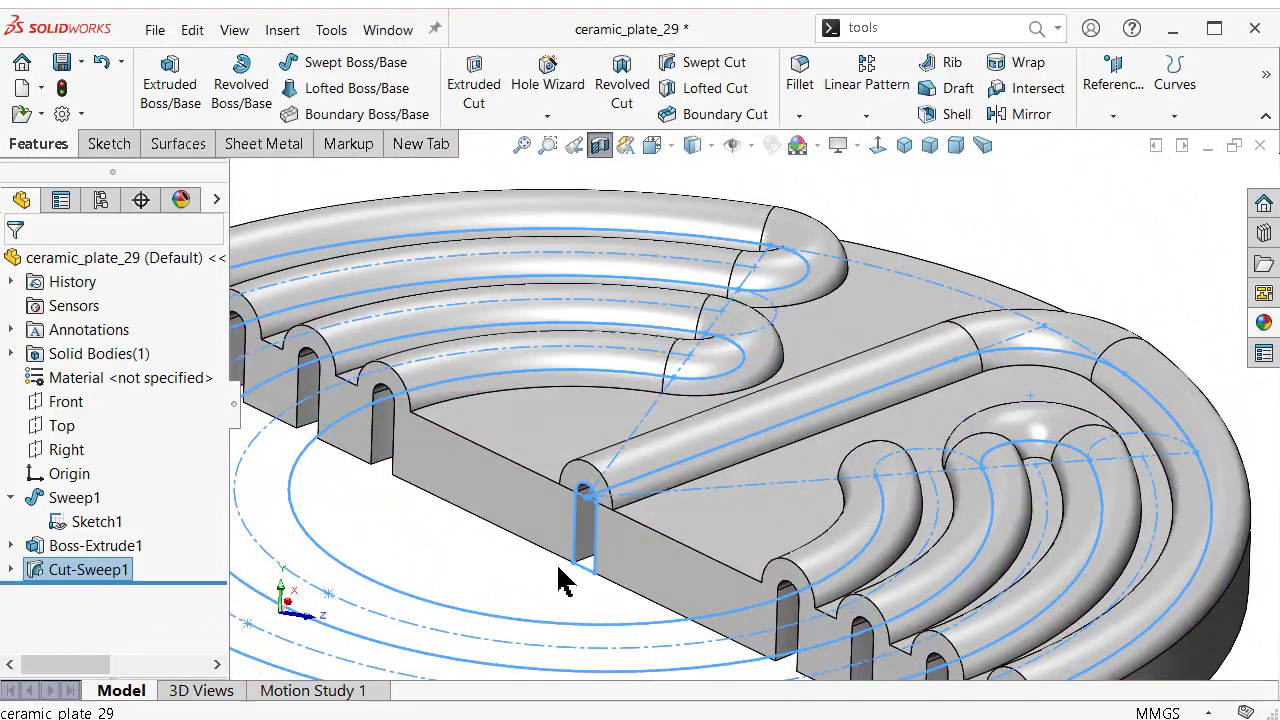
scroll(563, 583, up, 3)
middle_drag(563, 583, 748, 478)
scroll(748, 478, down, 5)
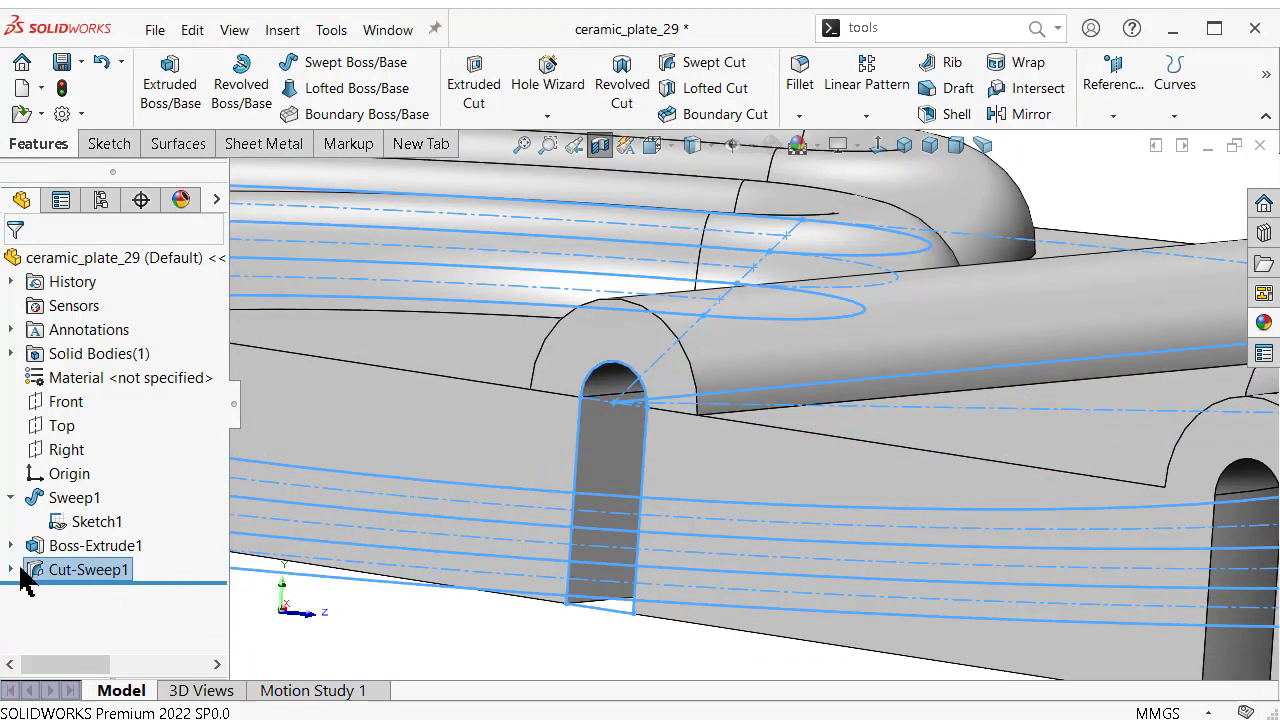
Change Sketch3's 3.00 mm offset dimension under Cut-Sweep1 to 2.25 mm.
click(18, 572)
click(94, 614)
click(86, 595)
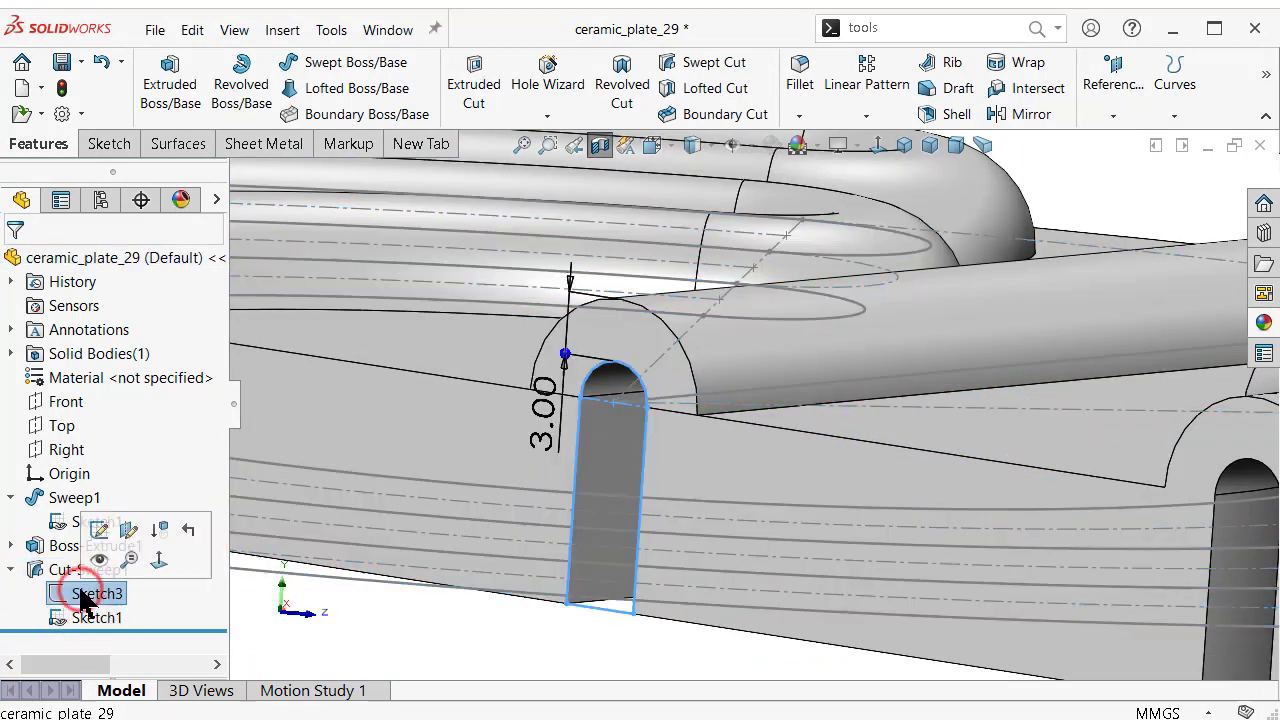
double_click(560, 385)
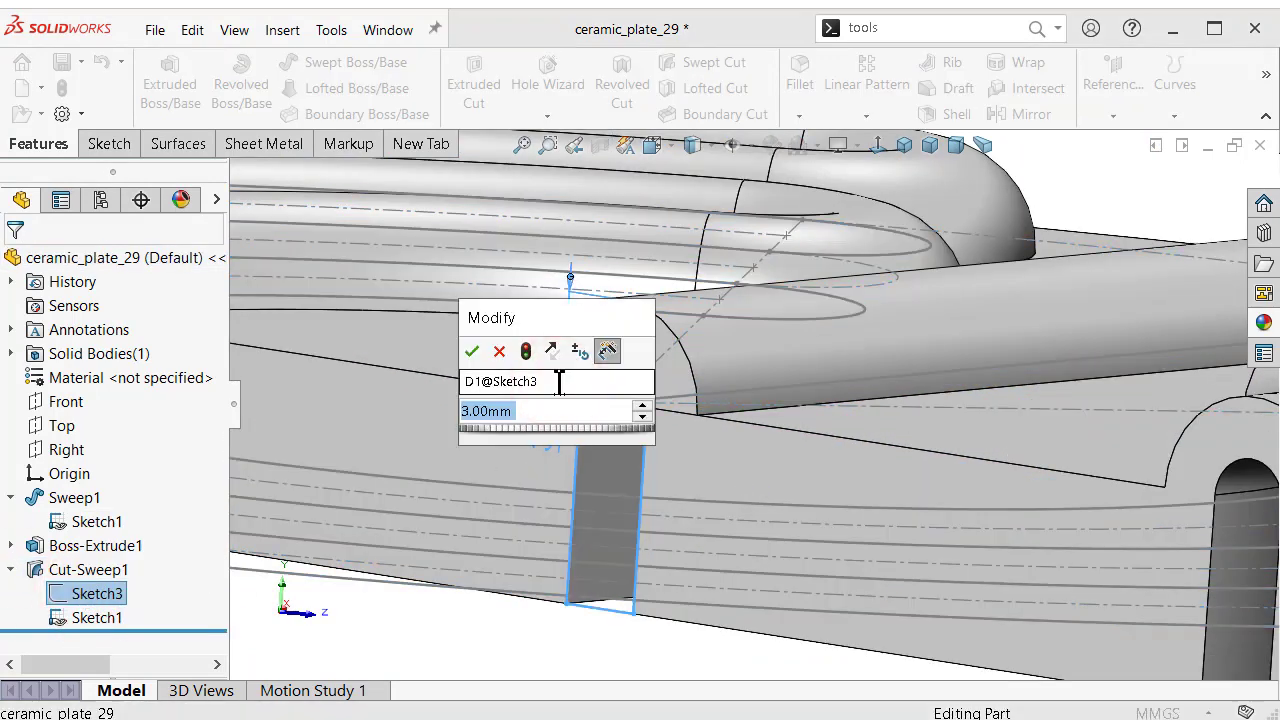
text(2)
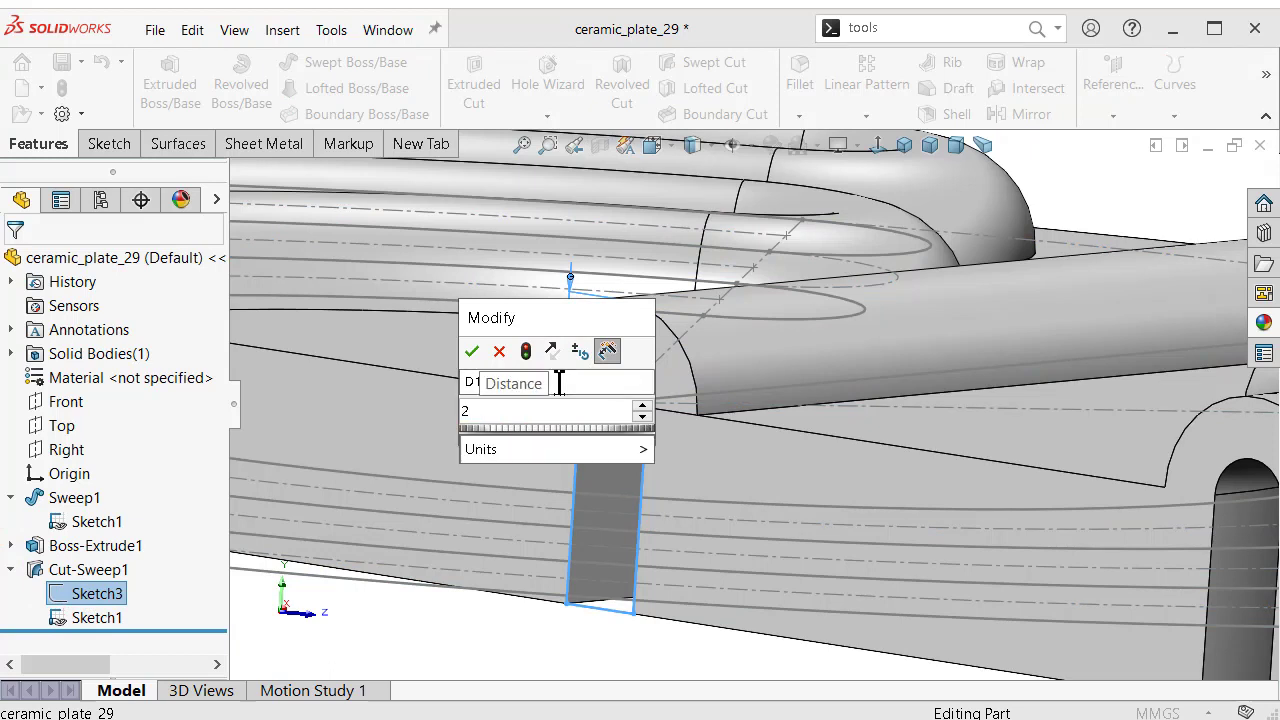
text(.25)
key(Return)
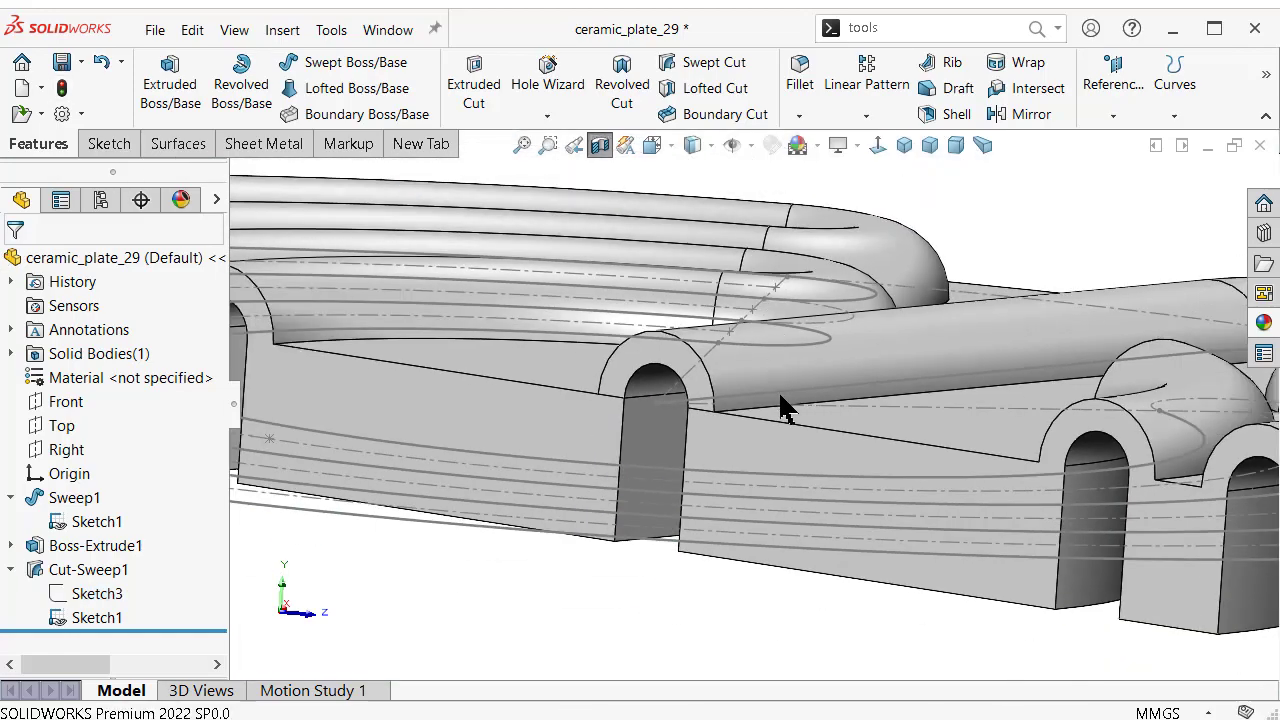
mouse_move(780, 396)
middle_down()
mouse_move(825, 360)
mouse_move(829, 386)
mouse_move(852, 240)
mouse_move(777, 428)
mouse_move(651, 474)
mouse_move(573, 333)
middle_up()
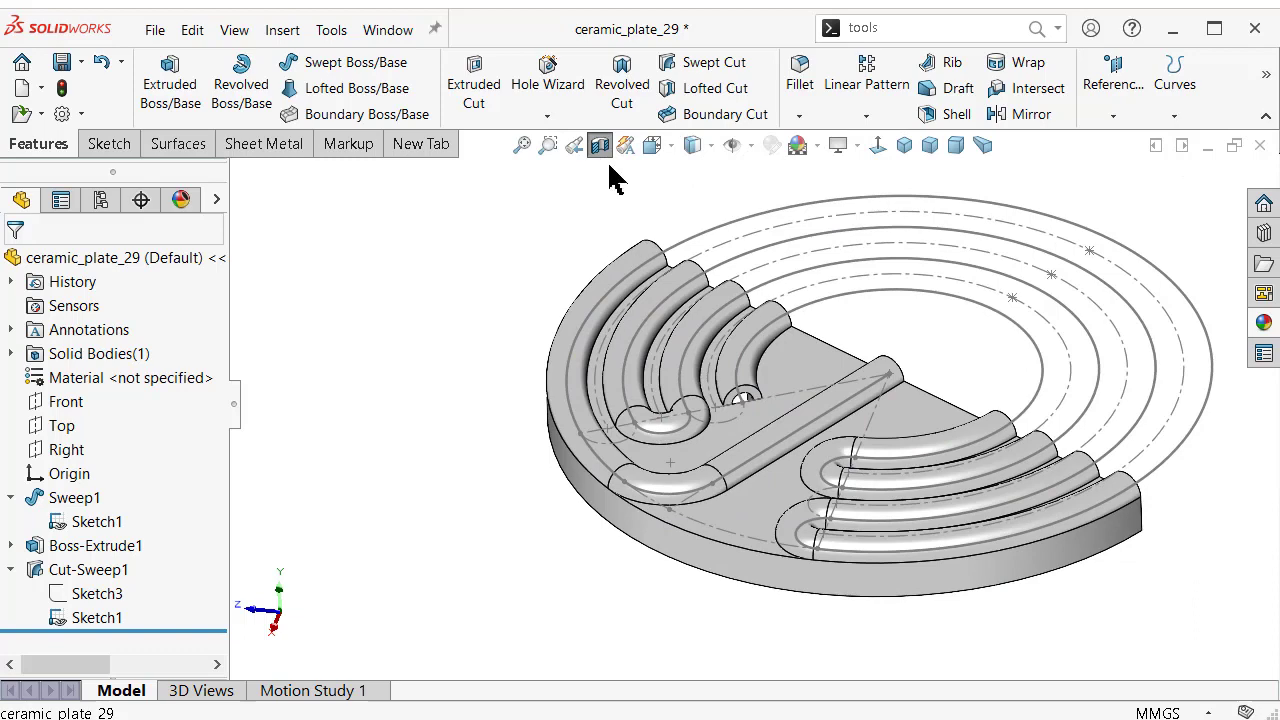
Sketch a quarter-arch profile on the straight tube's end face from its converted arc edge and a line.
click(600, 147)
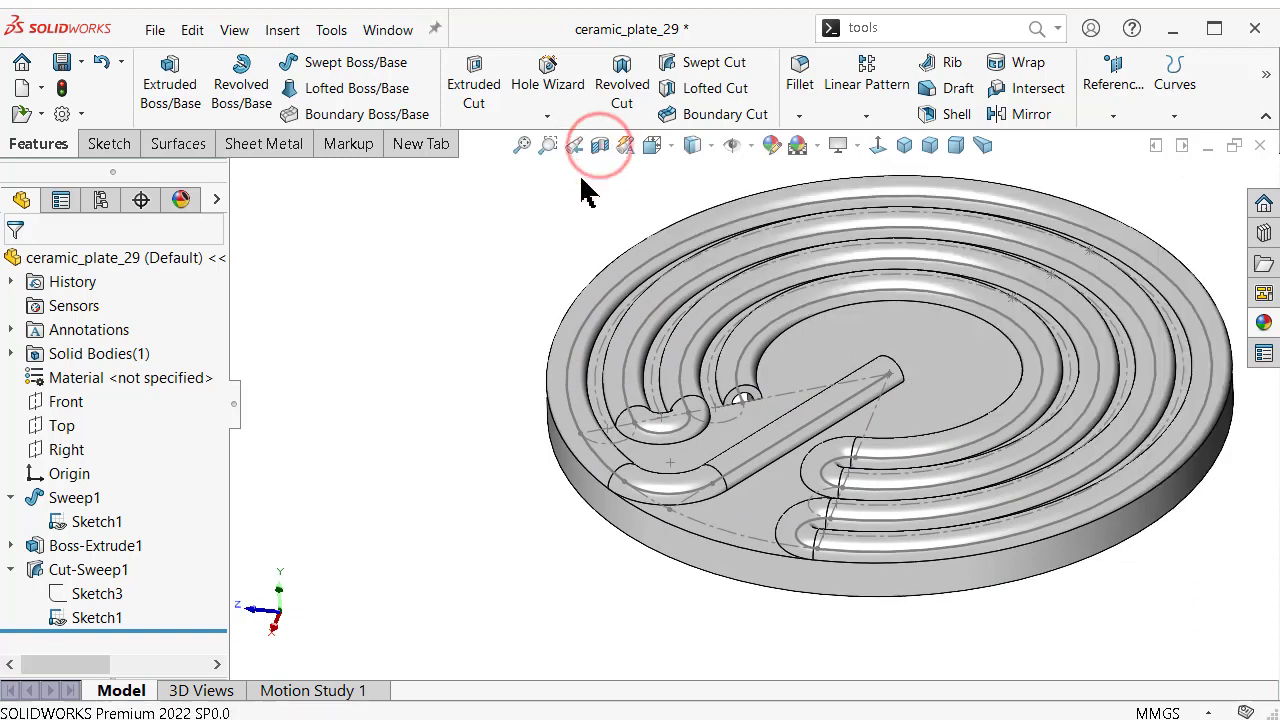
click(796, 396)
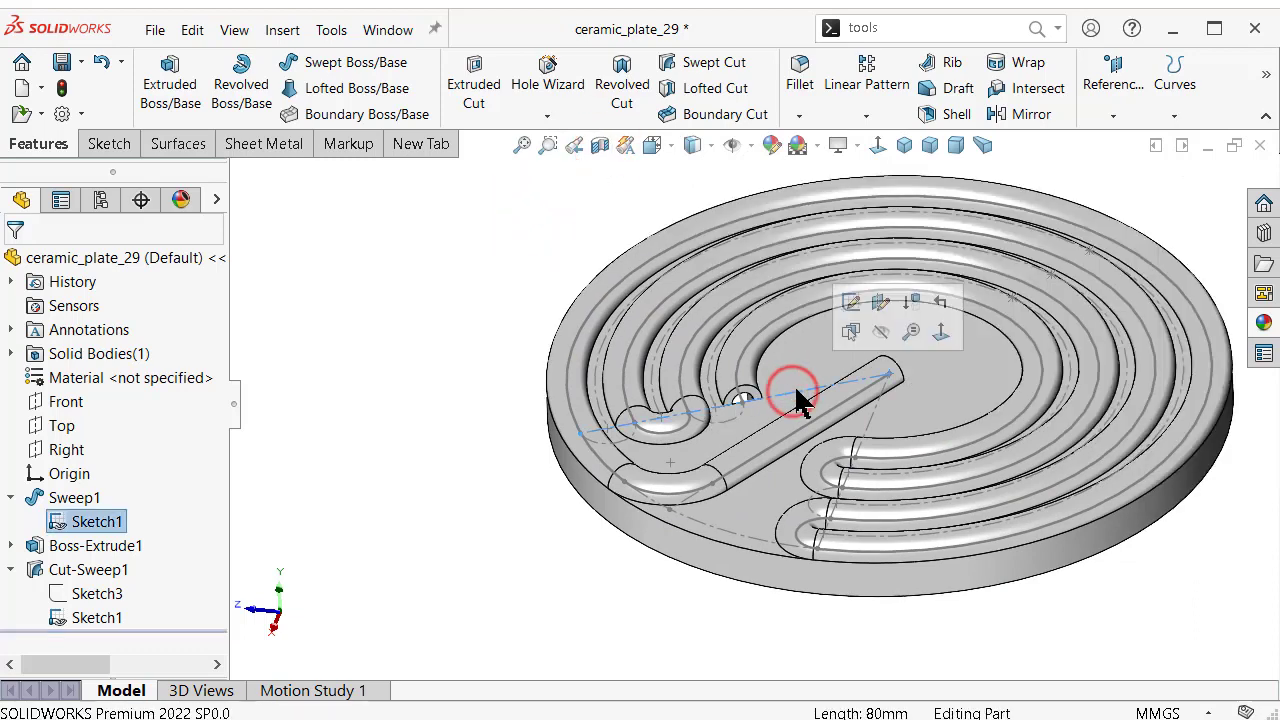
click(850, 331)
click(580, 206)
click(672, 147)
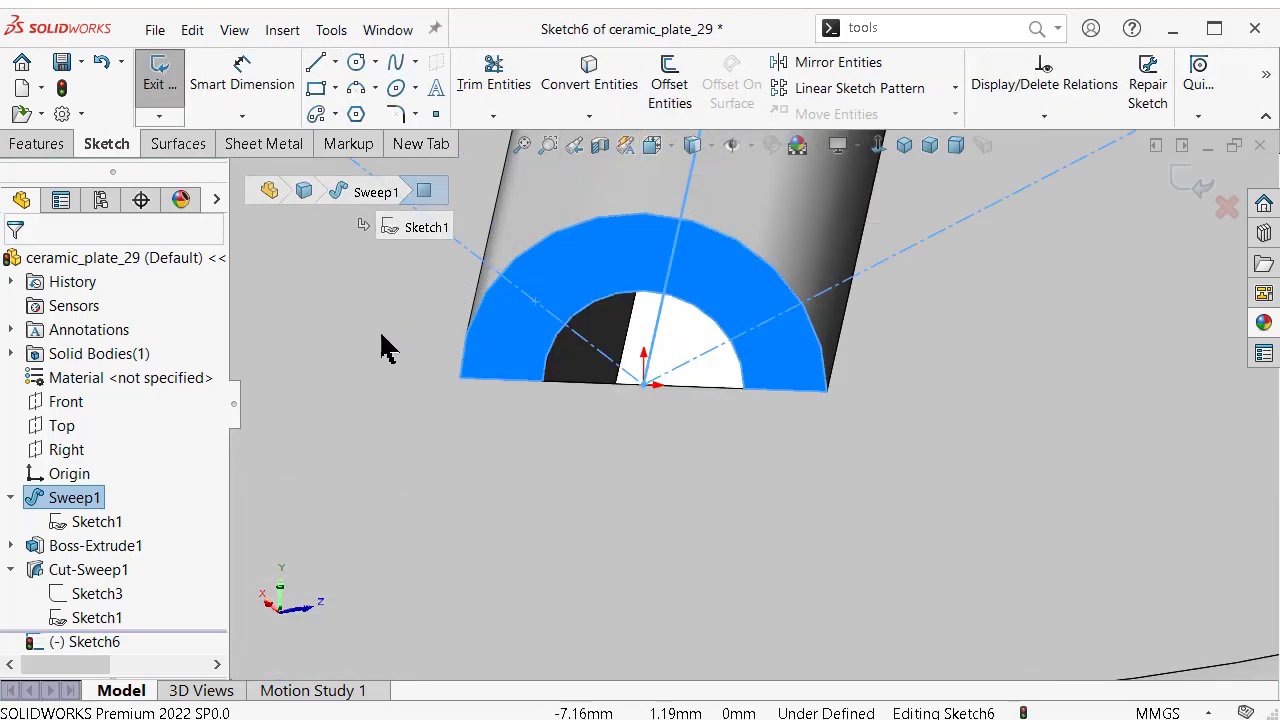
click(399, 303)
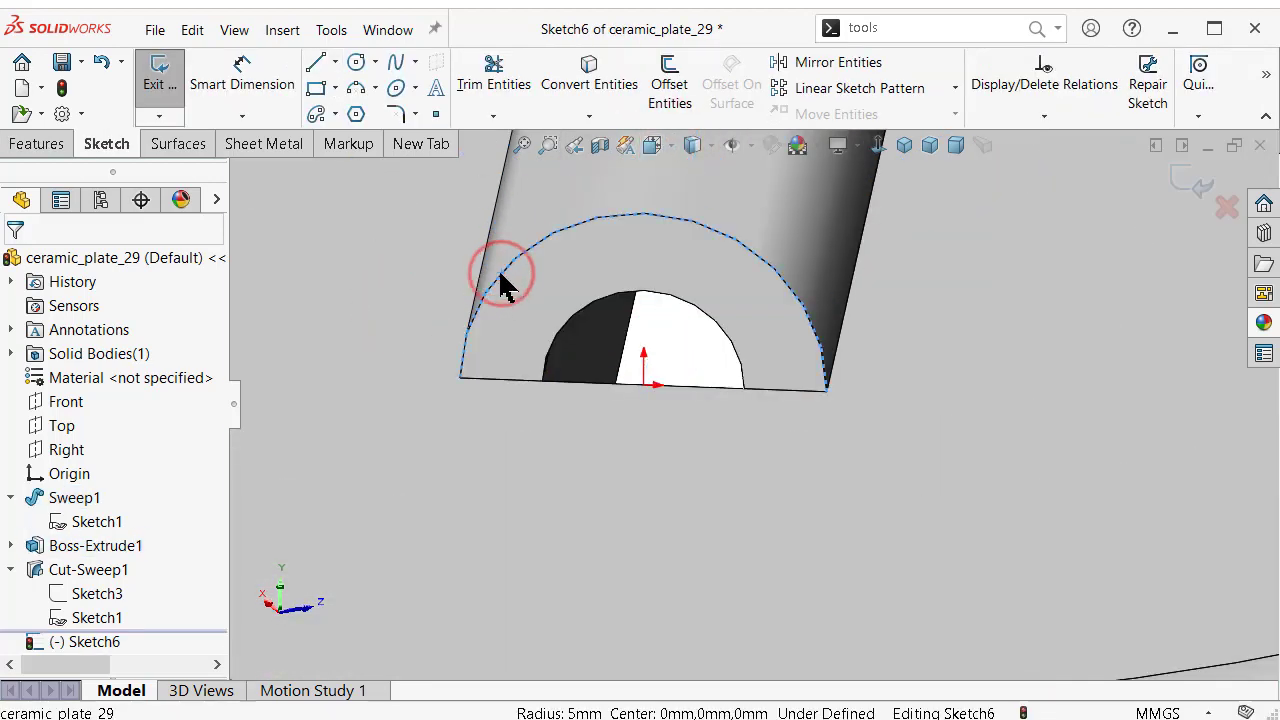
click(597, 84)
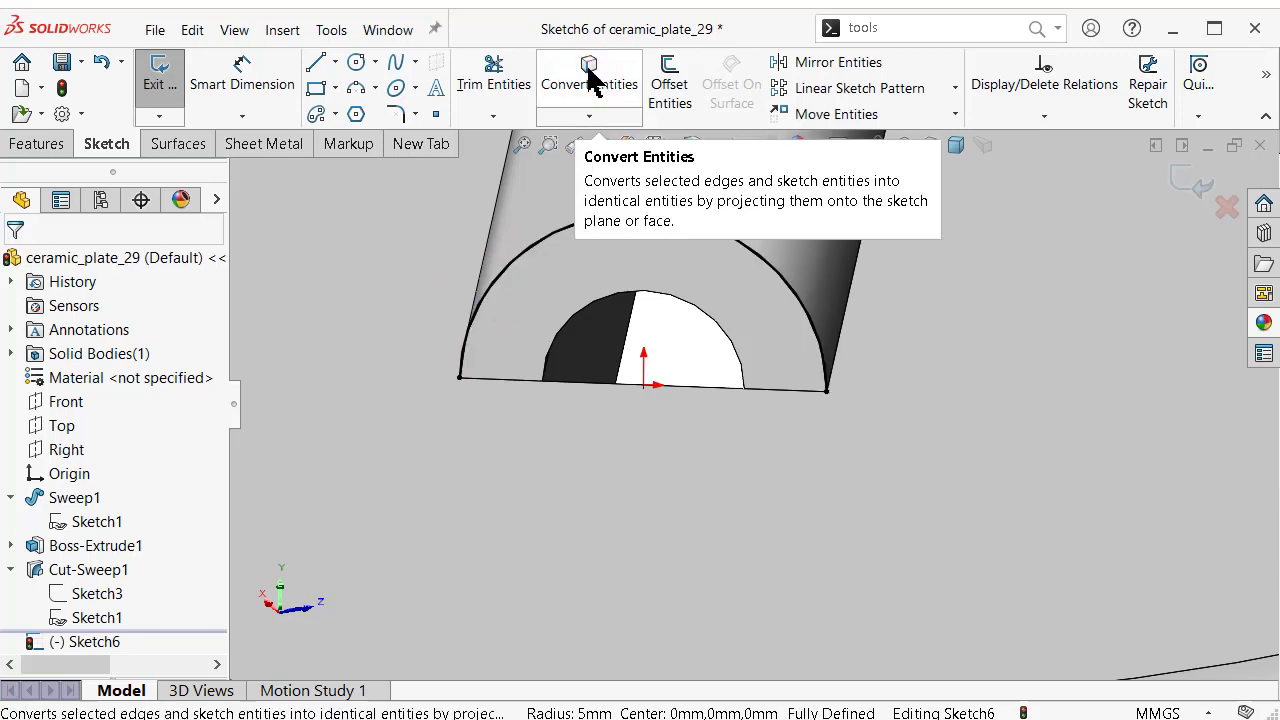
click(316, 64)
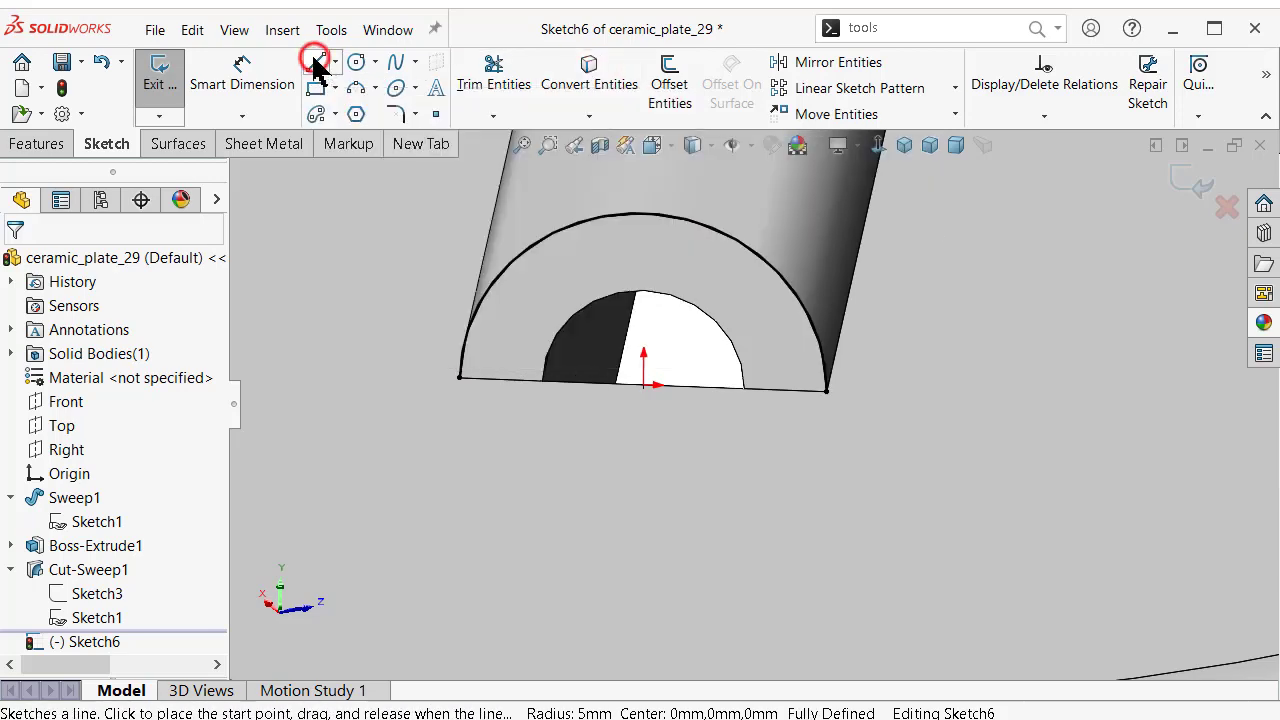
click(643, 215)
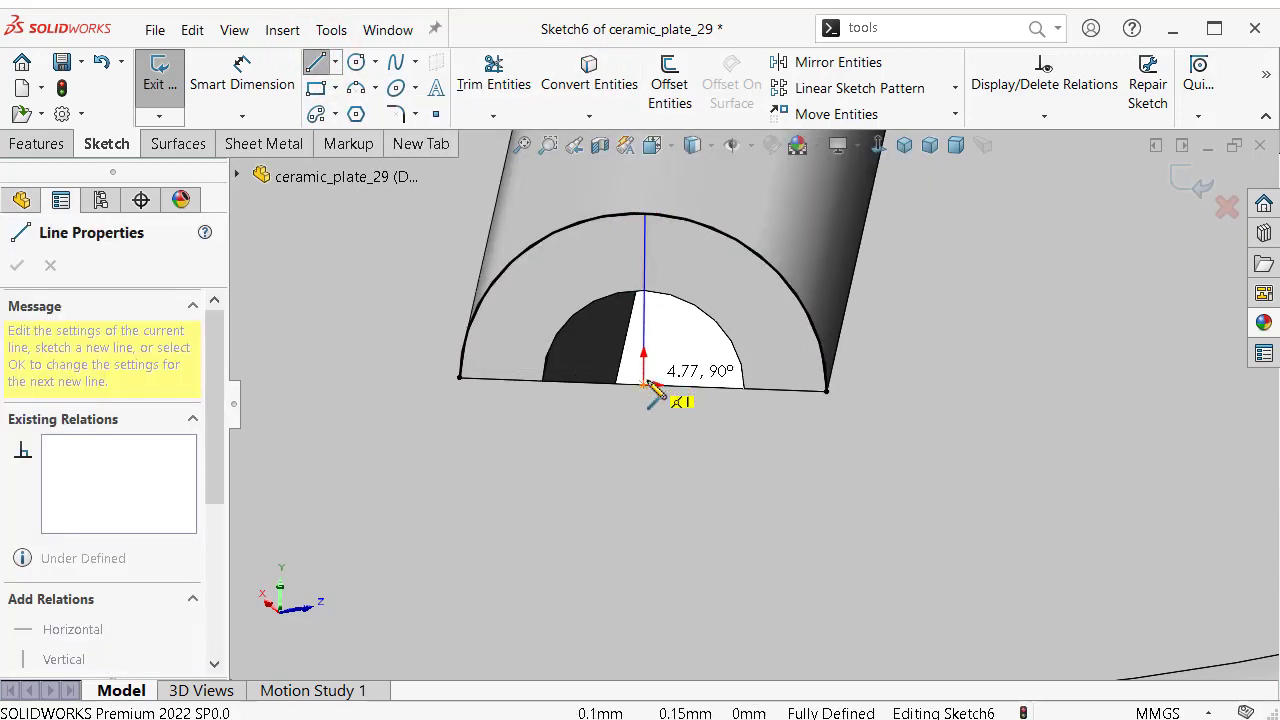
click(460, 380)
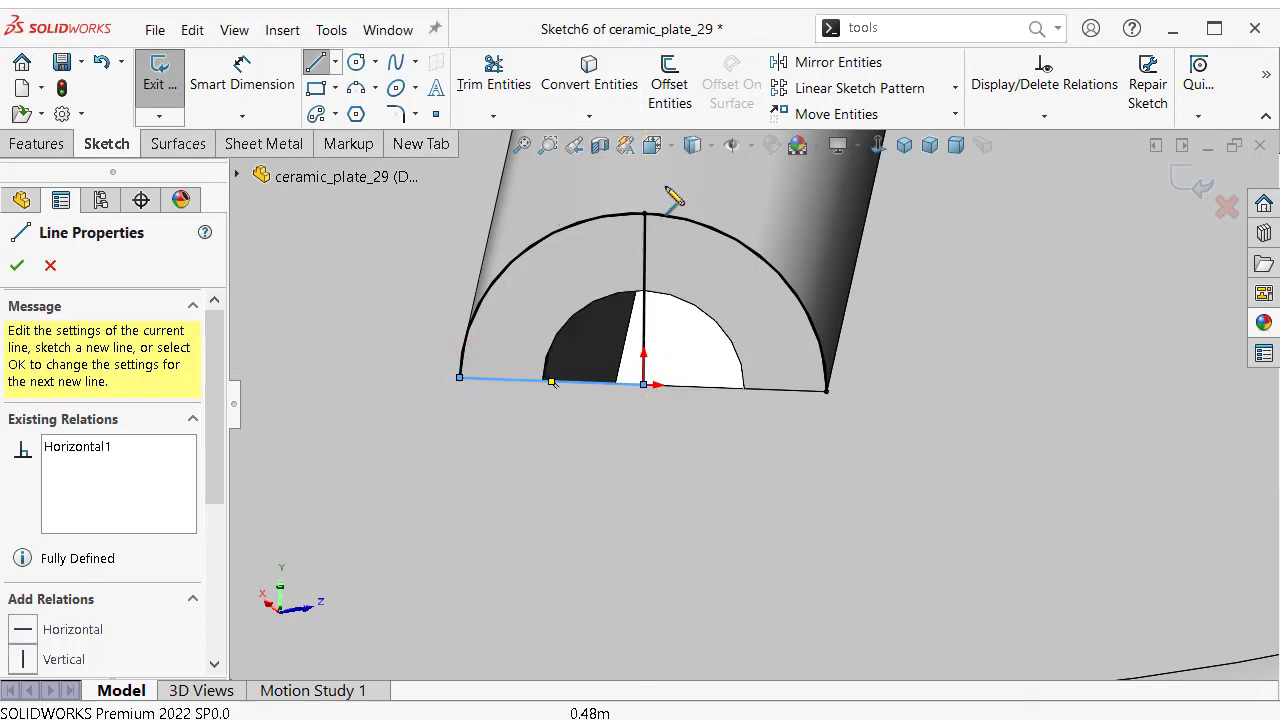
click(495, 80)
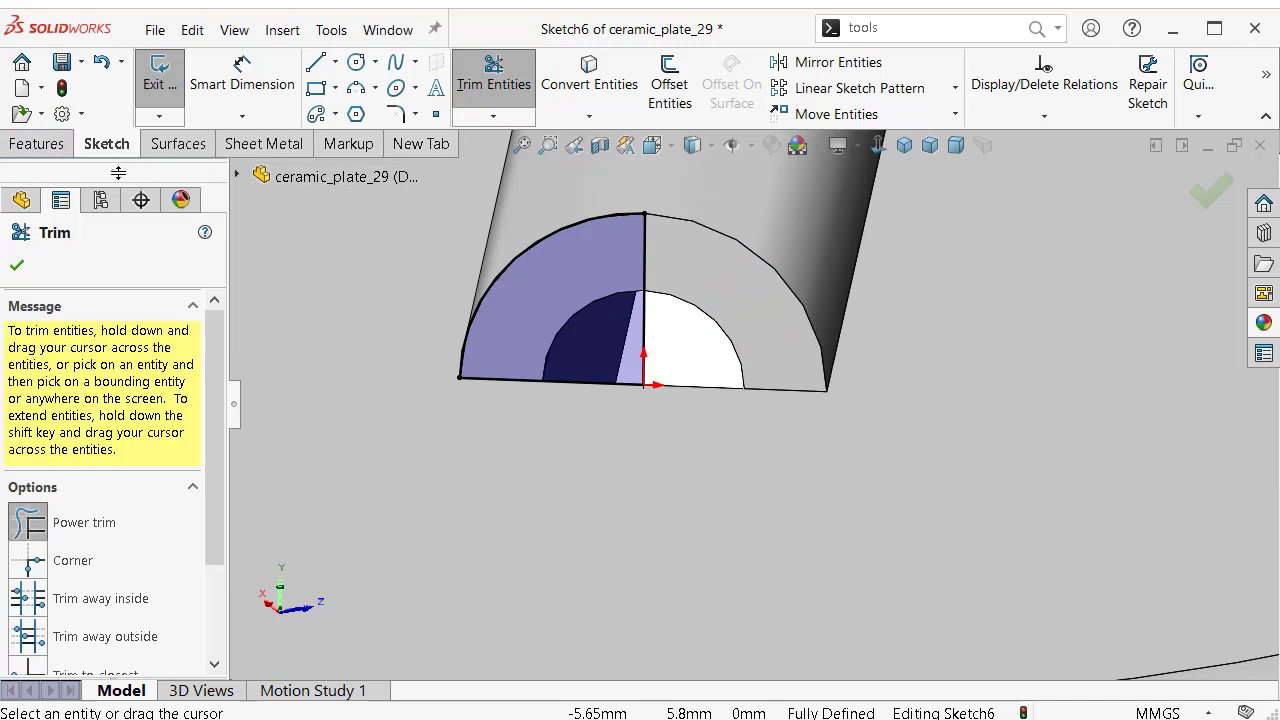
Revolve Sketch6 360° about its vertical line to form the Revolve2 dome cap.
click(45, 145)
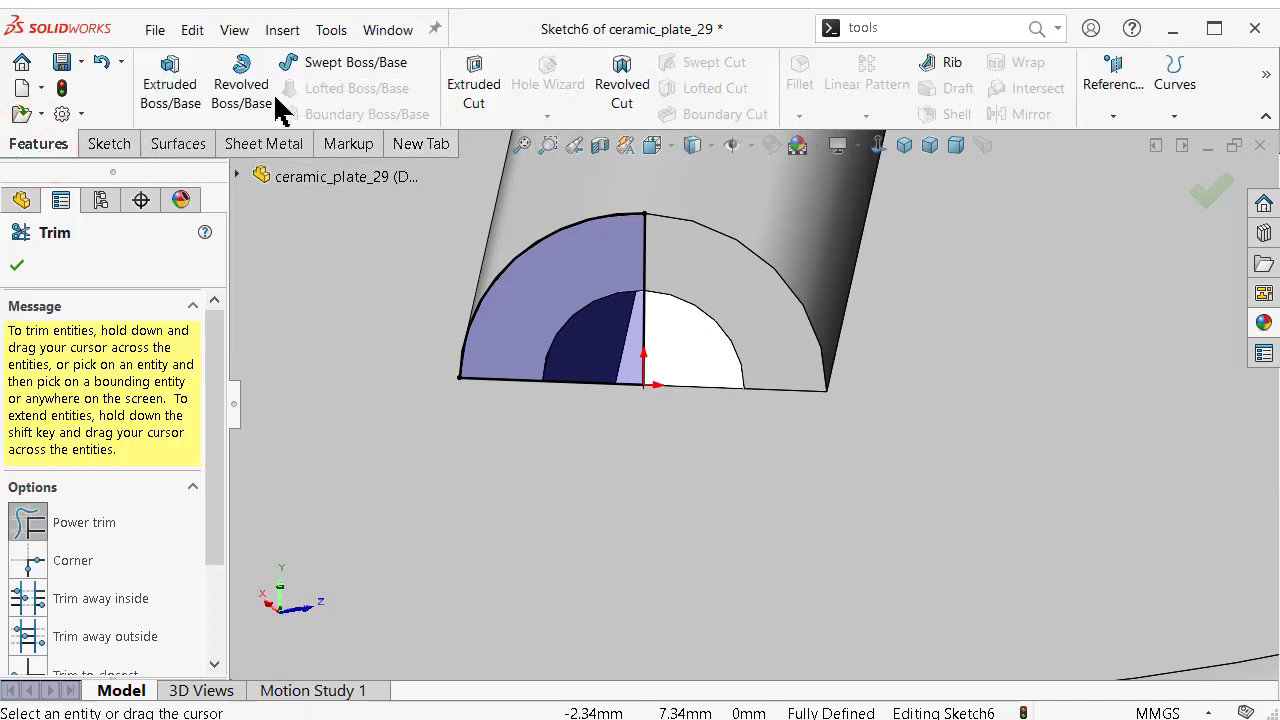
click(243, 88)
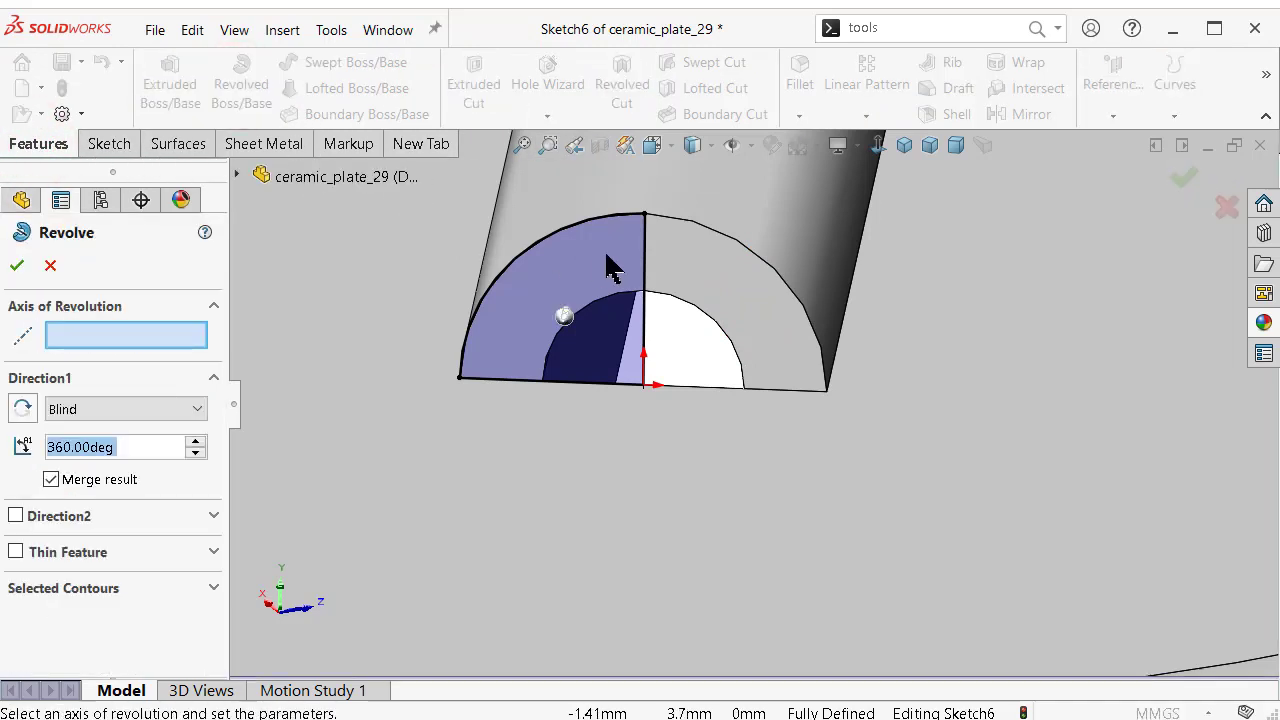
click(643, 245)
key(Return)
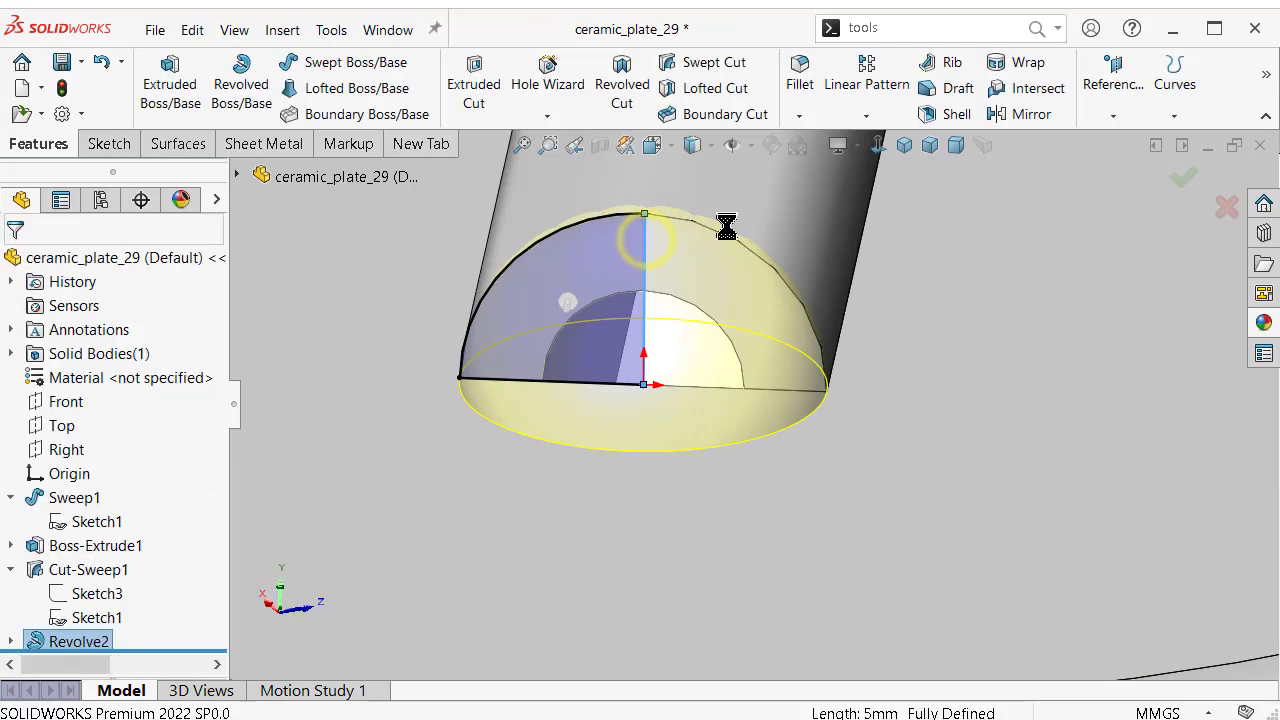
scroll(728, 238, up, 5)
middle_drag(757, 243, 888, 277)
scroll(888, 280, down, 5)
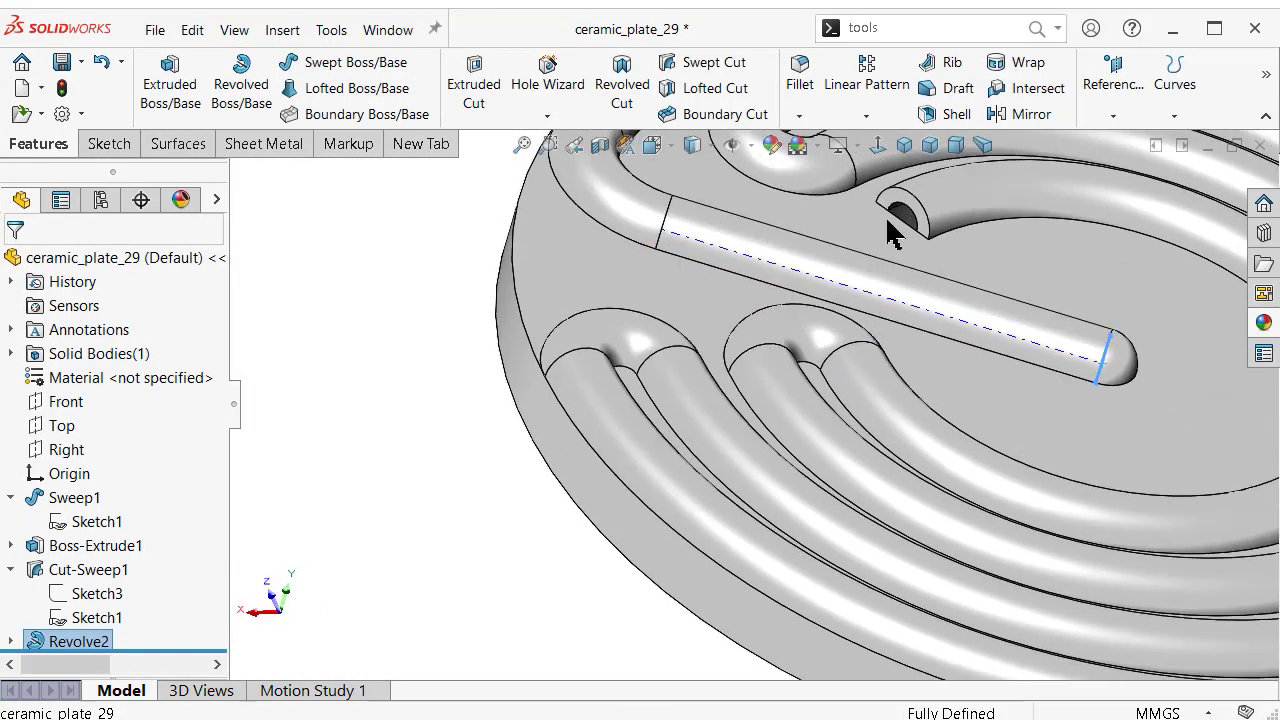
Sketch a quarter-arch profile on the inner tube end face from its converted arc, a line, and trimming.
click(885, 290)
click(926, 214)
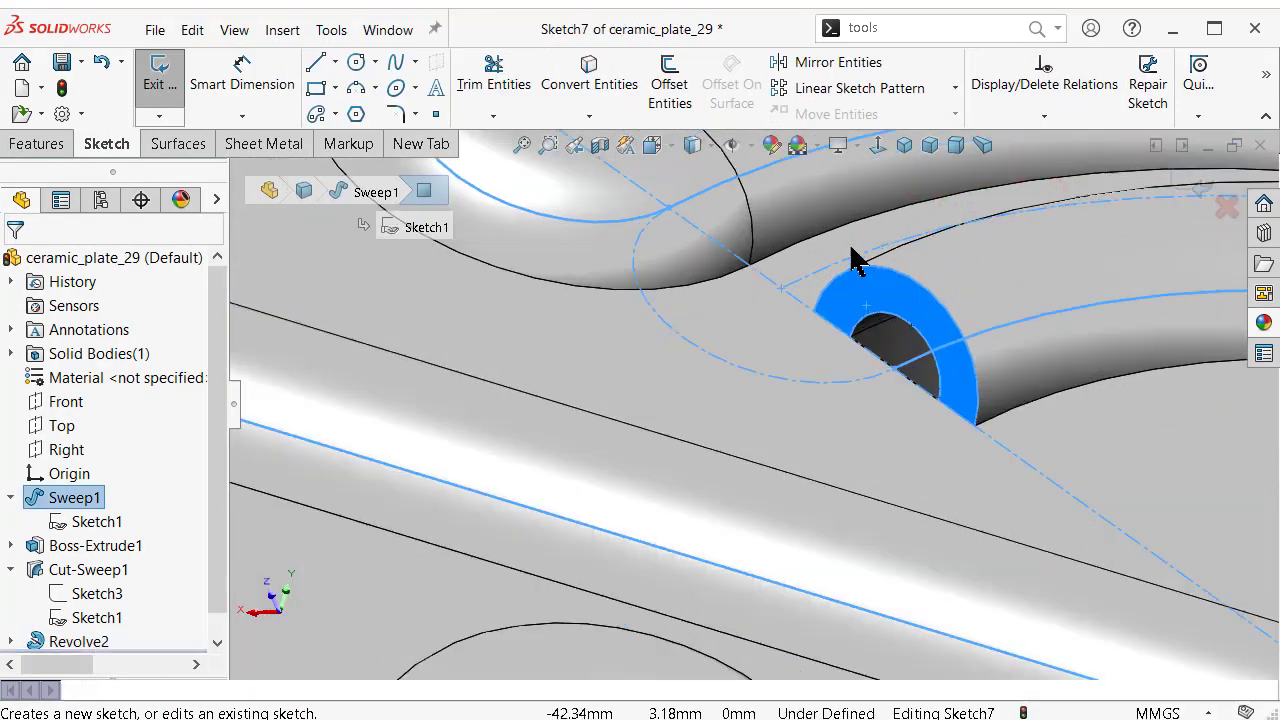
key(Escape)
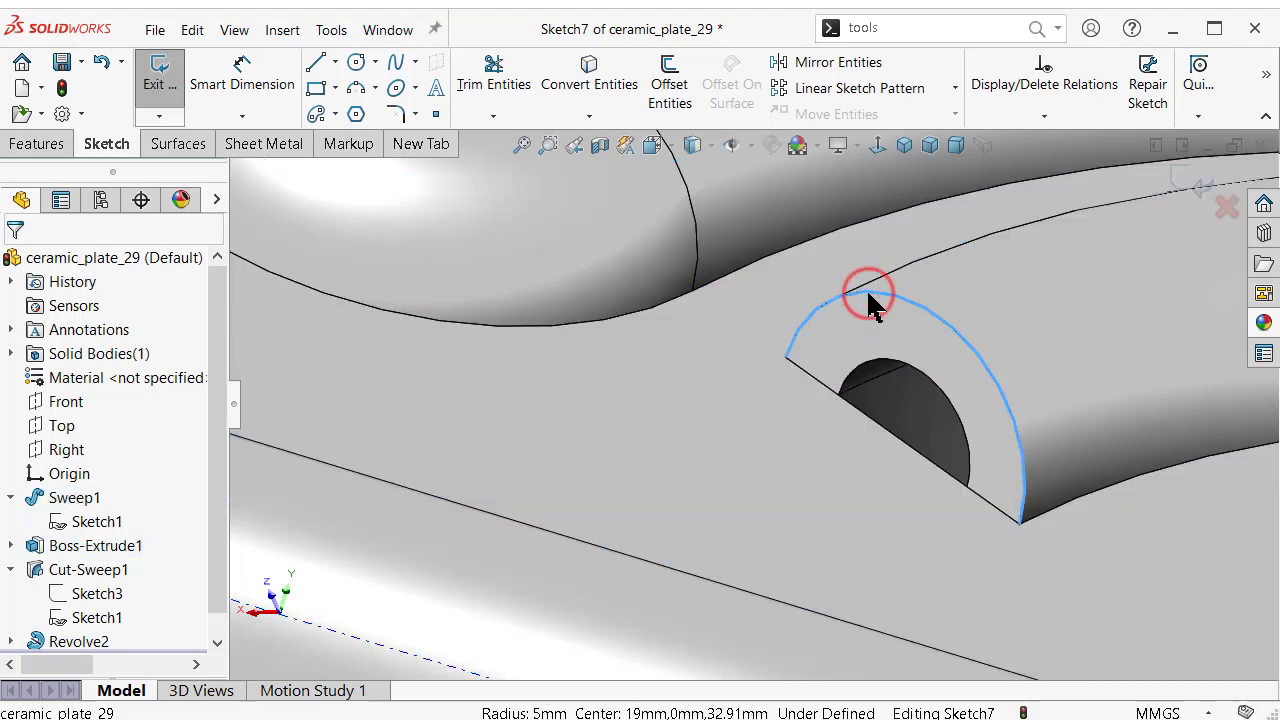
click(580, 90)
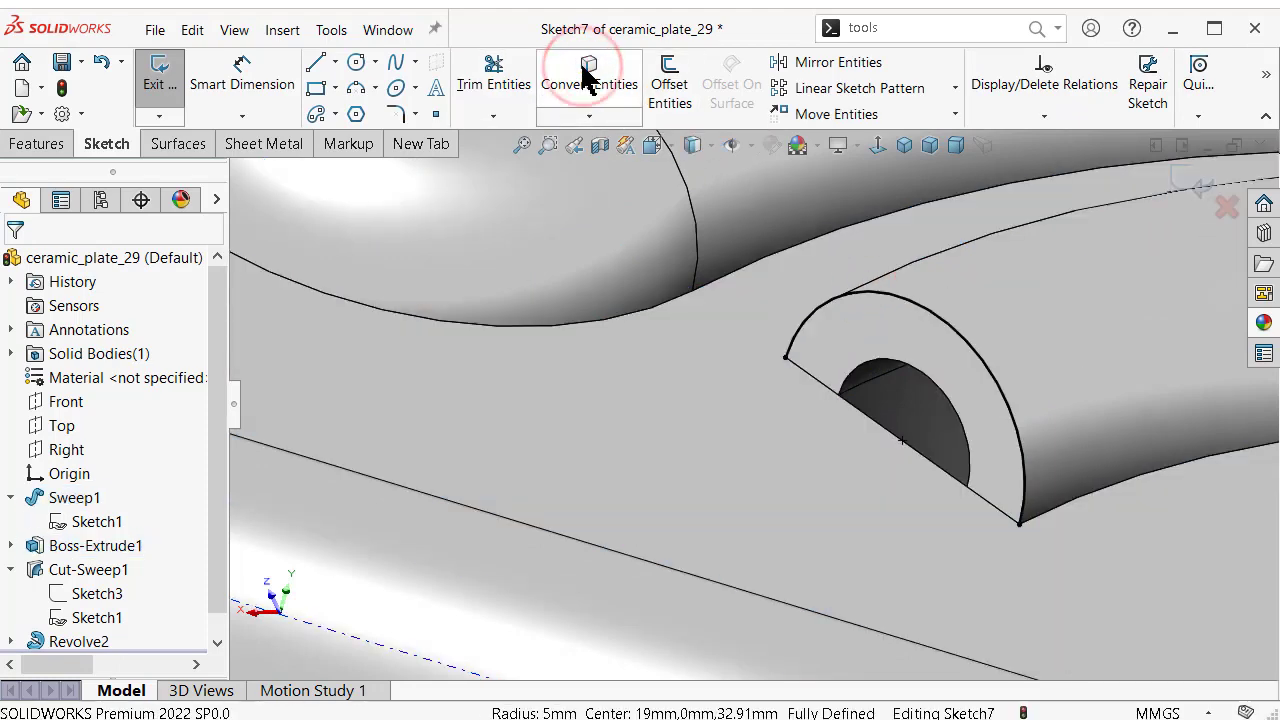
click(316, 62)
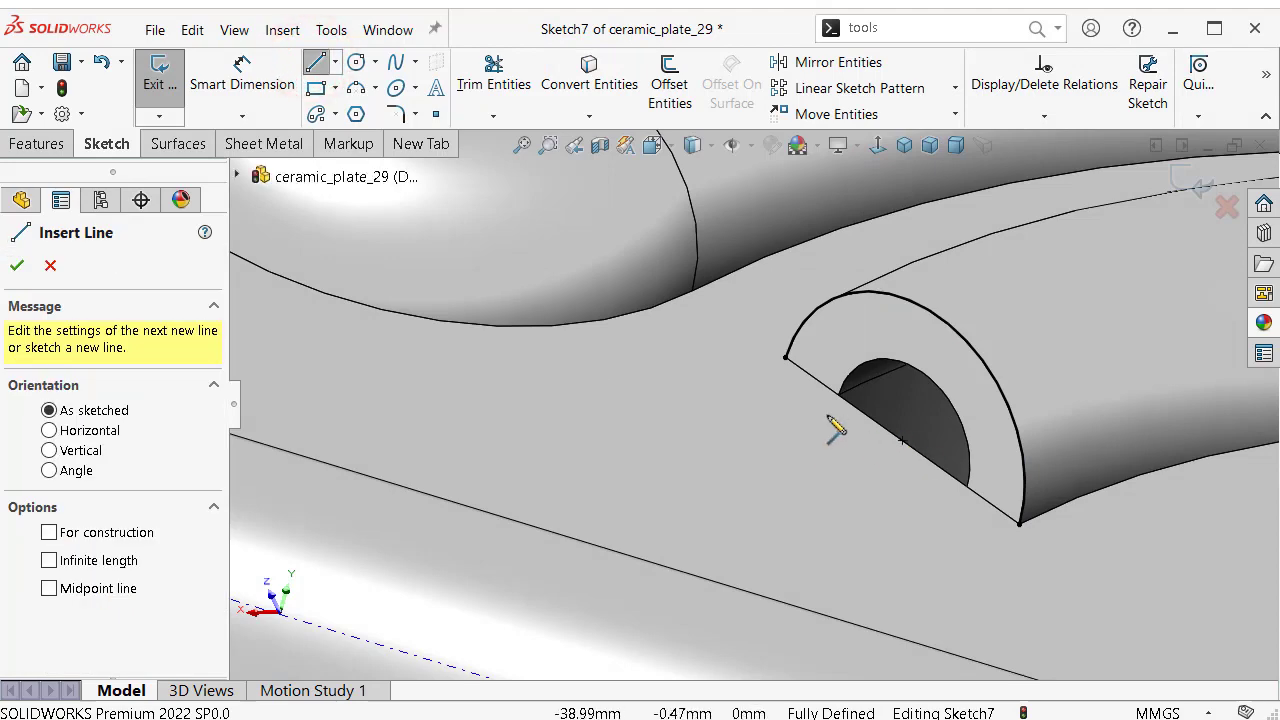
click(786, 358)
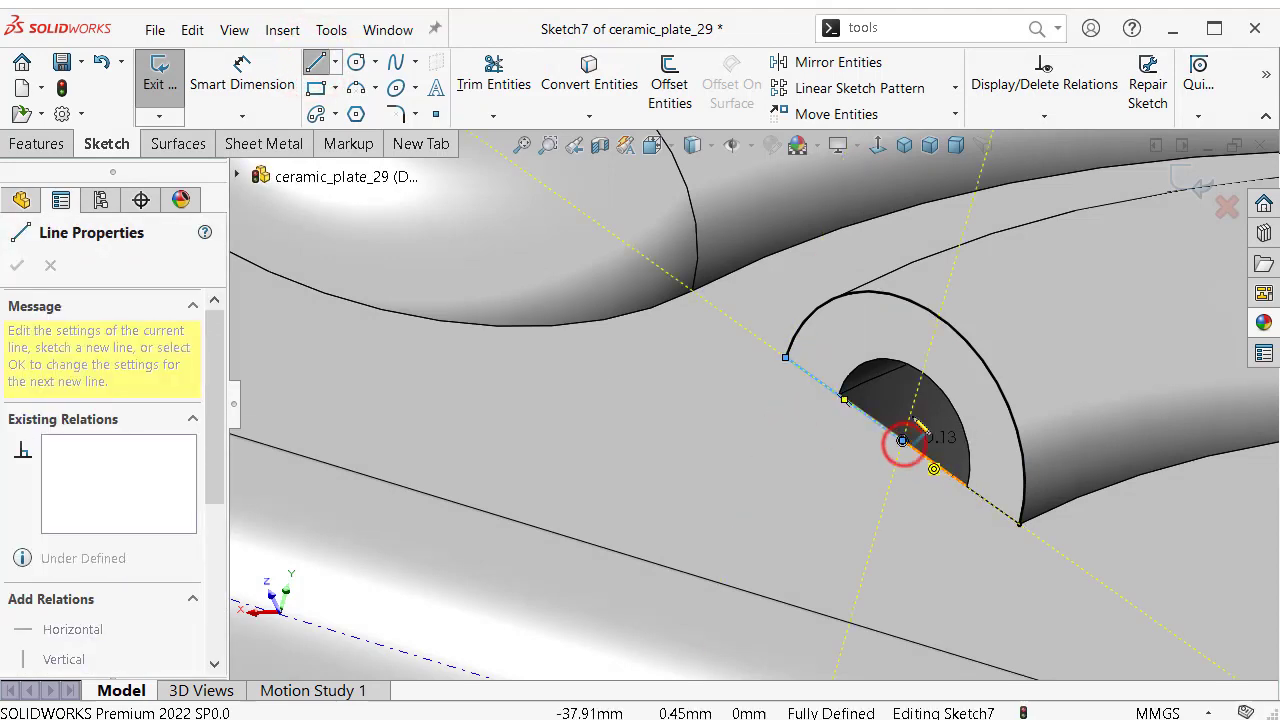
click(938, 318)
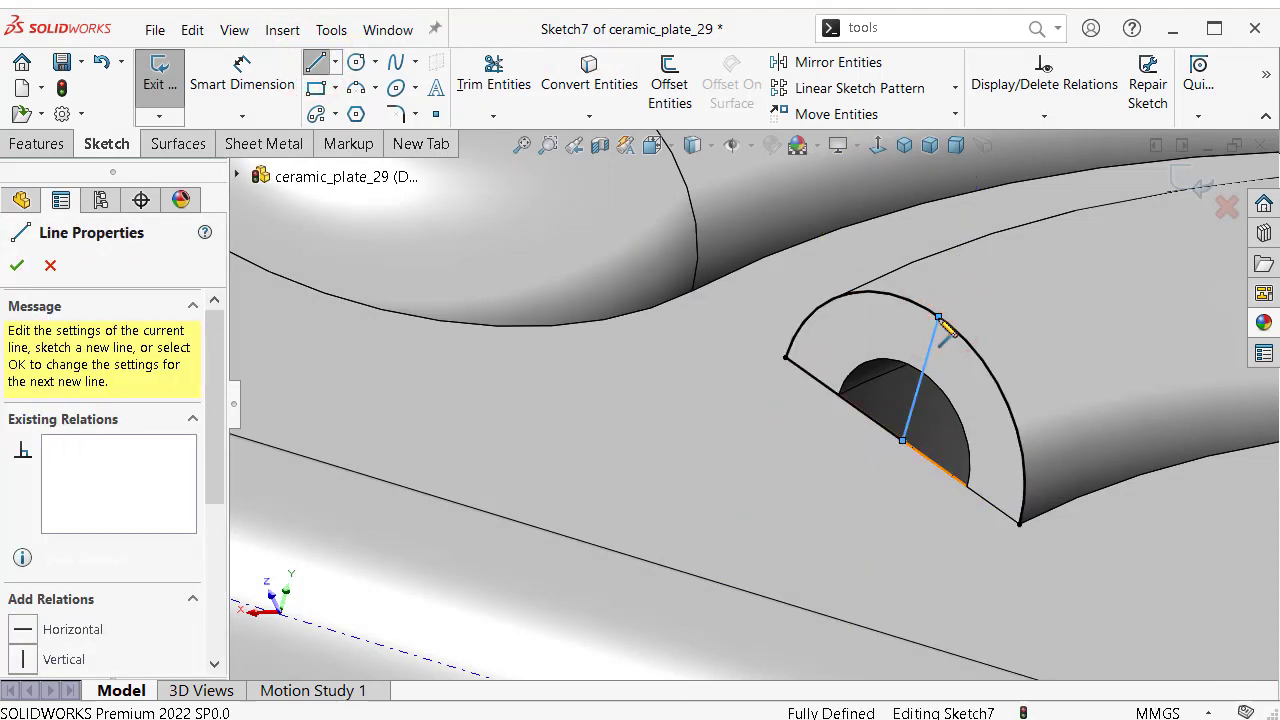
key(Escape)
click(518, 80)
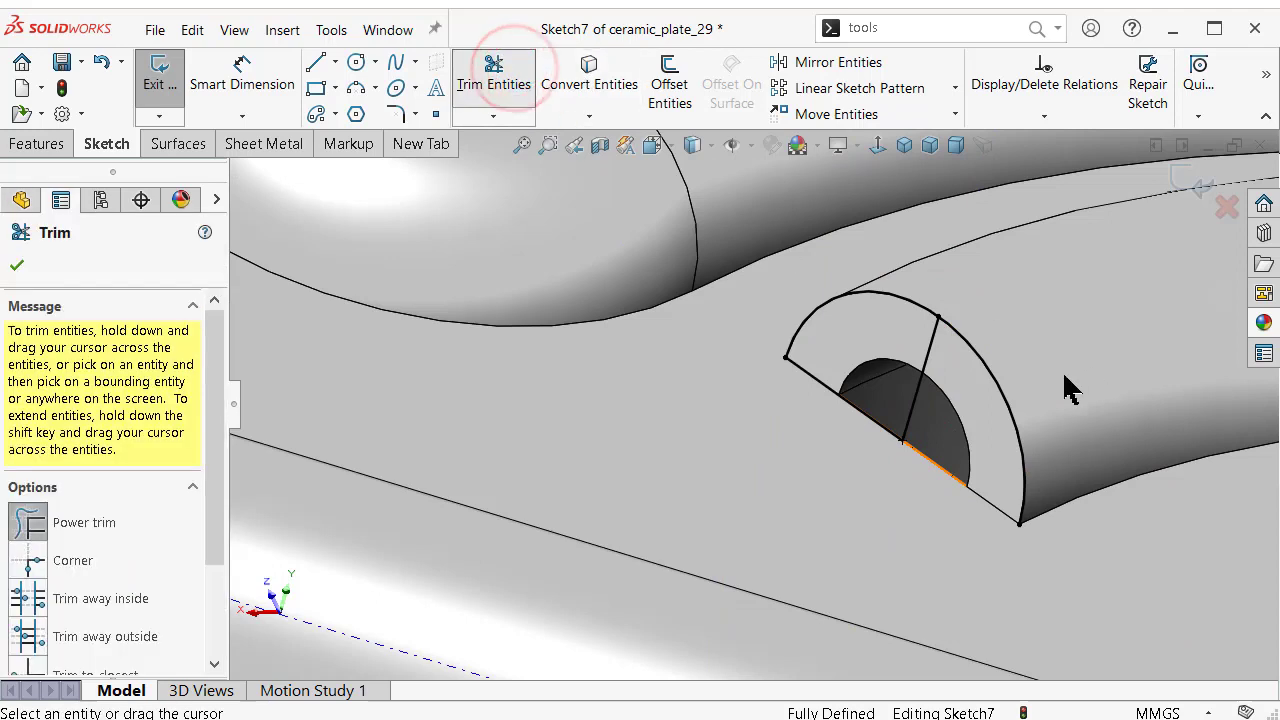
drag(994, 386, 1030, 396)
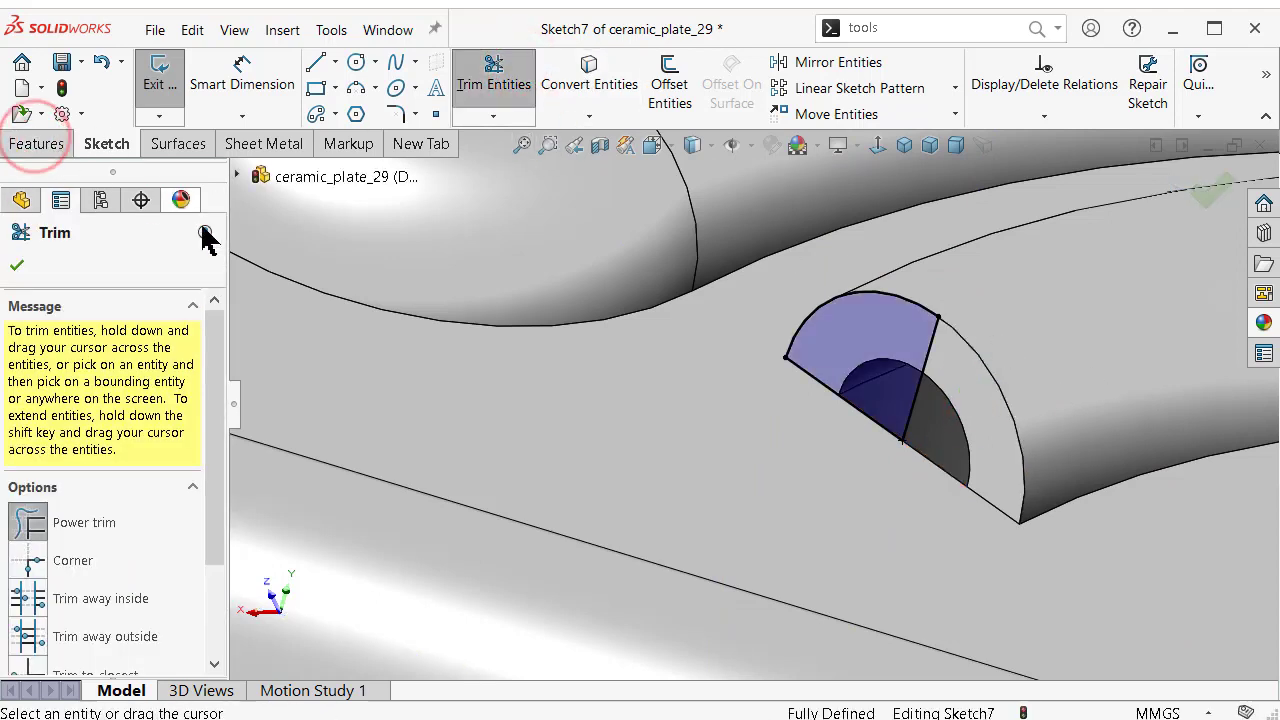
Revolve Sketch7 360° about Line2 to dome-cap the inner tube end.
click(42, 145)
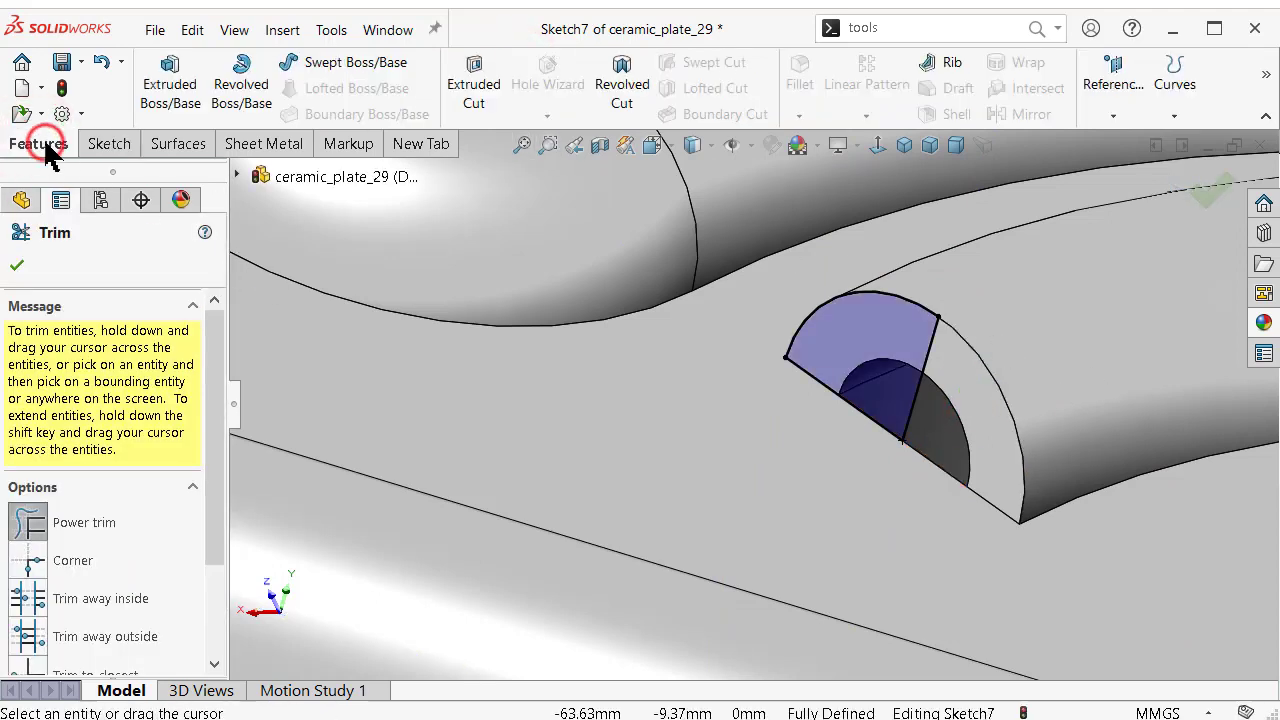
click(241, 90)
click(917, 406)
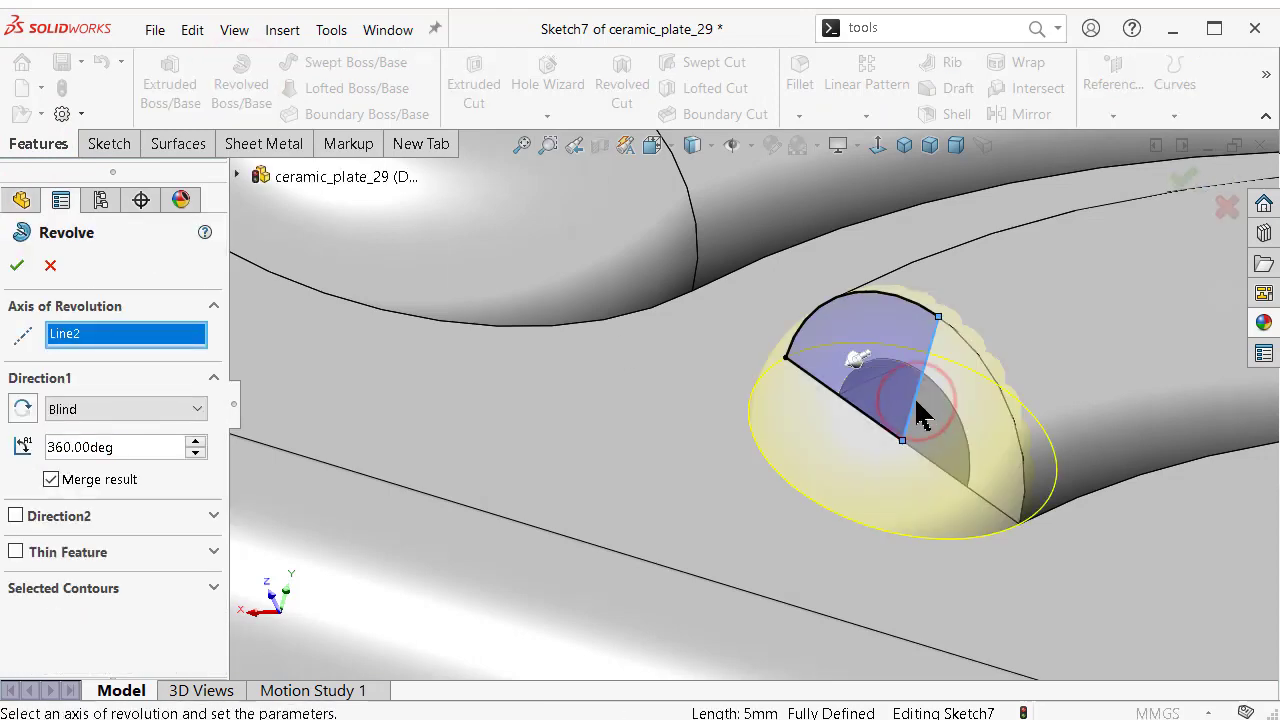
right_click(917, 400)
scroll(933, 380, up, 5)
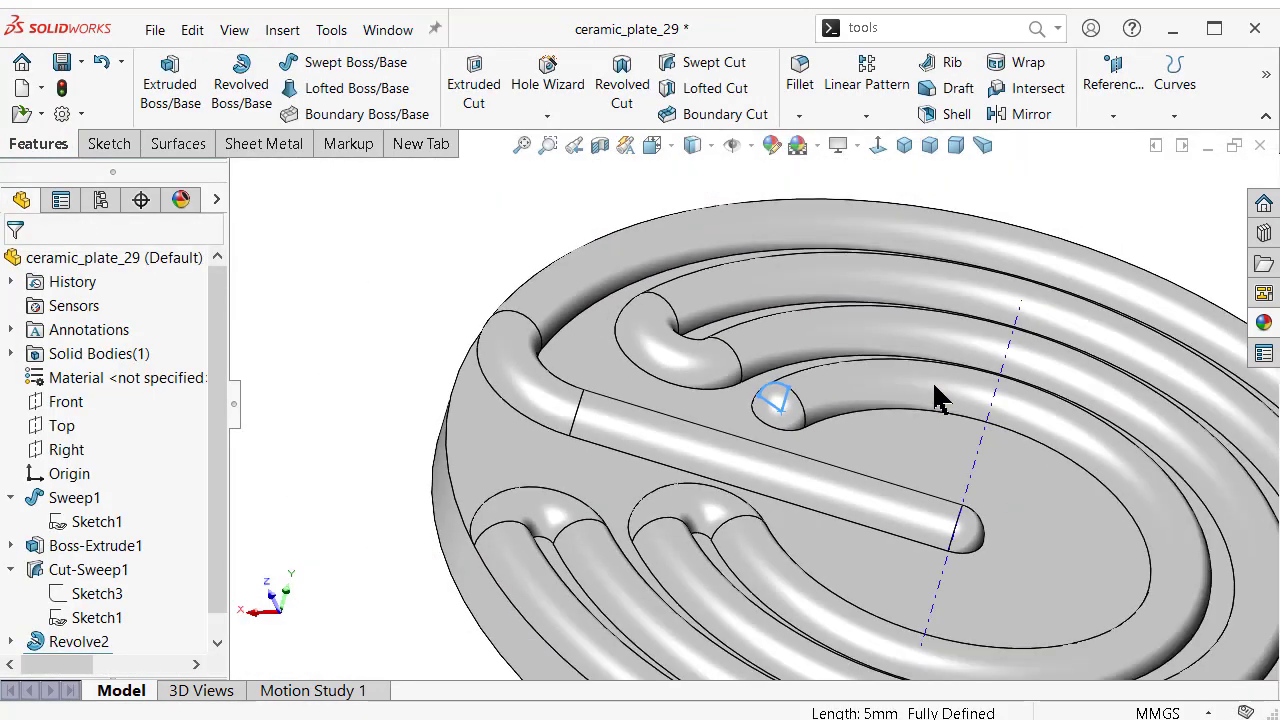
middle_drag(932, 380, 912, 455)
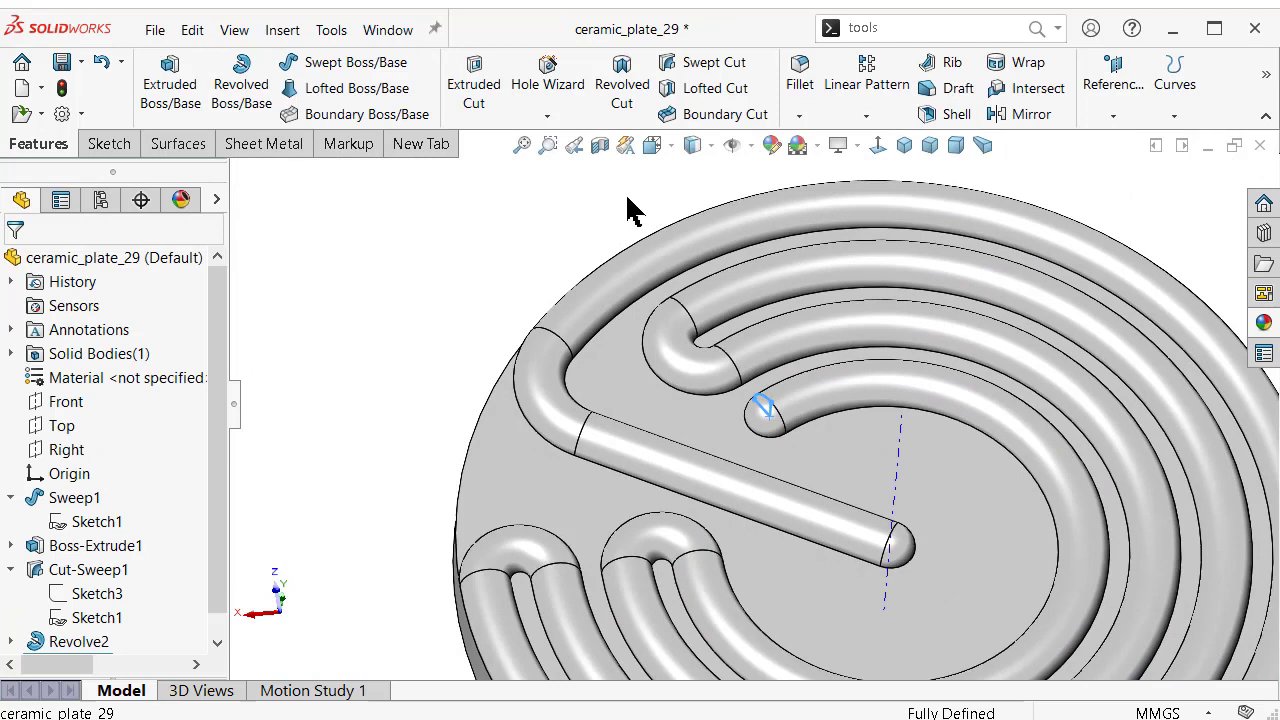
click(801, 82)
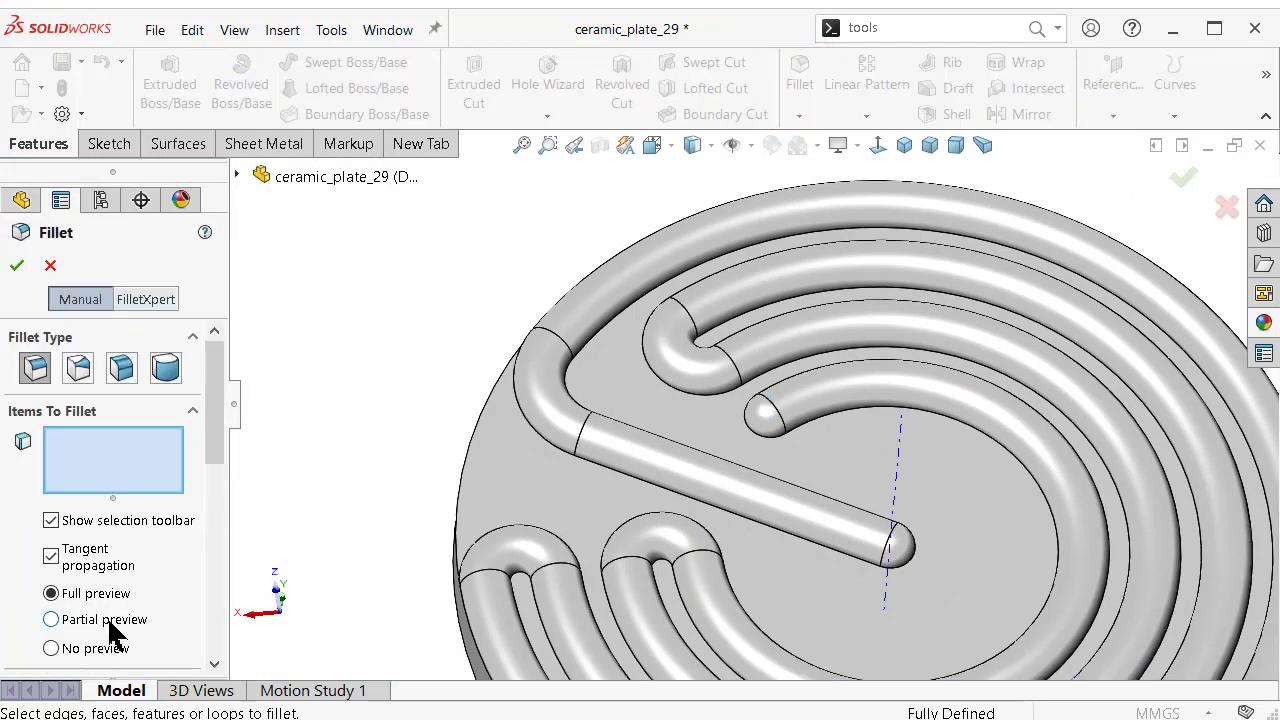
Set the fillet radius to 2 mm and clear the previously selected items.
drag(214, 420, 238, 545)
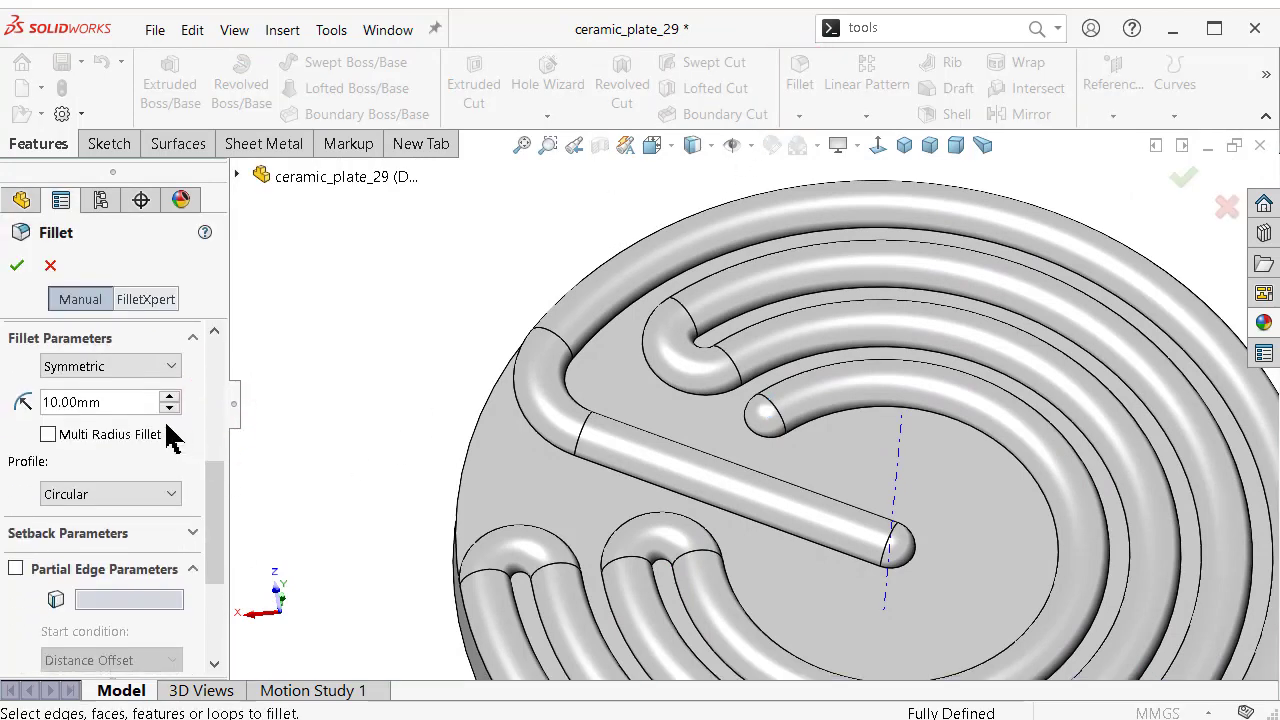
text(2)
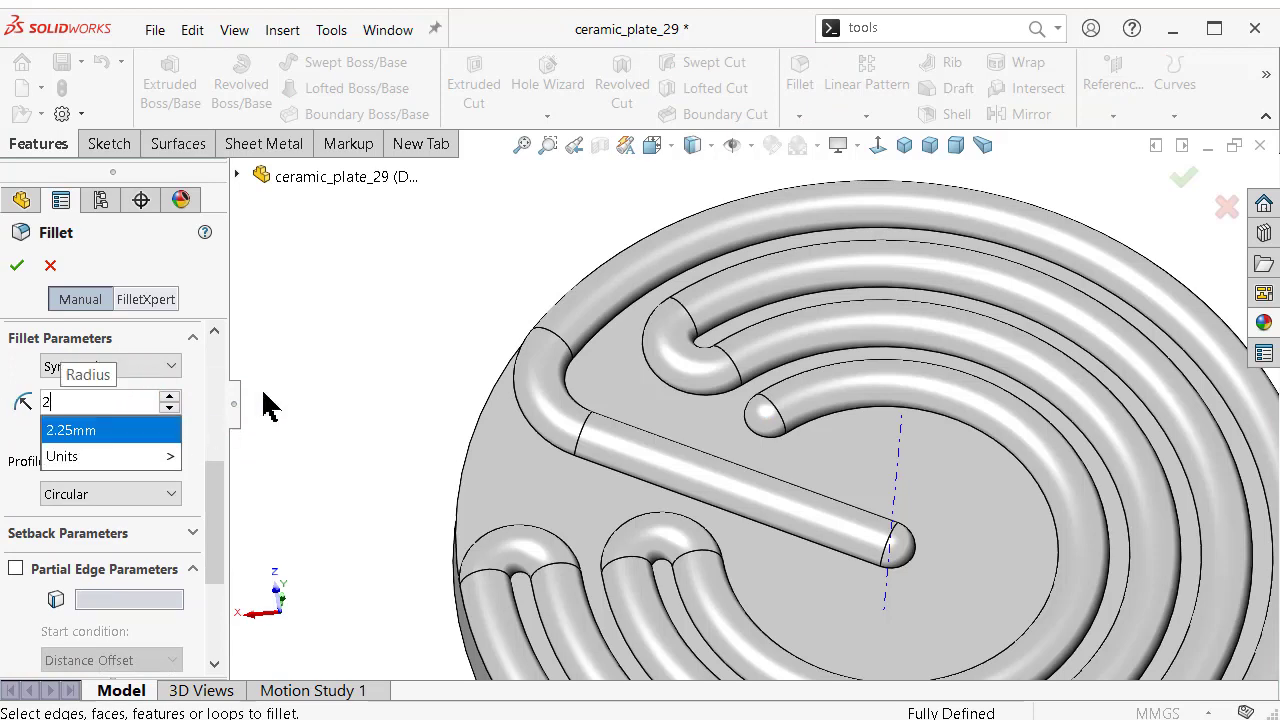
click(362, 273)
click(588, 366)
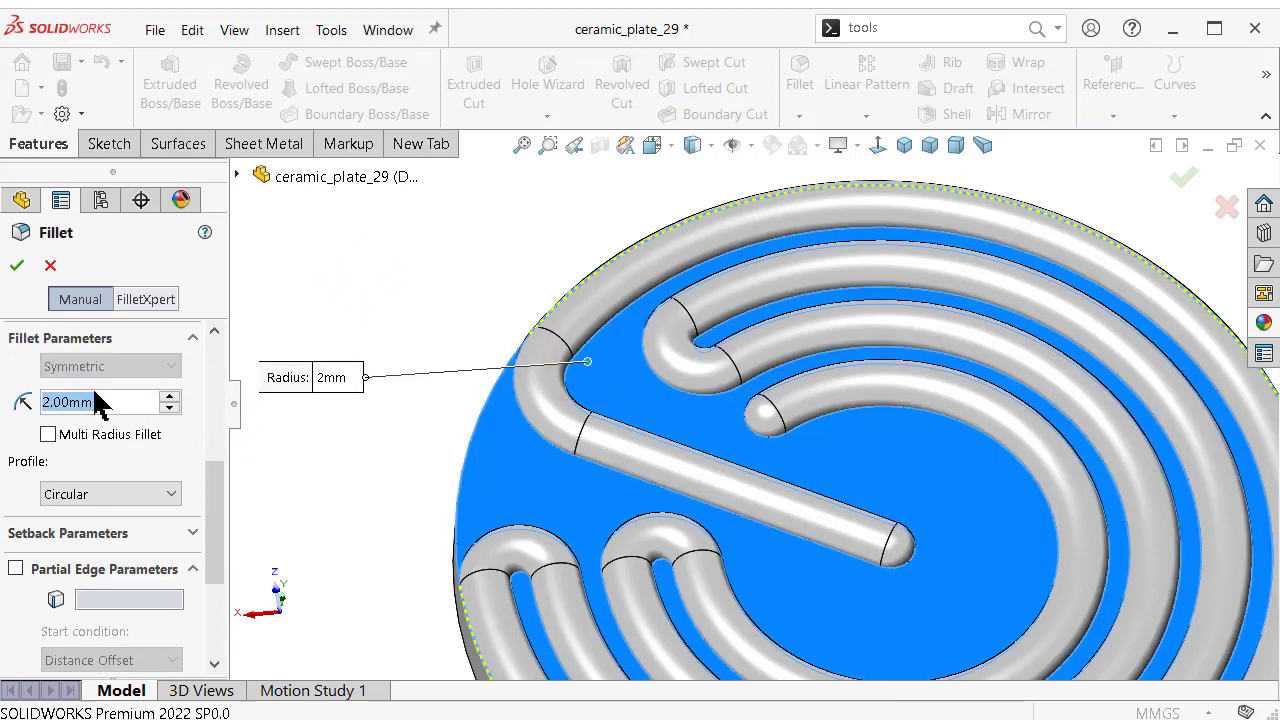
scroll(213, 340, up, 5)
right_click(112, 462)
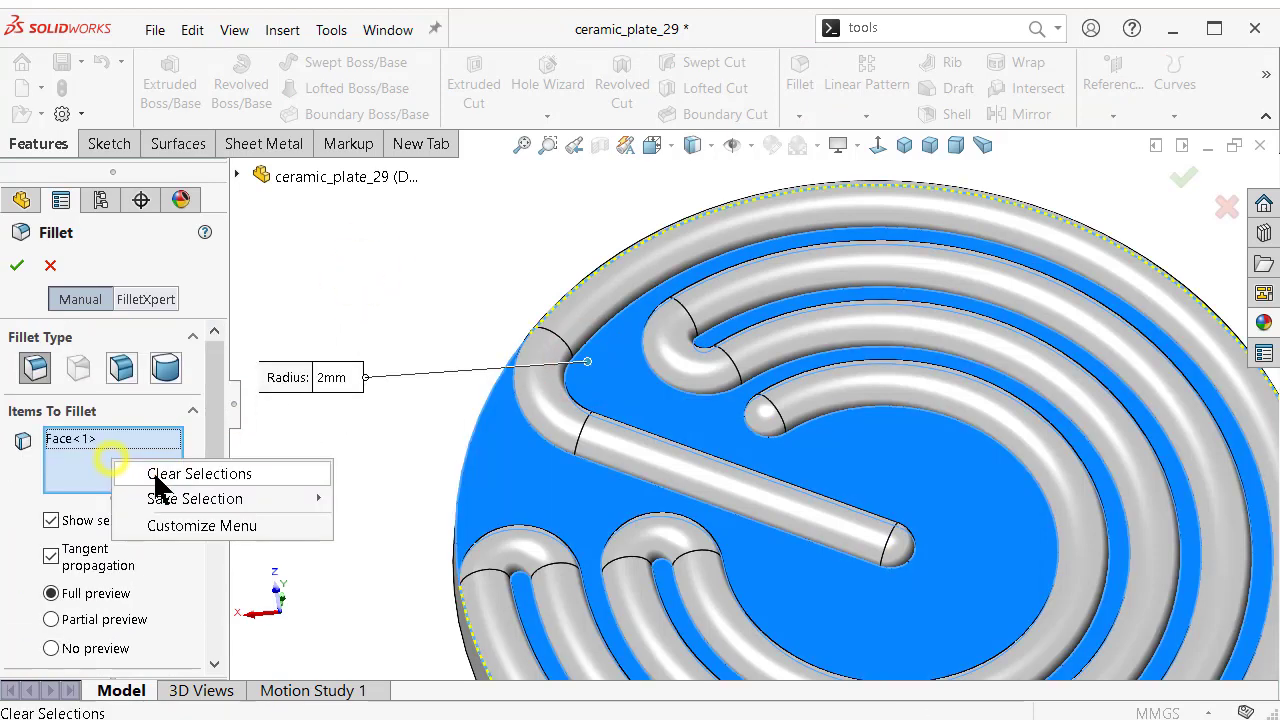
click(170, 474)
Select the tube-end edge and the large plate face, then apply the 2 mm fillet.
scroll(655, 420, down, 5)
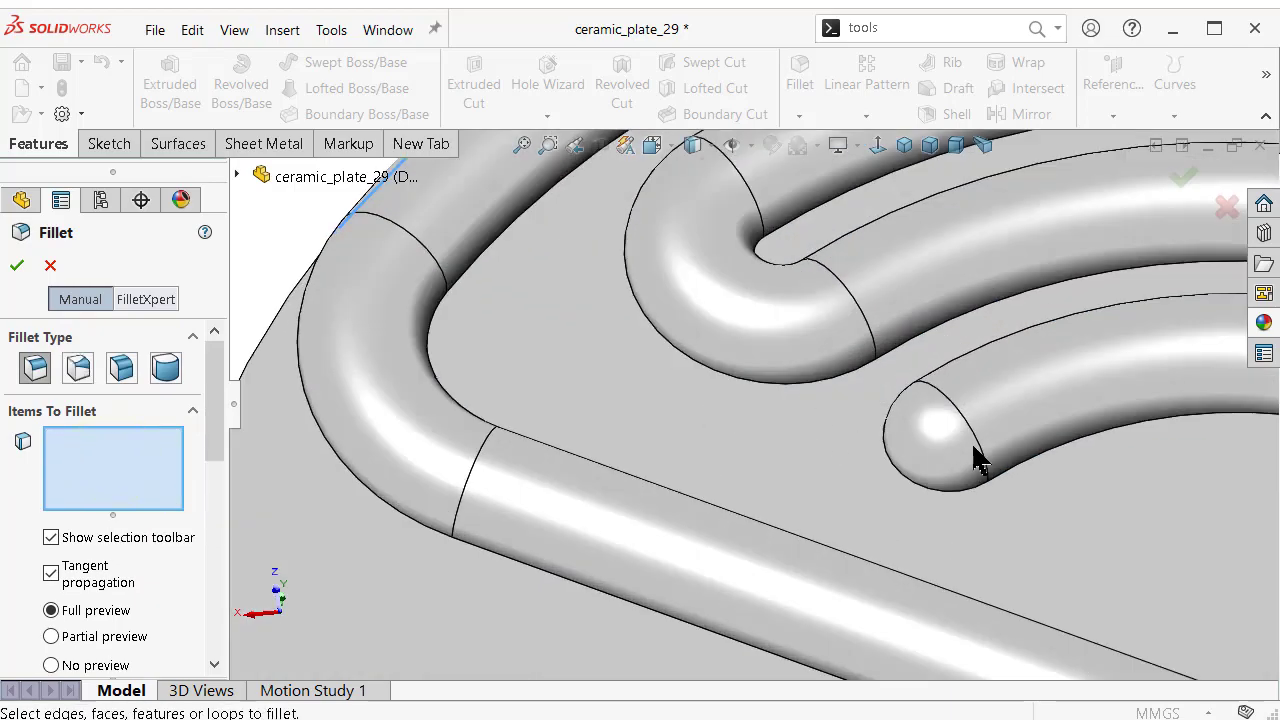
click(1048, 452)
scroll(1035, 450, up, 5)
middle_drag(1000, 450, 814, 449)
click(814, 449)
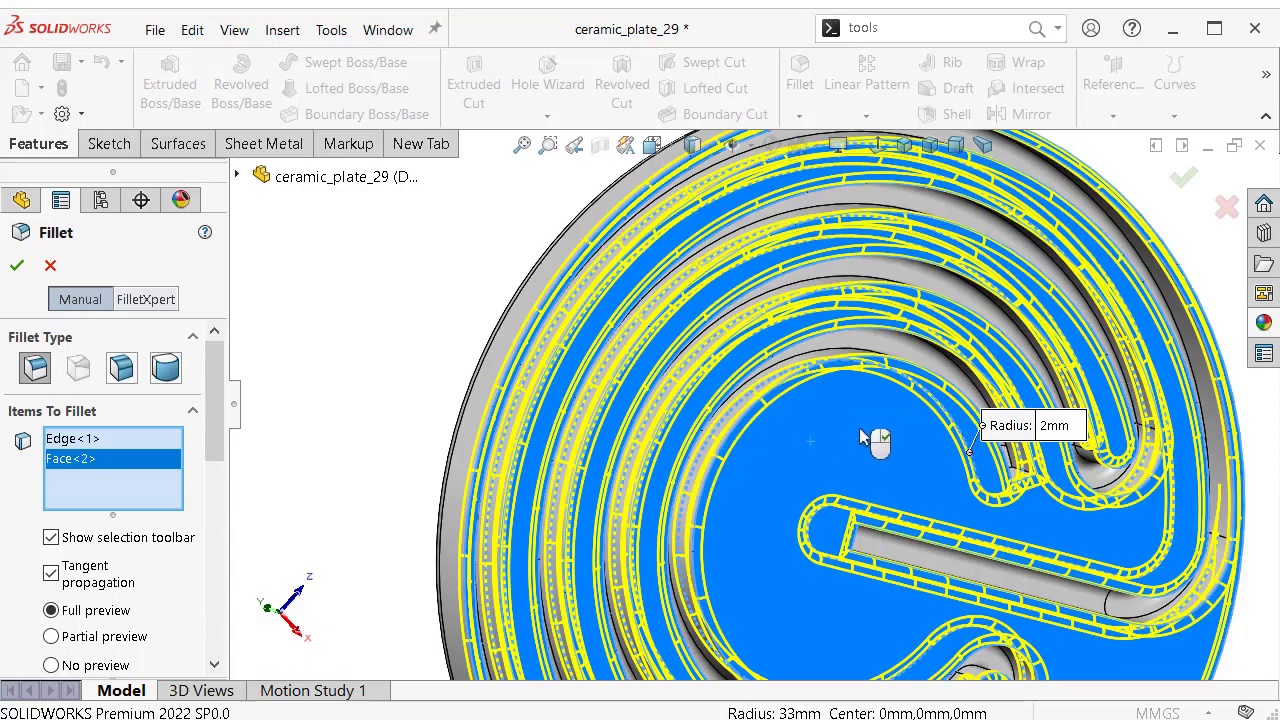
scroll(865, 438, up, 3)
click(1193, 180)
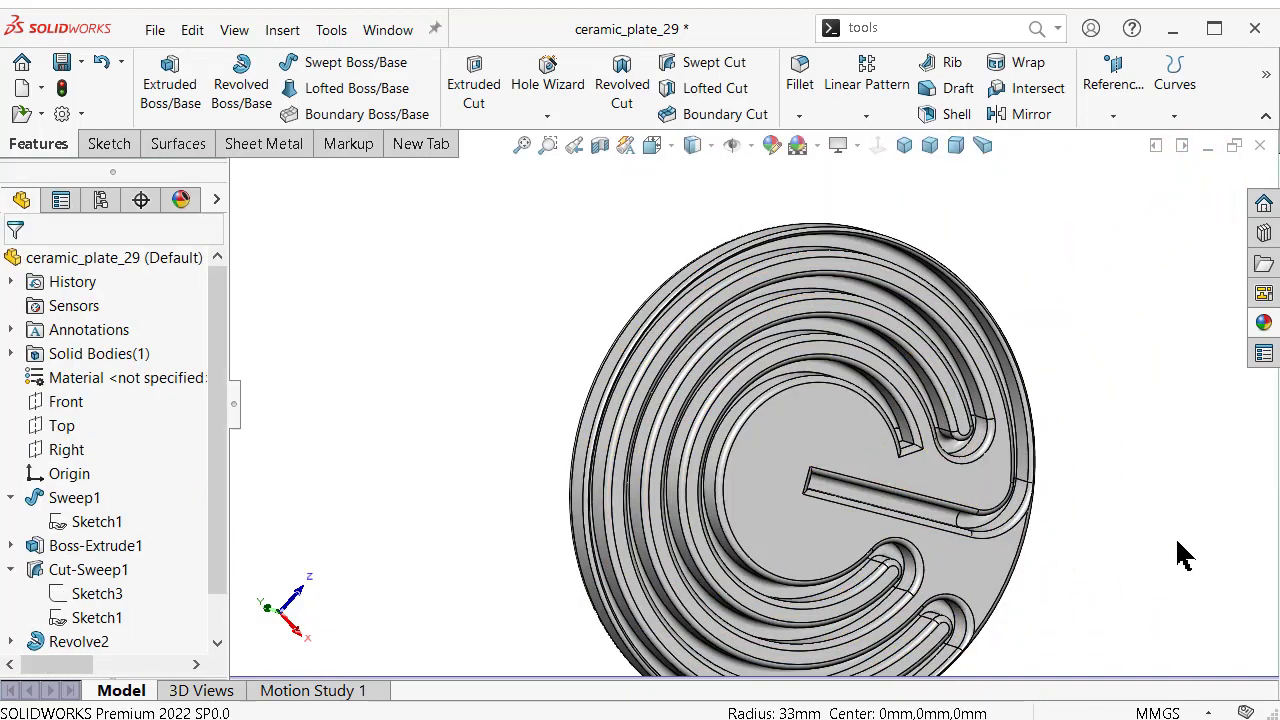
Orbit toward the slot end and select the Revolve2 feature in the tree.
mouse_move(1014, 523)
middle_down()
mouse_move(970, 497)
mouse_move(995, 594)
mouse_move(900, 468)
middle_up()
scroll(866, 423, down, 5)
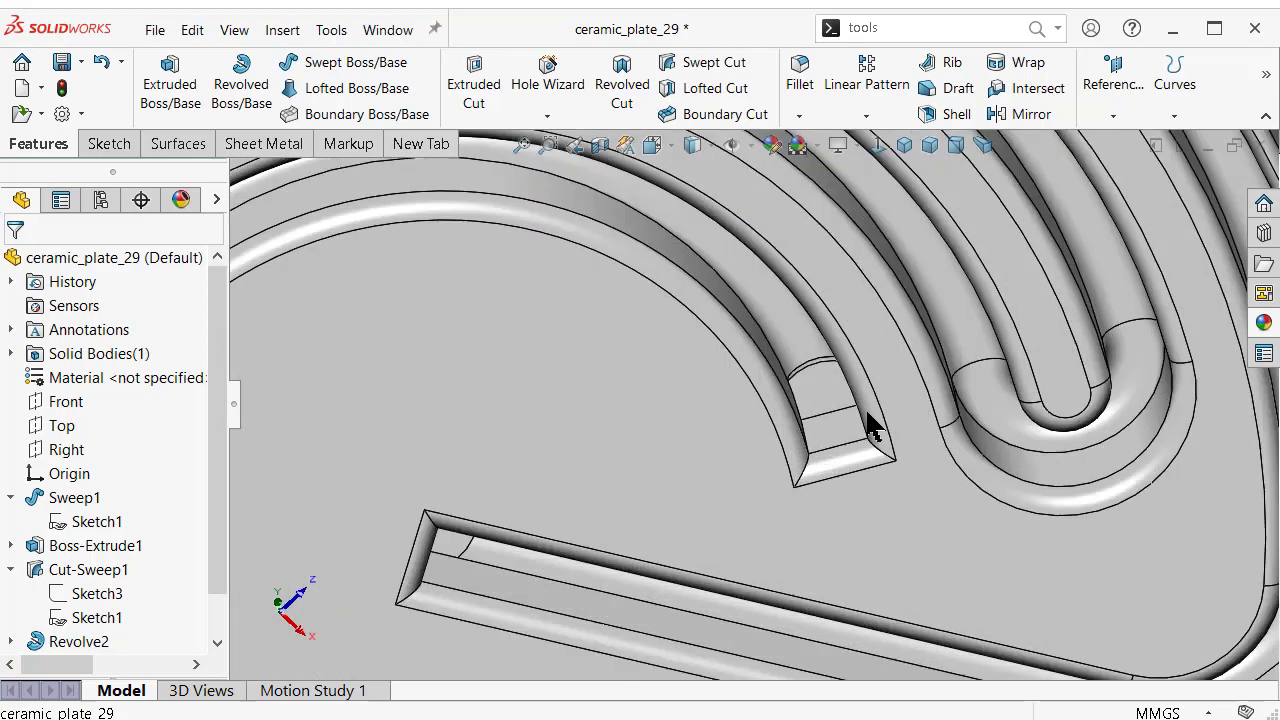
middle_drag(866, 423, 878, 437)
scroll(878, 437, up, 2)
scroll(878, 437, up, 2)
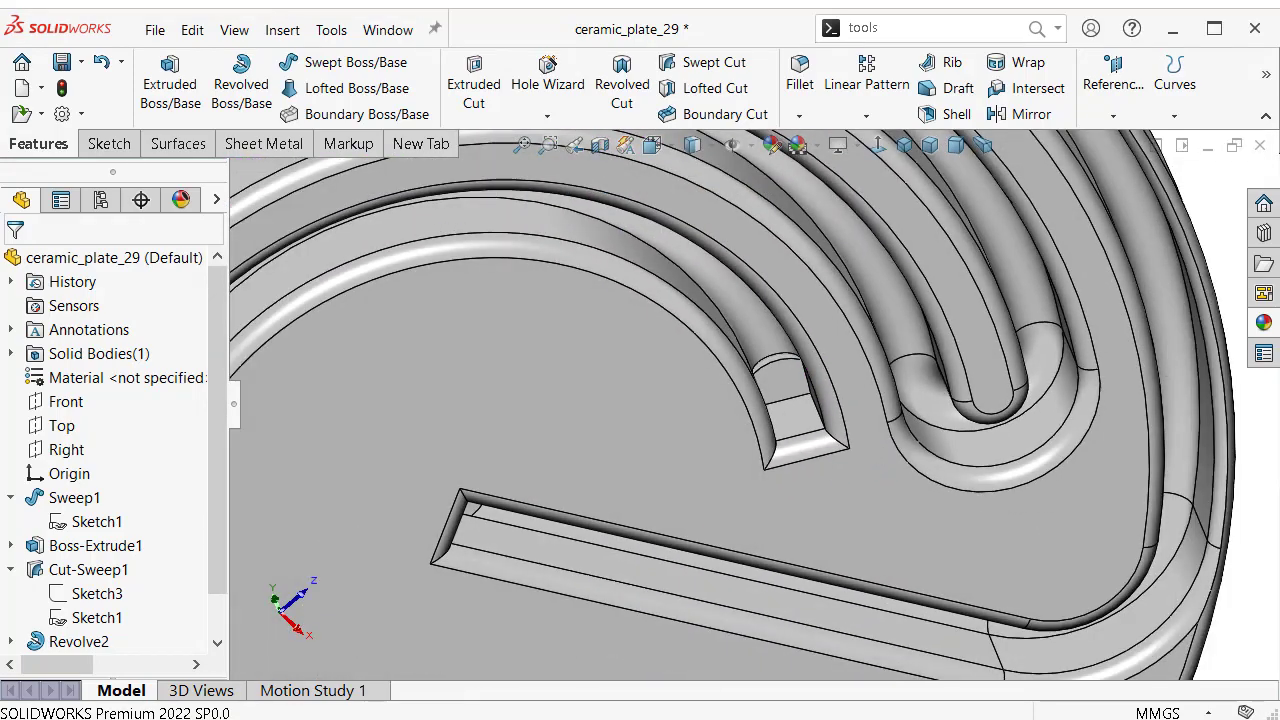
click(76, 641)
scroll(640, 450, up, 2)
middle_drag(640, 450, 1025, 343)
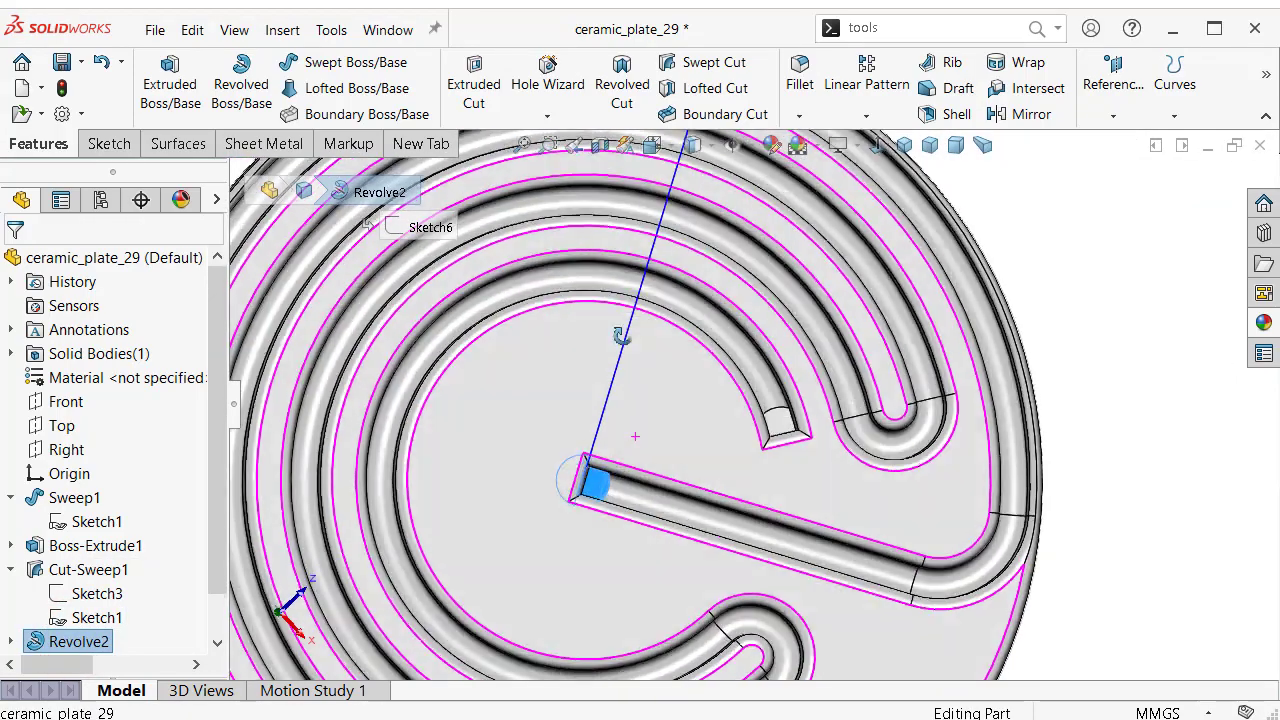
click(1025, 343)
scroll(672, 488, down, 3)
click(110, 645)
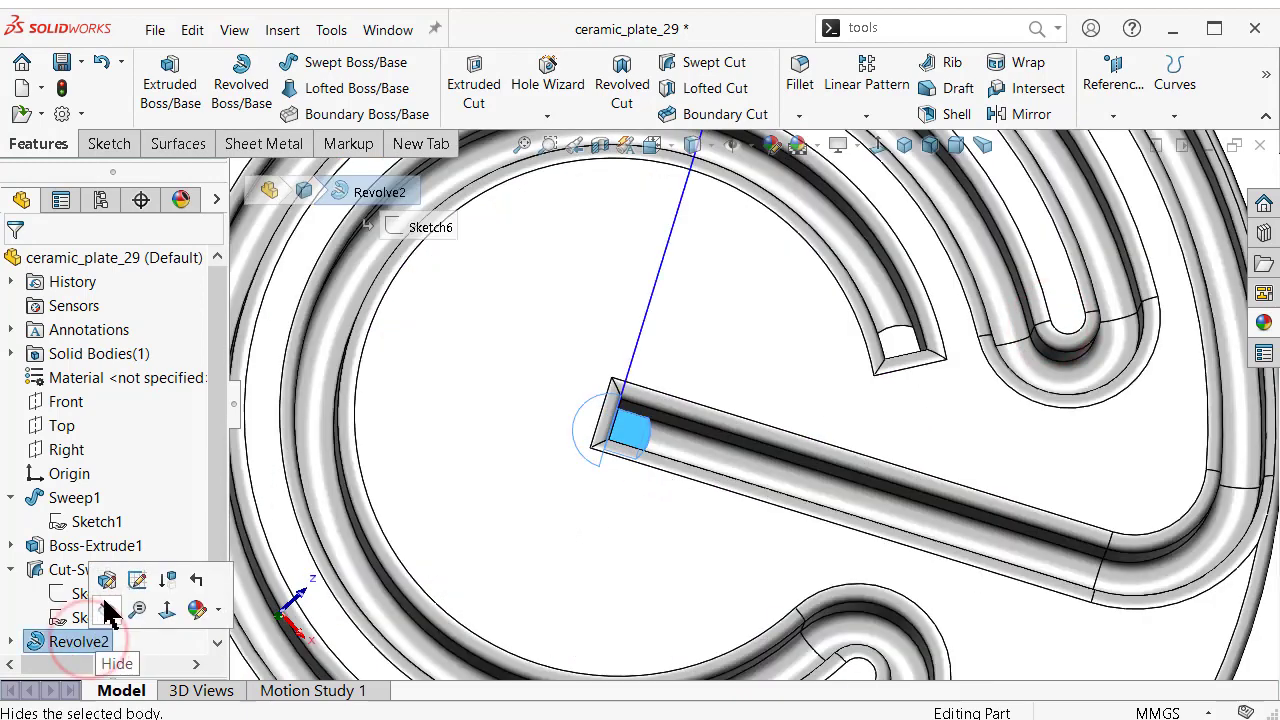
Edit Revolve2 to a 180° angle with reversed direction and accept the inner tube-end cap.
click(108, 573)
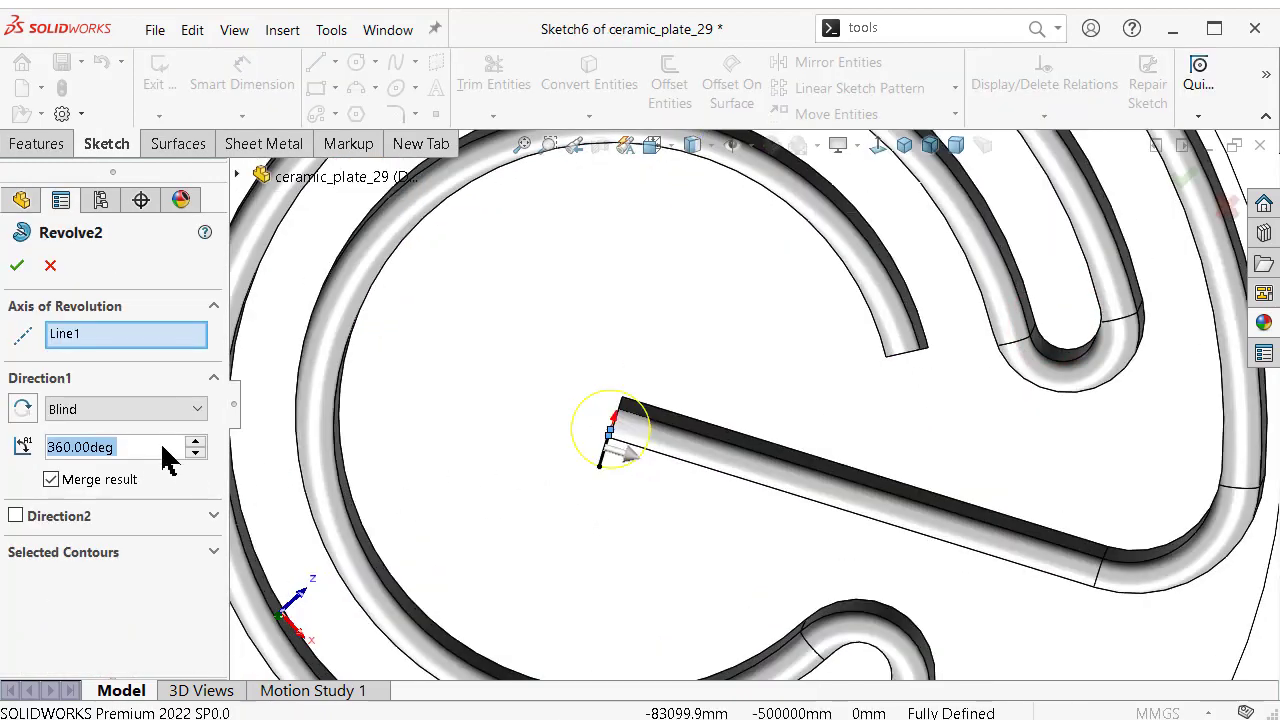
click(100, 600)
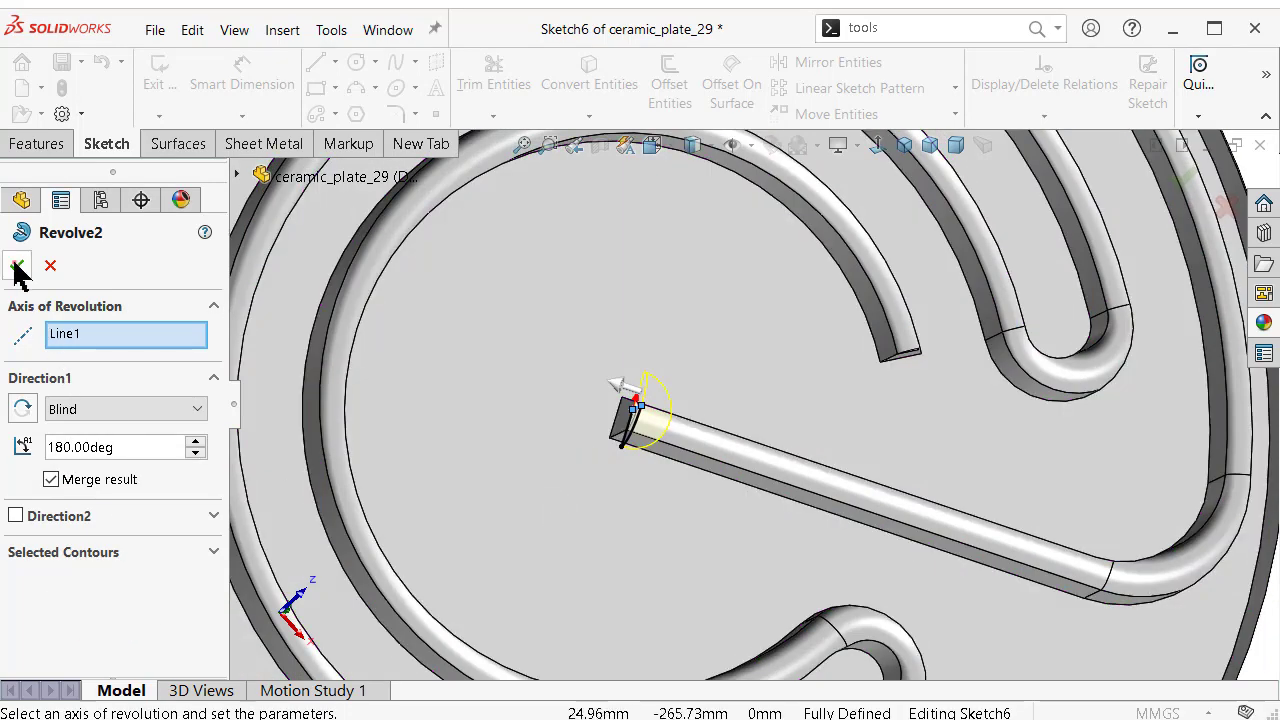
click(23, 407)
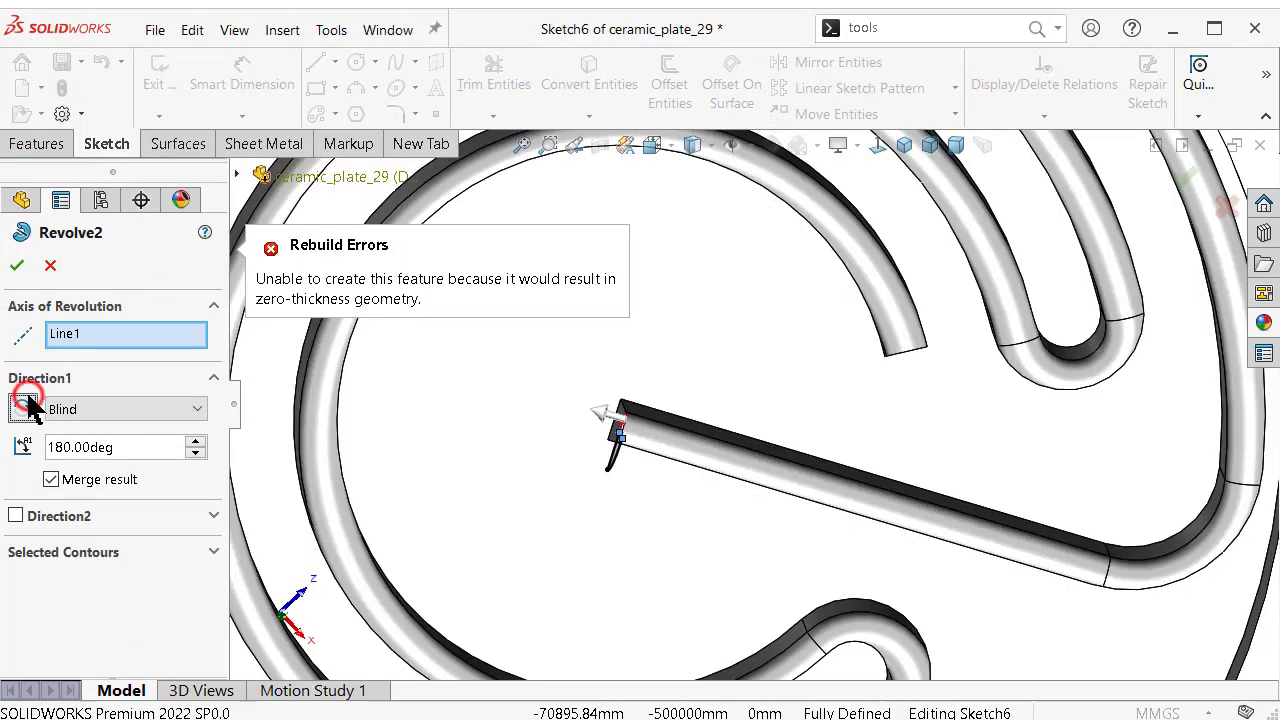
click(15, 265)
scroll(715, 430, up, 3)
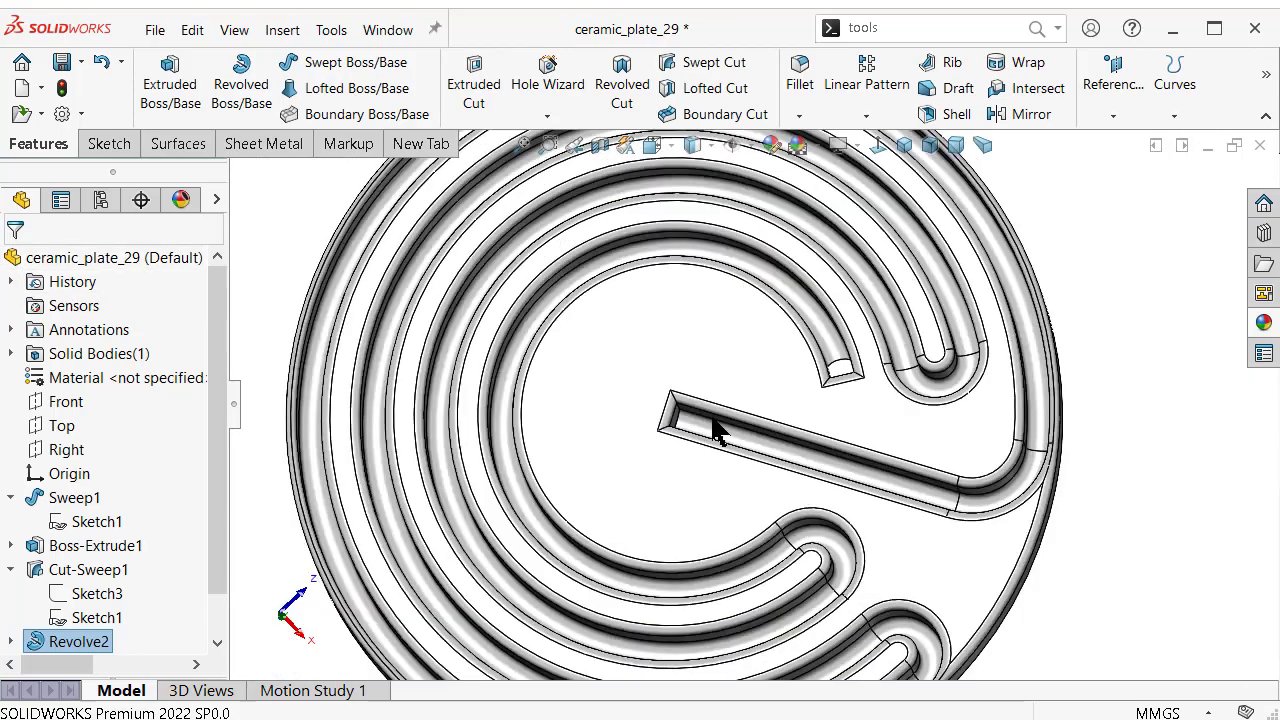
middle_drag(715, 430, 740, 330)
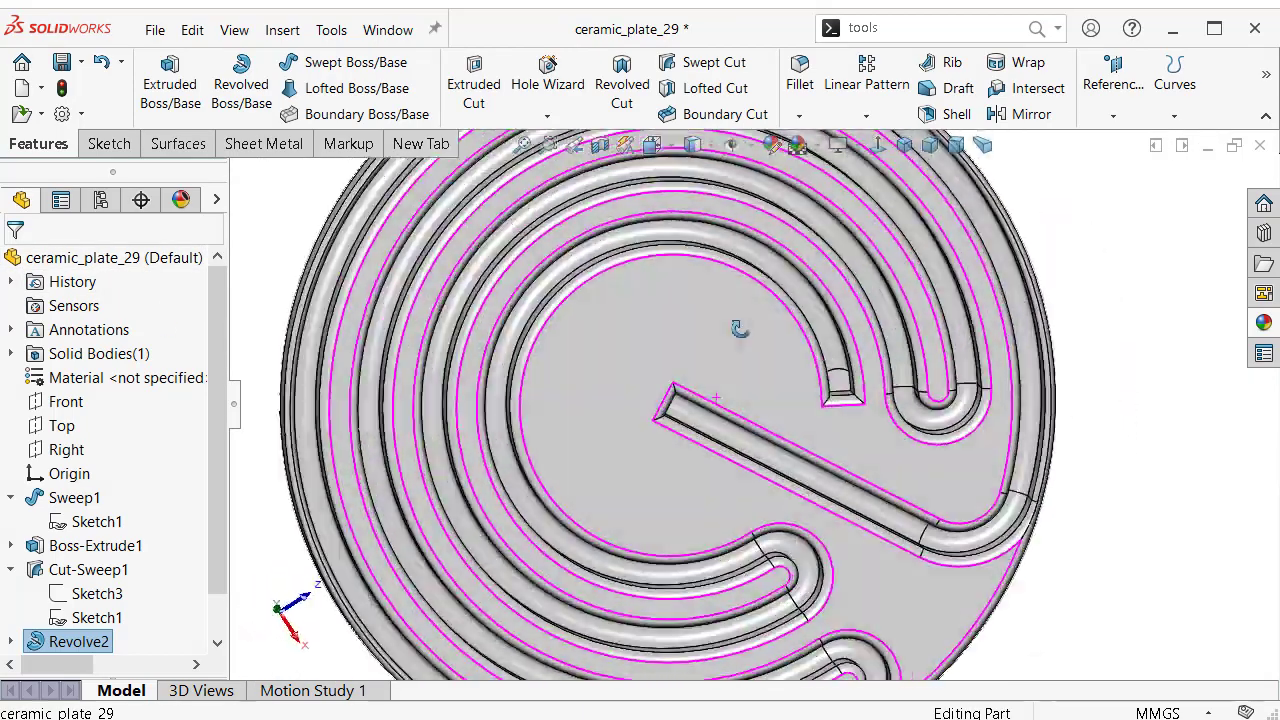
Edit the Revolve3 cap, changing its angle from 360° to 180°, and accept it.
scroll(914, 457, down, 2)
mouse_move(850, 515)
middle_down()
mouse_move(800, 515)
mouse_move(793, 474)
middle_up()
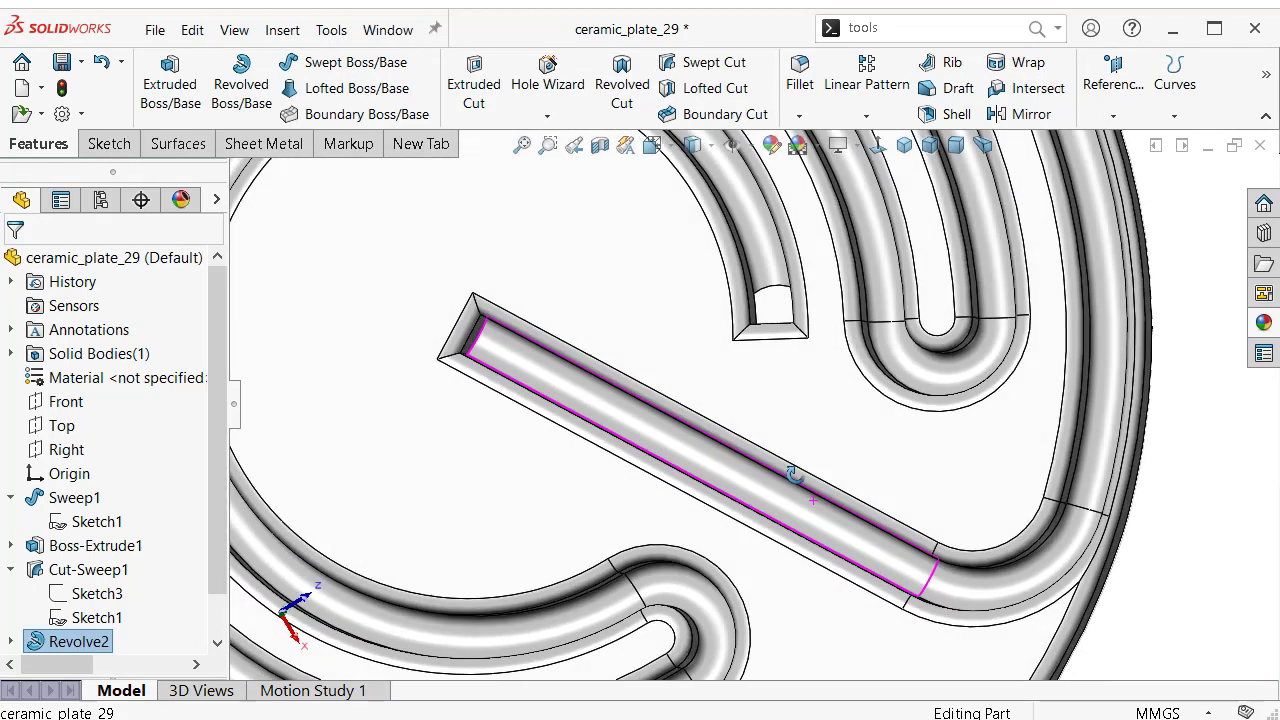
click(772, 303)
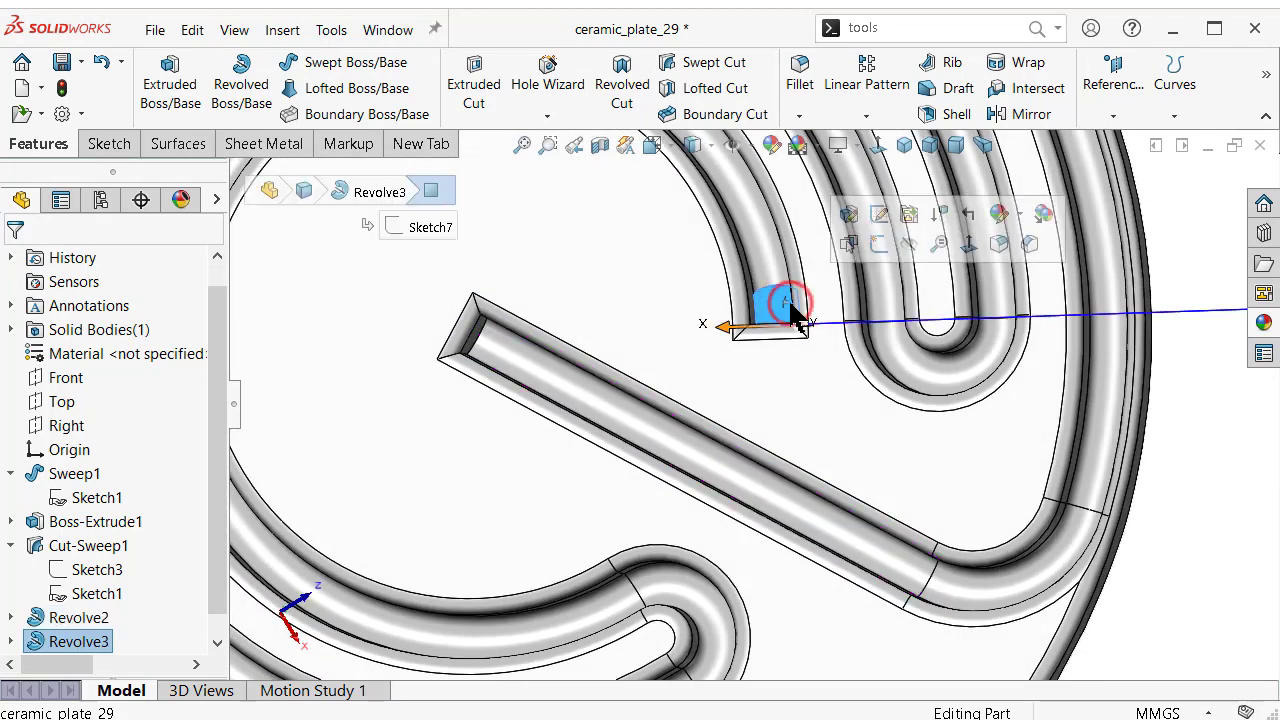
click(78, 641)
click(110, 576)
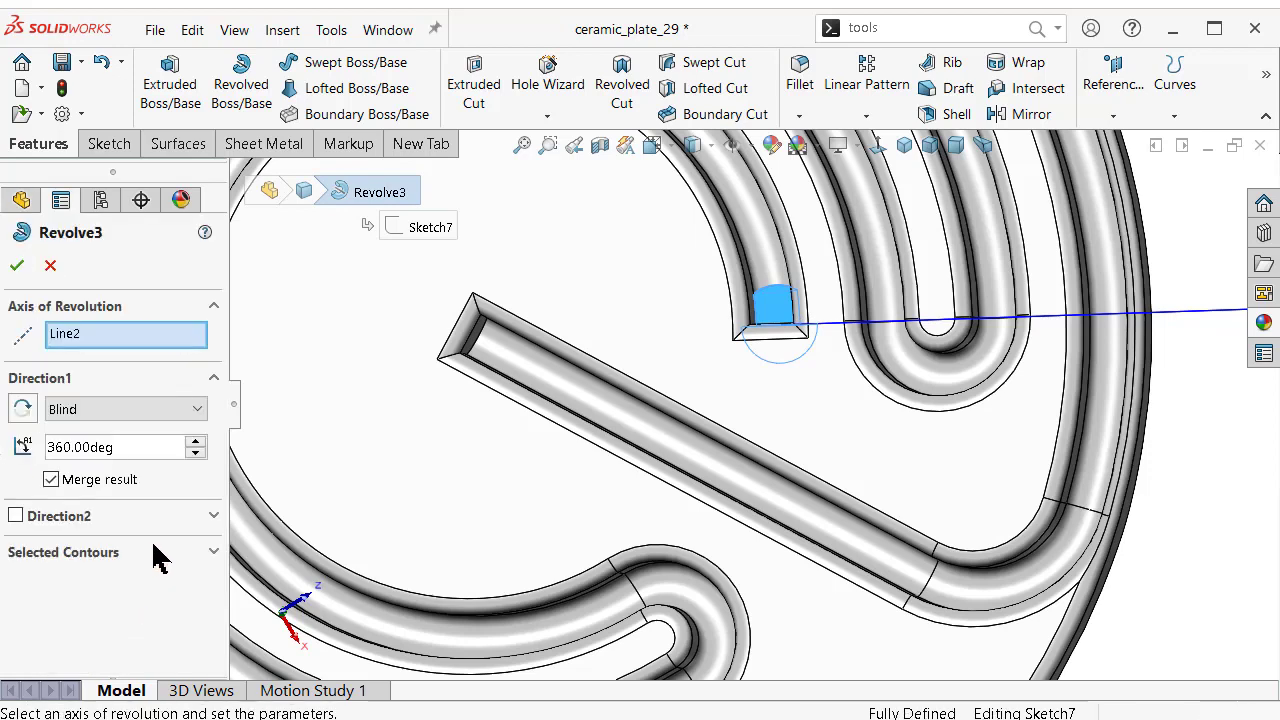
text(180)
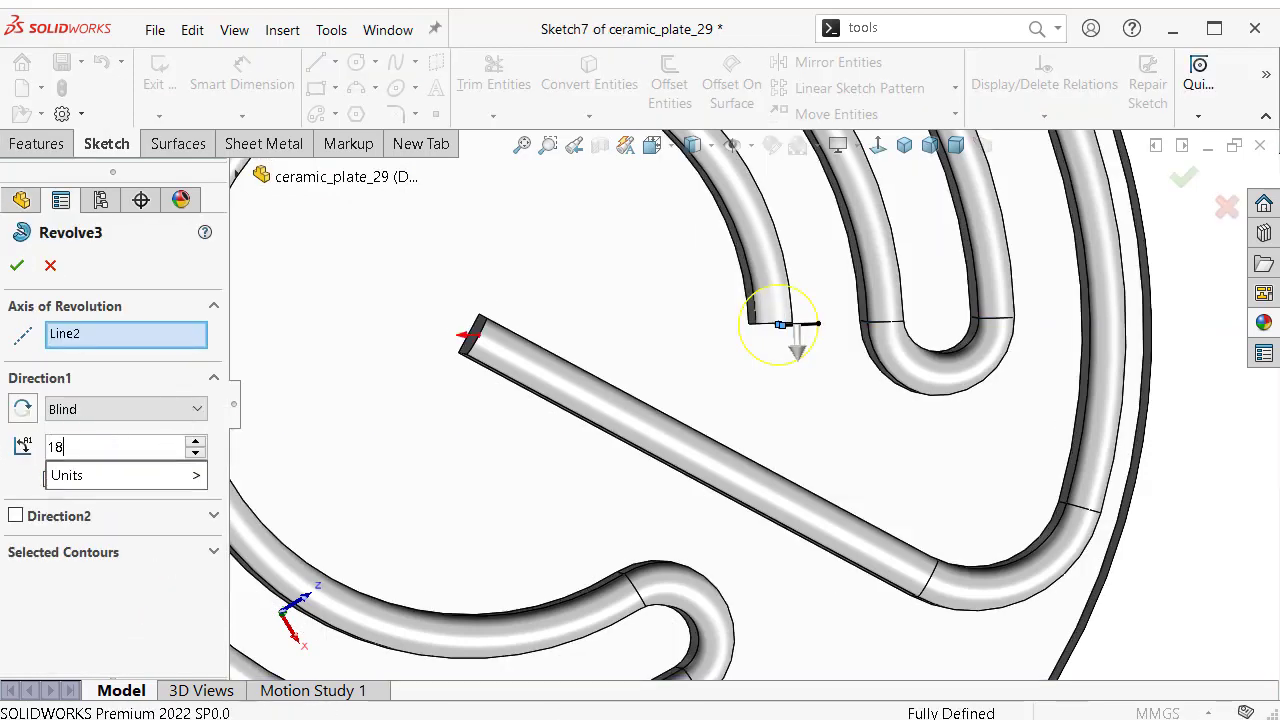
click(130, 573)
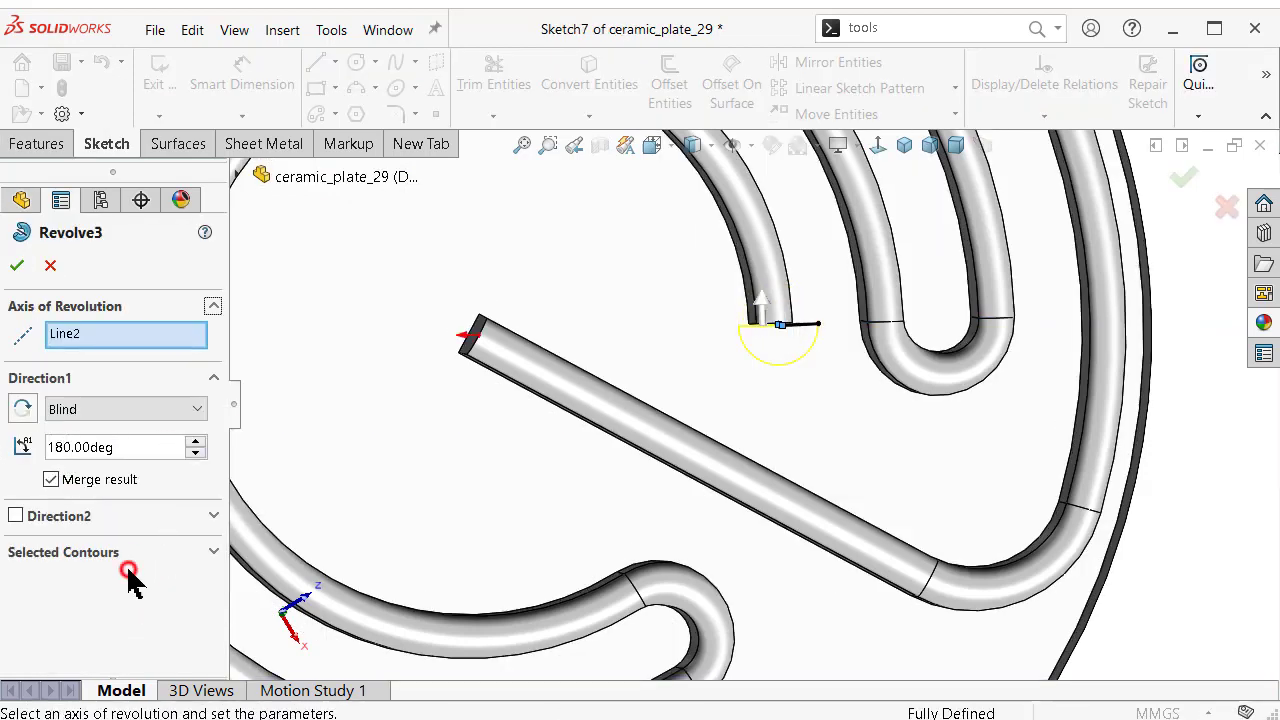
click(17, 266)
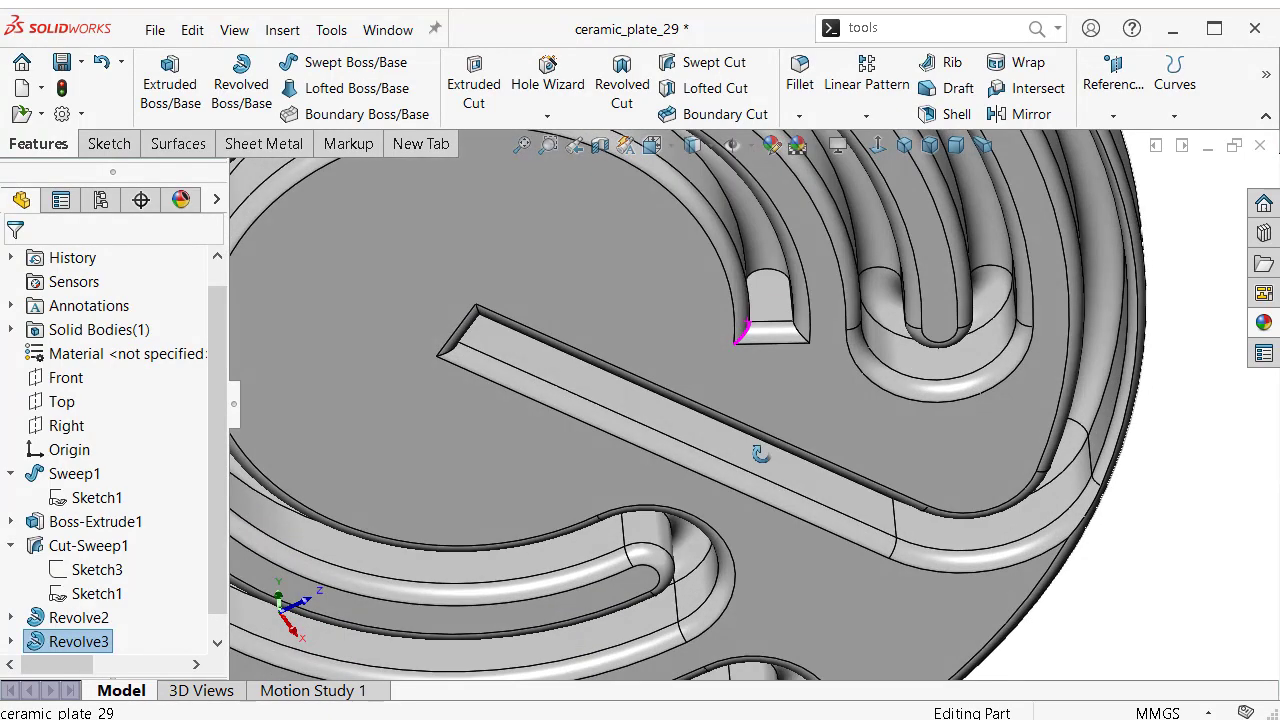
mouse_move(760, 453)
middle_down()
mouse_move(743, 406)
mouse_move(794, 351)
mouse_move(527, 245)
mouse_move(527, 199)
mouse_move(669, 162)
middle_up()
scroll(669, 162, up, 2)
Switch the display style to Shaded without edge lines.
click(703, 145)
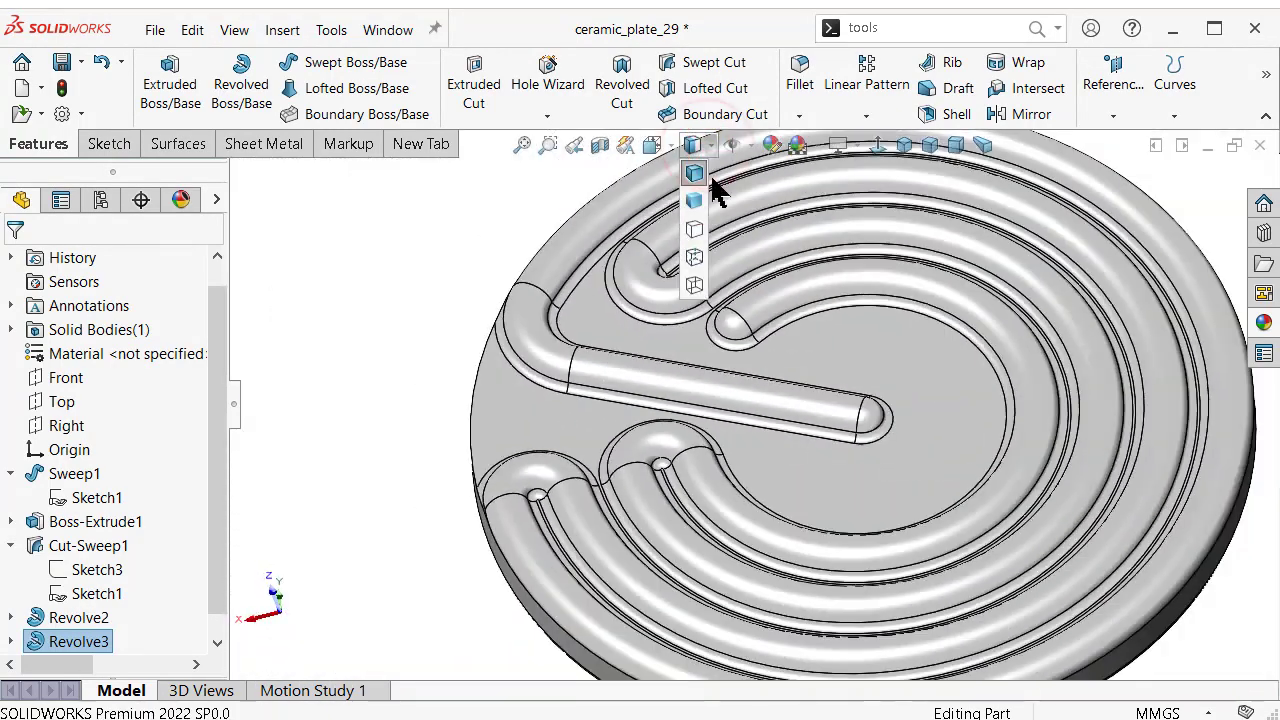
click(695, 199)
mouse_move(471, 243)
middle_down()
mouse_move(528, 271)
mouse_move(780, 308)
mouse_move(658, 254)
mouse_move(866, 409)
middle_up()
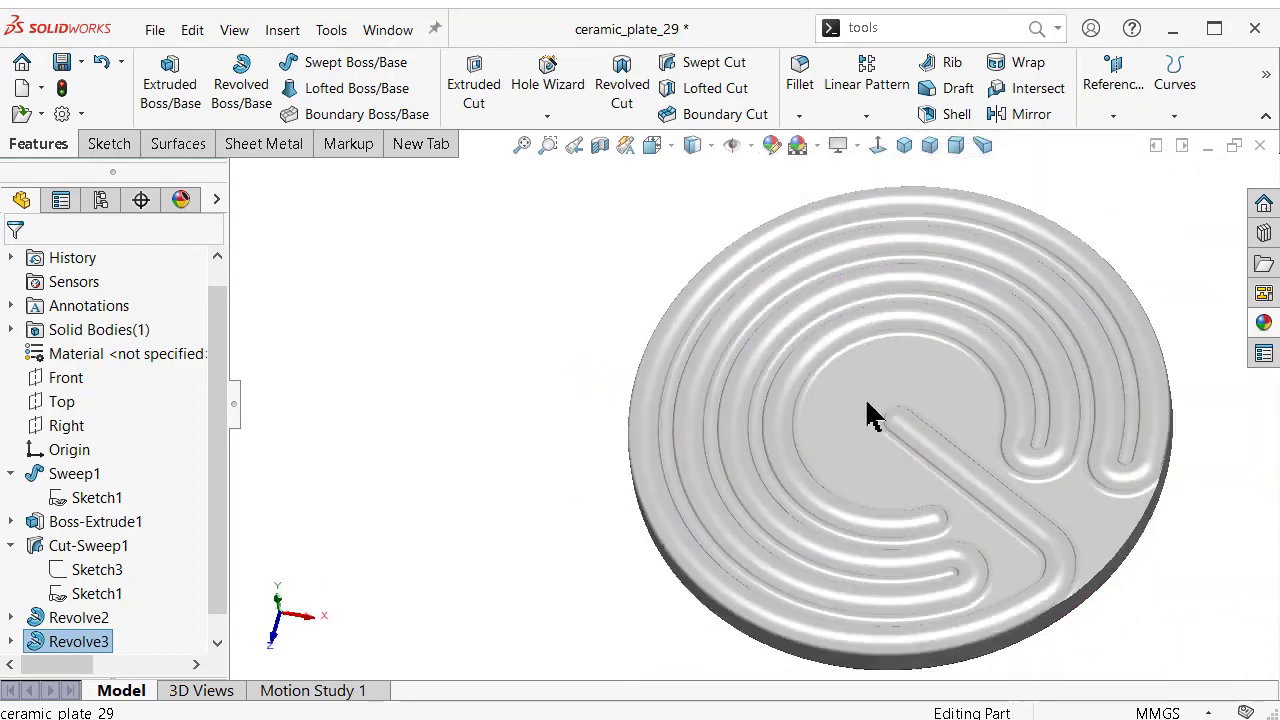
scroll(866, 409, down, 3)
Pick the Stoneware 'ceramic' appearance from the Appearances library.
click(1264, 324)
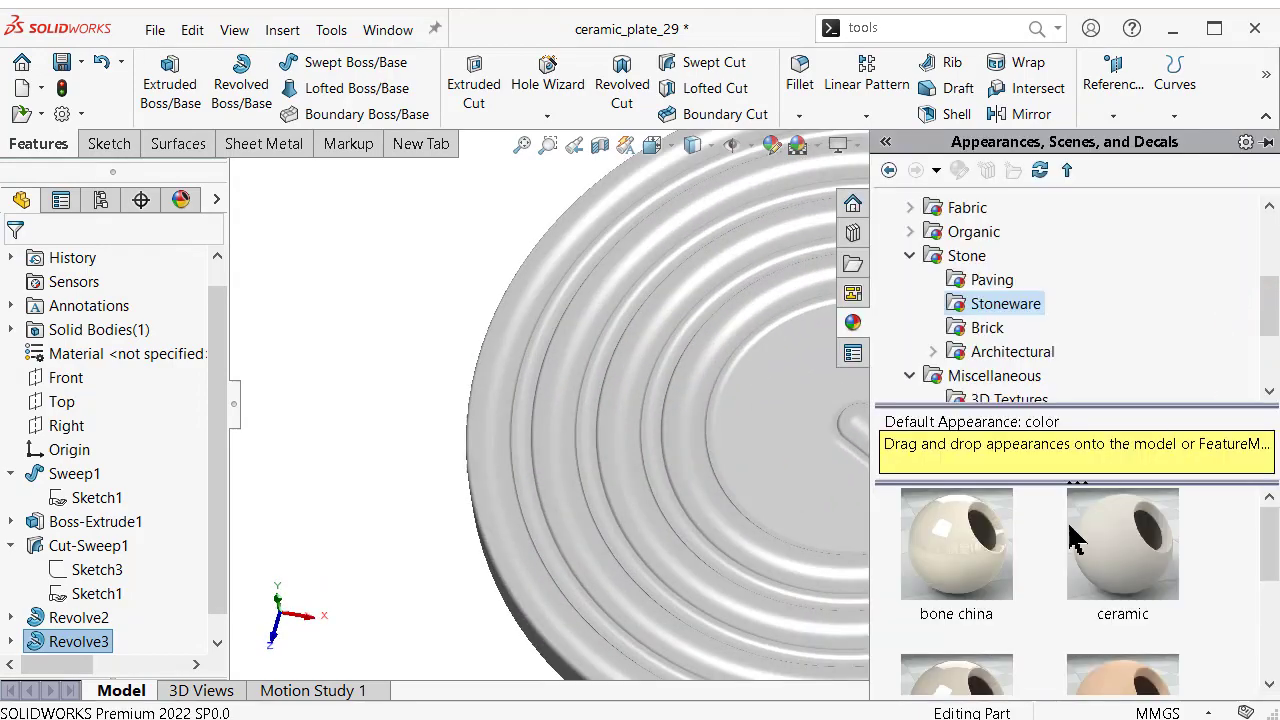
click(1133, 575)
scroll(823, 529, up, 2)
scroll(785, 503, up, 2)
scroll(805, 456, up, 2)
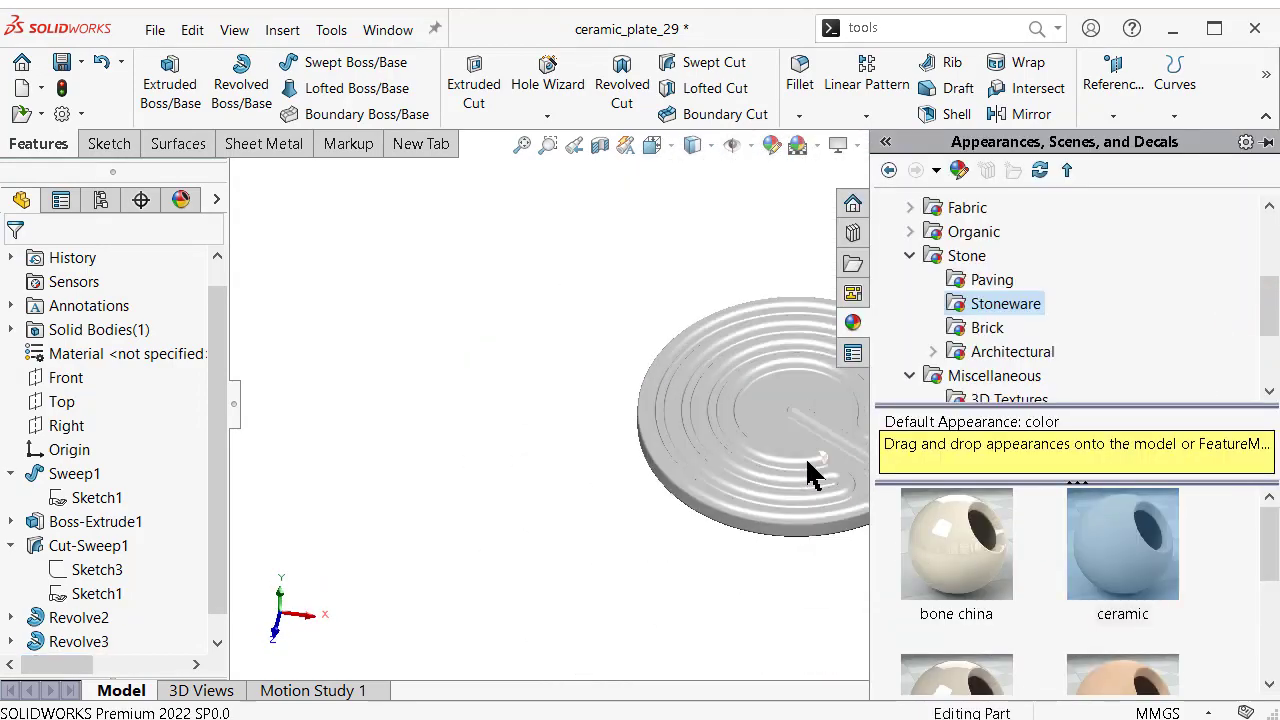
scroll(800, 462, down, 2)
scroll(100, 428, up, 1)
Apply the 'ceramic' appearance to the Fillet1 solid body.
click(11, 354)
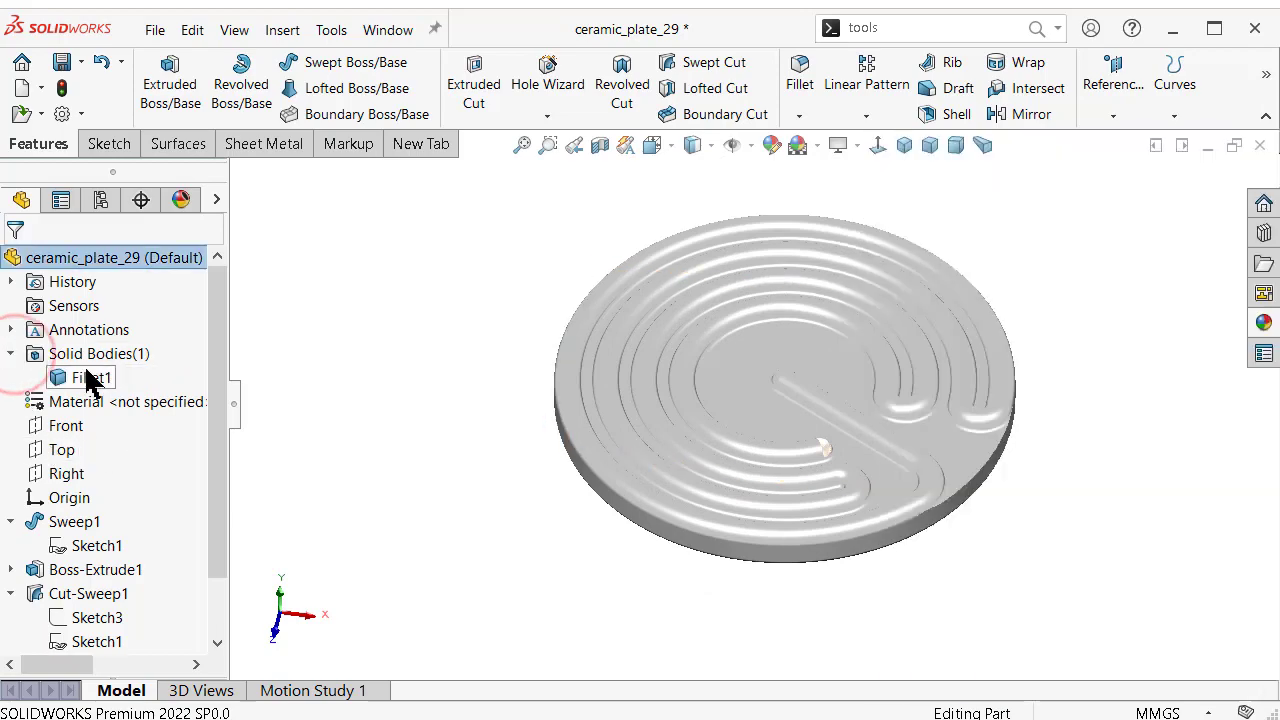
click(86, 377)
click(1262, 324)
click(1123, 550)
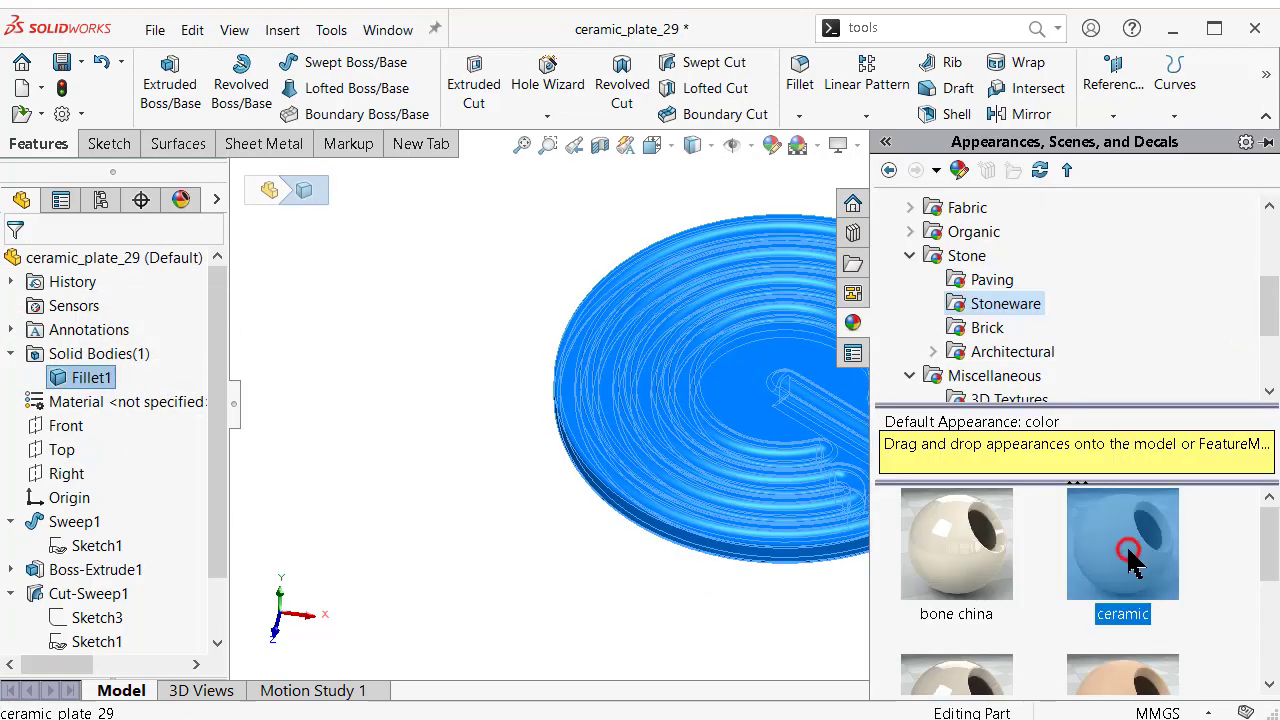
click(475, 445)
scroll(975, 462, down, 3)
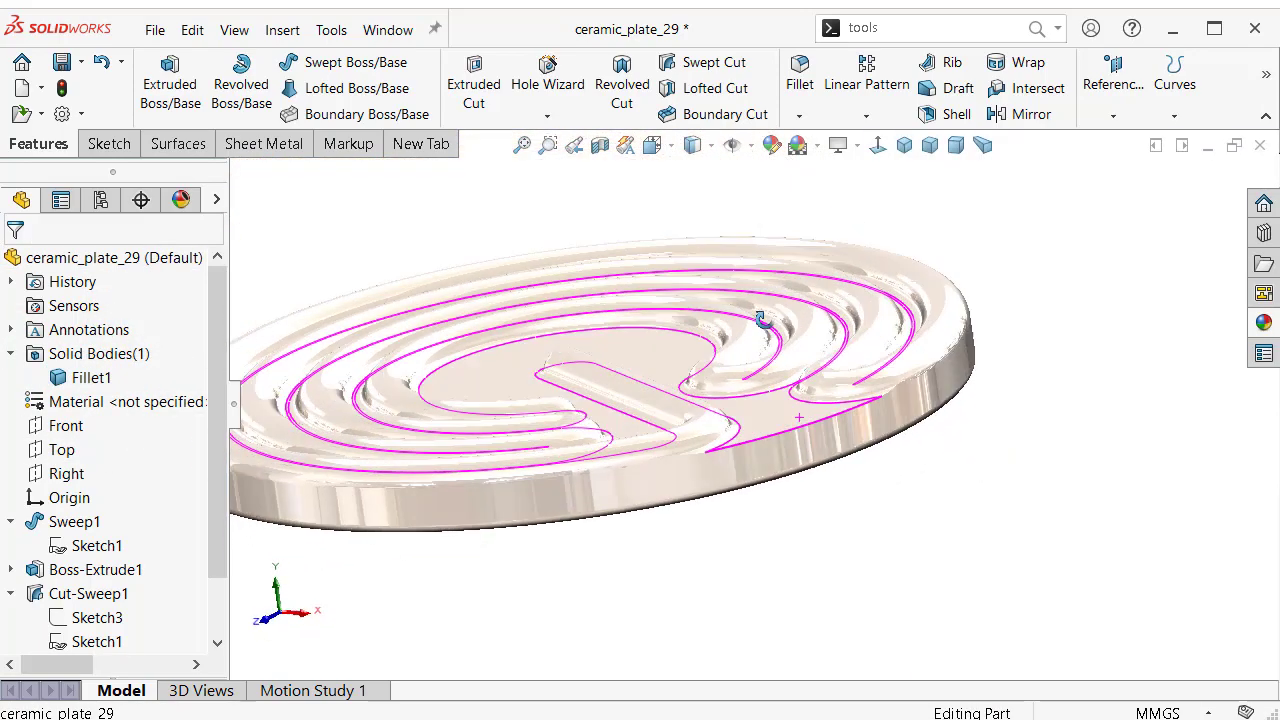
mouse_move(975, 462)
middle_down()
mouse_move(749, 251)
mouse_move(775, 328)
middle_up()
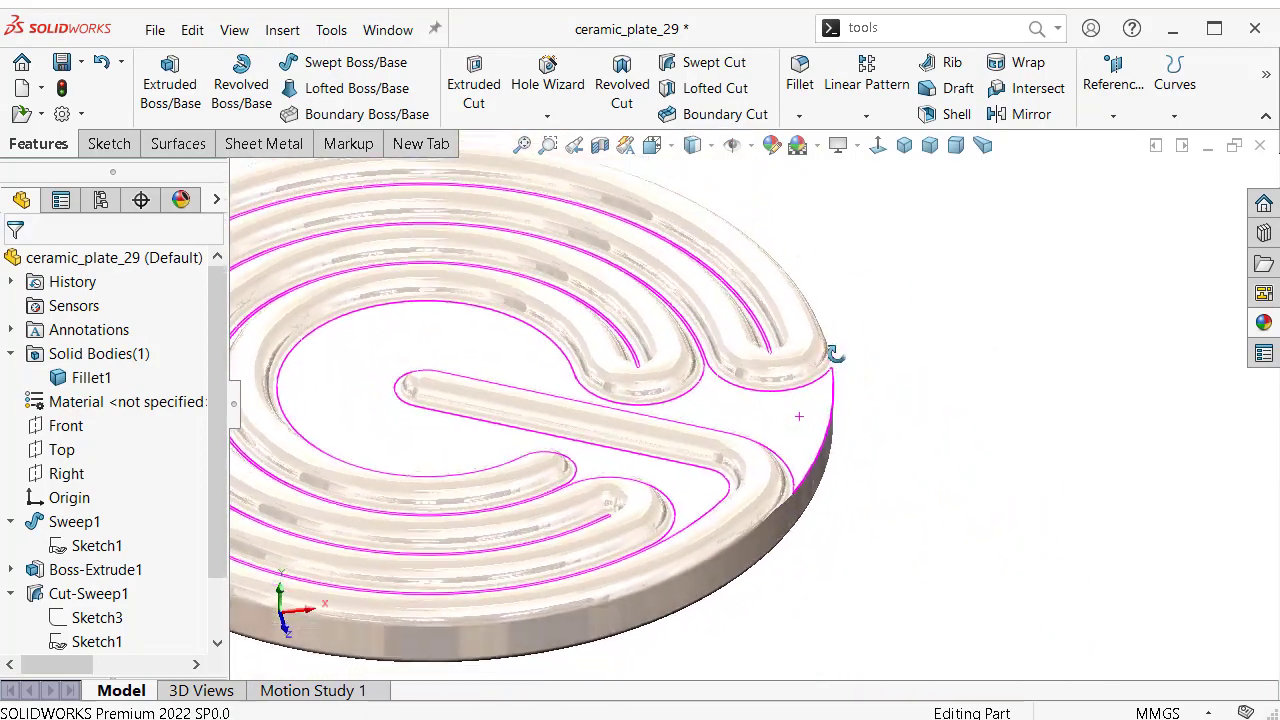
Turn on ambient occlusion and show the plate Shaded With Edges from above.
click(857, 146)
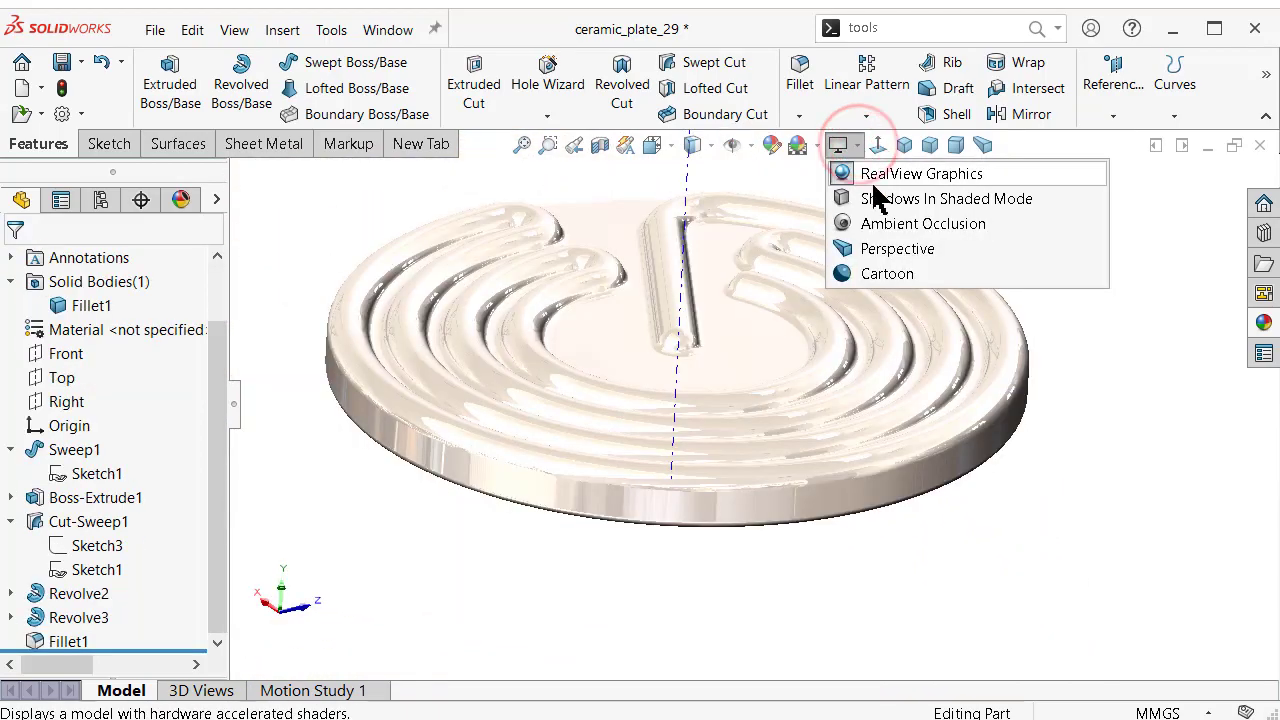
click(880, 220)
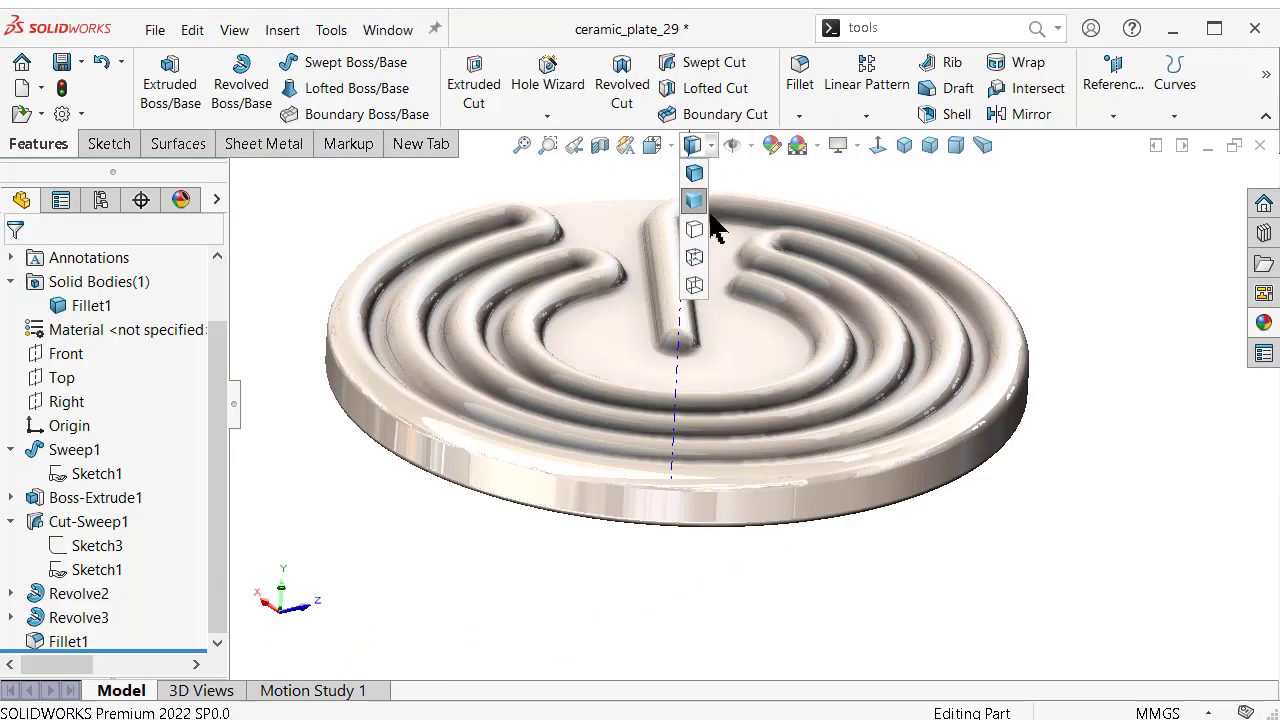
click(694, 173)
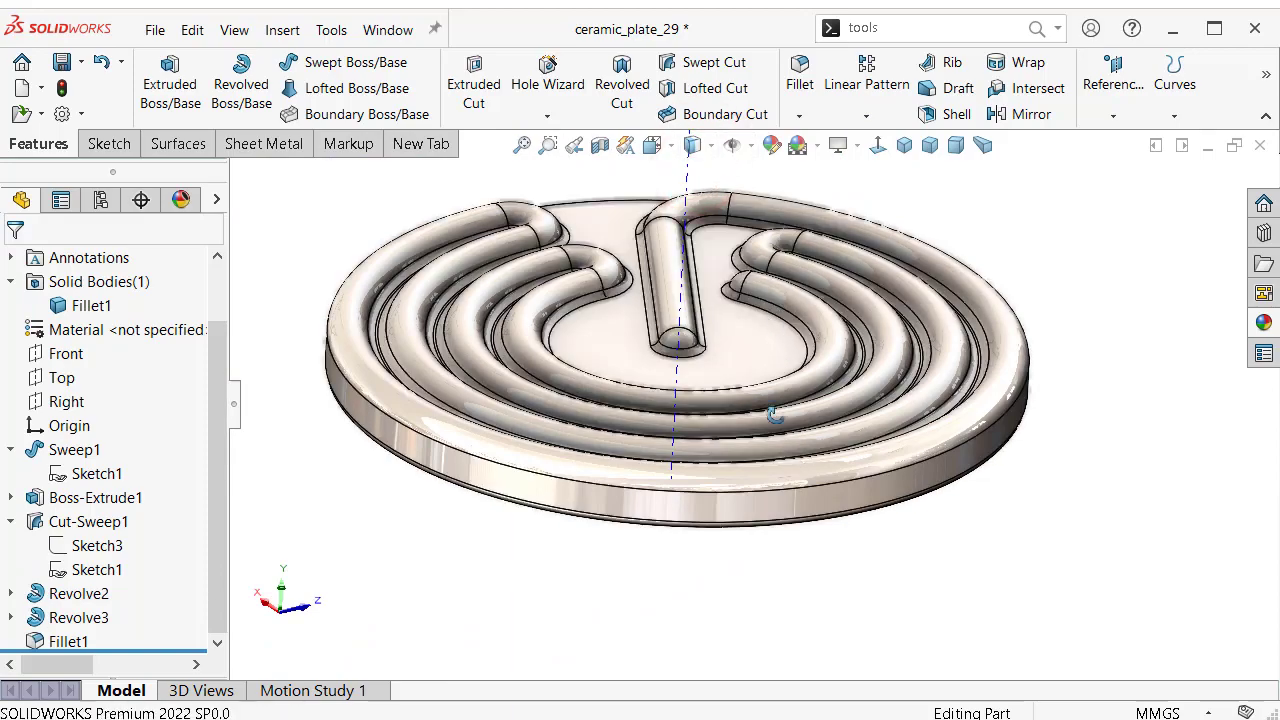
mouse_move(775, 415)
middle_down()
mouse_move(792, 180)
mouse_move(806, 434)
mouse_move(796, 283)
middle_up()
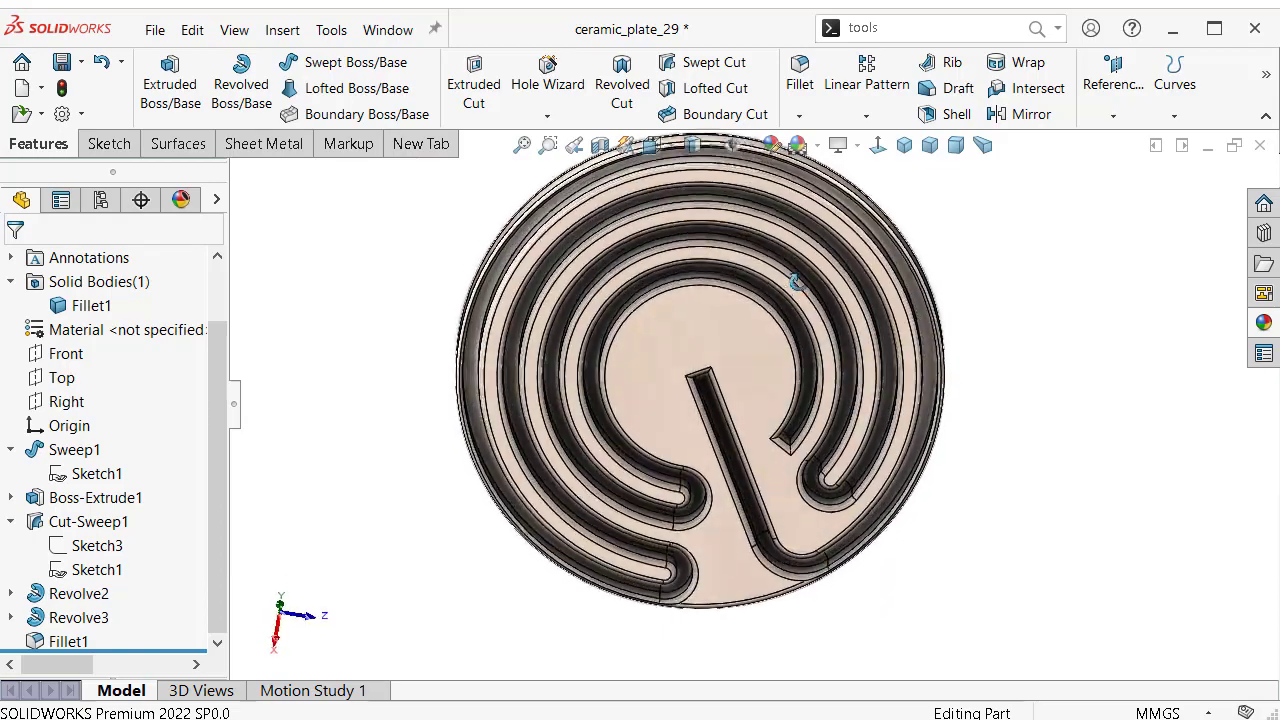
Toggle ambient occlusion off and back on, then return to plain shaded display.
click(838, 145)
click(886, 223)
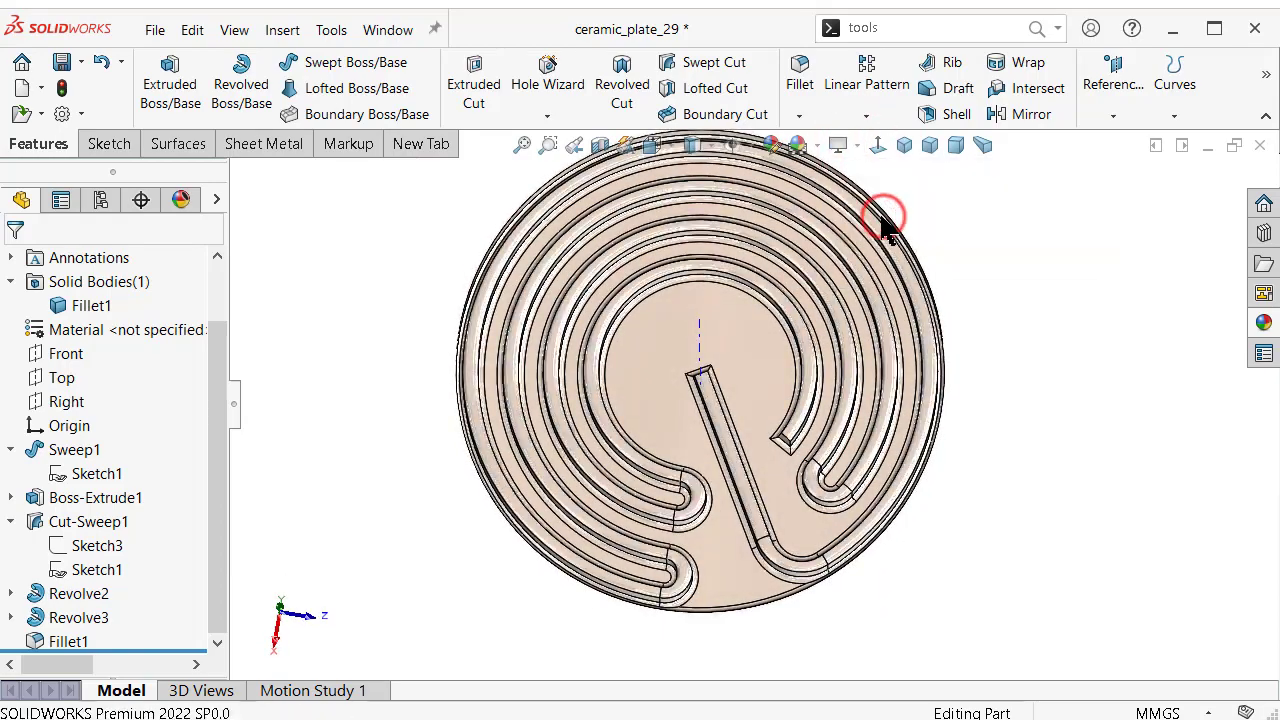
scroll(812, 300, down, 2)
click(817, 374)
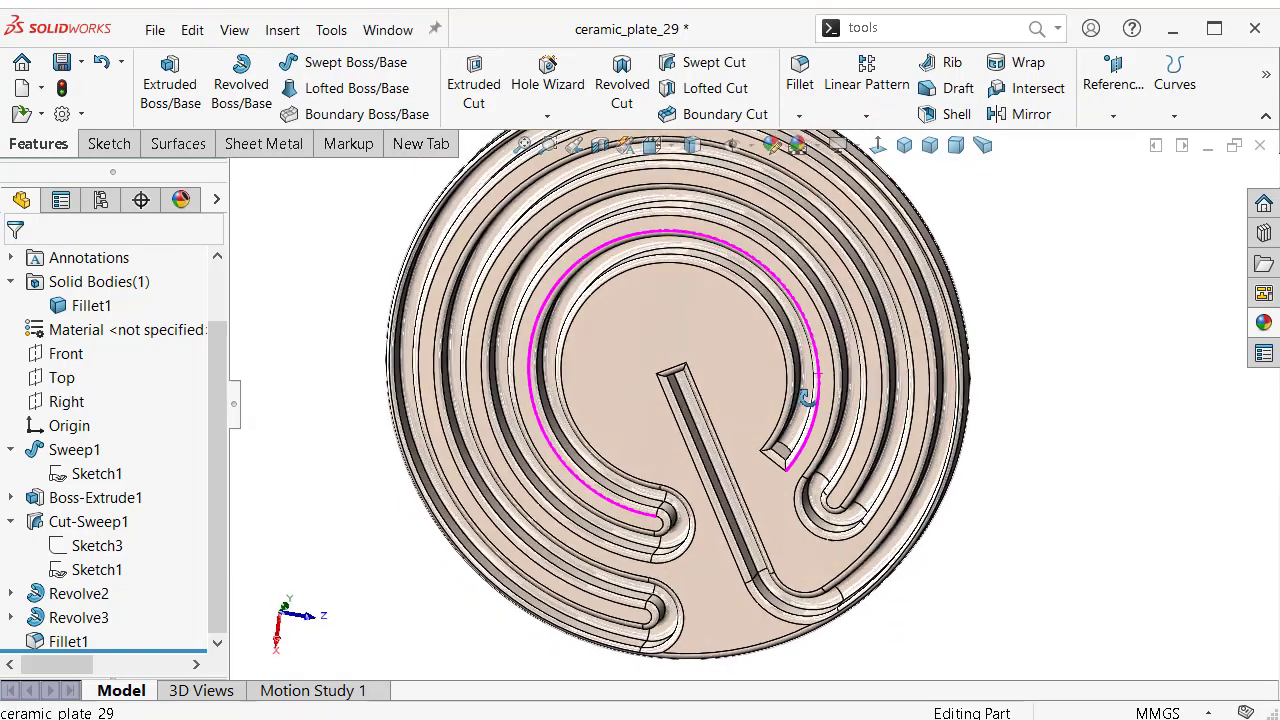
scroll(806, 398, up, 2)
scroll(806, 398, up, 2)
click(855, 146)
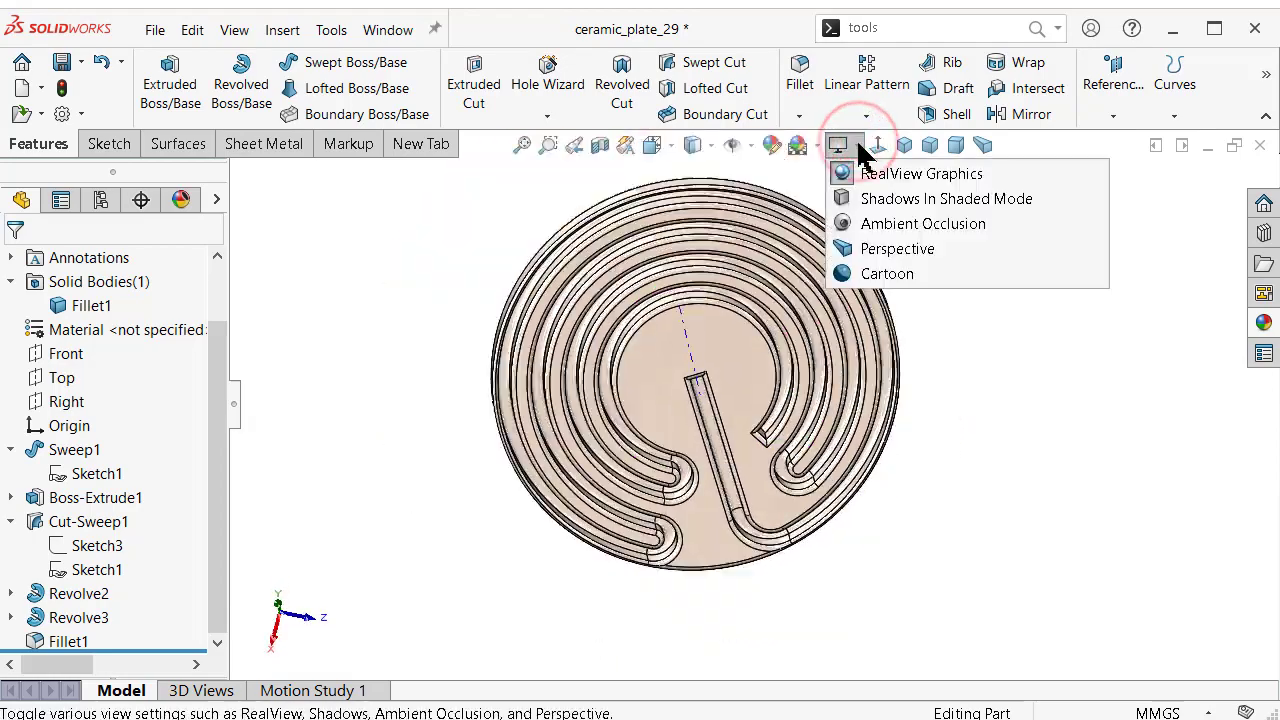
click(864, 223)
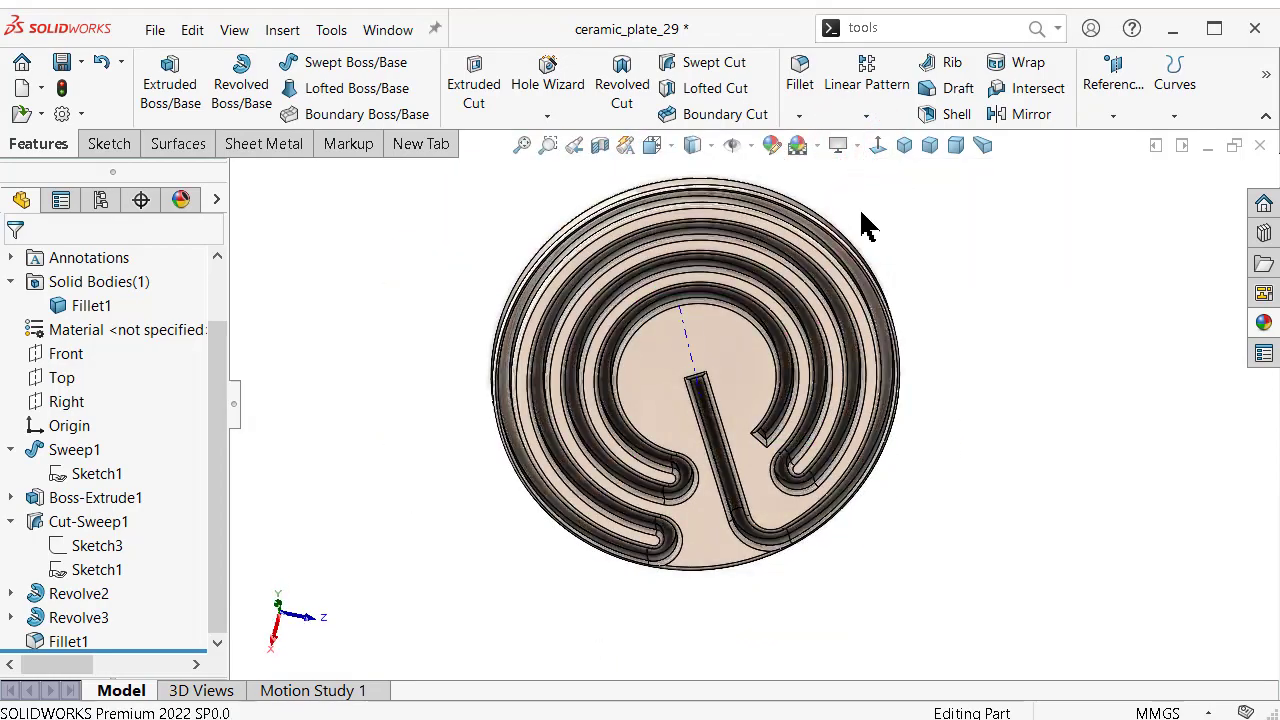
click(667, 146)
click(695, 173)
Orbit the shaded ceramic plate into a tilted side view.
mouse_move(700, 200)
middle_down()
mouse_move(672, 343)
mouse_move(663, 543)
mouse_move(642, 270)
mouse_move(523, 471)
mouse_move(734, 306)
mouse_move(694, 277)
mouse_move(686, 509)
mouse_move(686, 349)
mouse_move(809, 363)
mouse_move(815, 470)
mouse_move(813, 444)
mouse_move(771, 417)
mouse_move(808, 477)
middle_up()
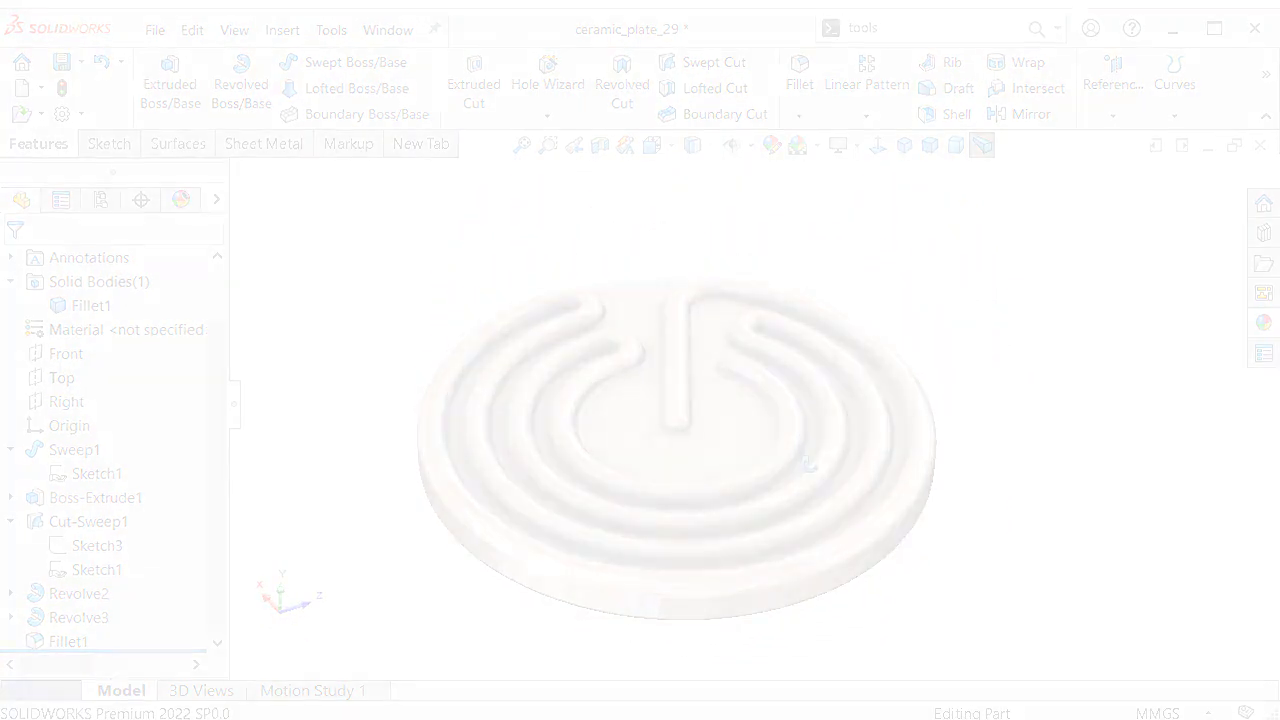